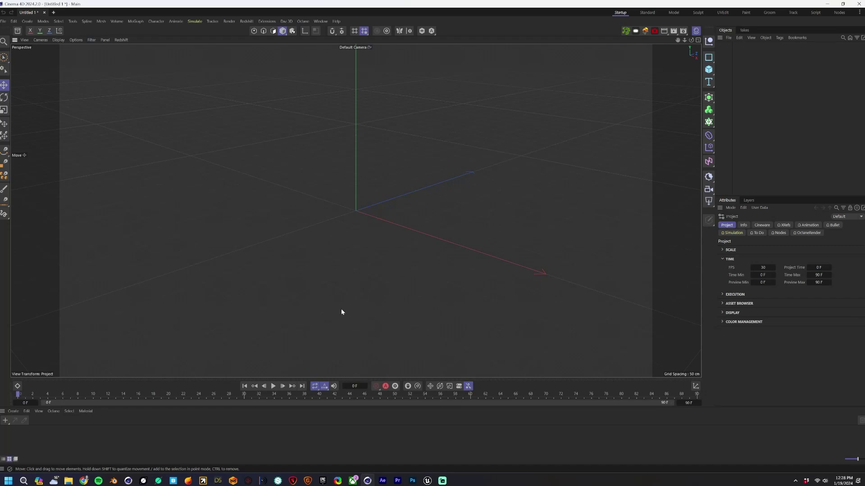
Step: In Quixel Bridge, search the local Megascans library for "stone" and select the Small Stones Pack
{"action": "left_click", "coordinate": [173, 481]}
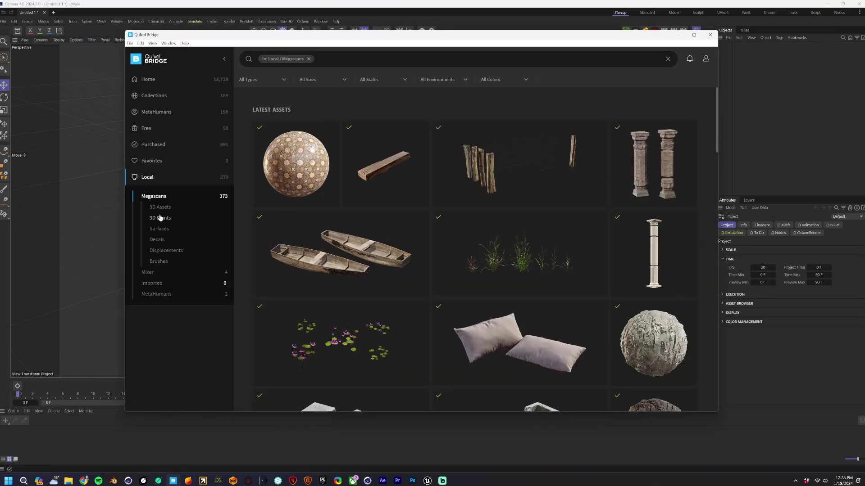
{"action": "left_click", "coordinate": [322, 59]}
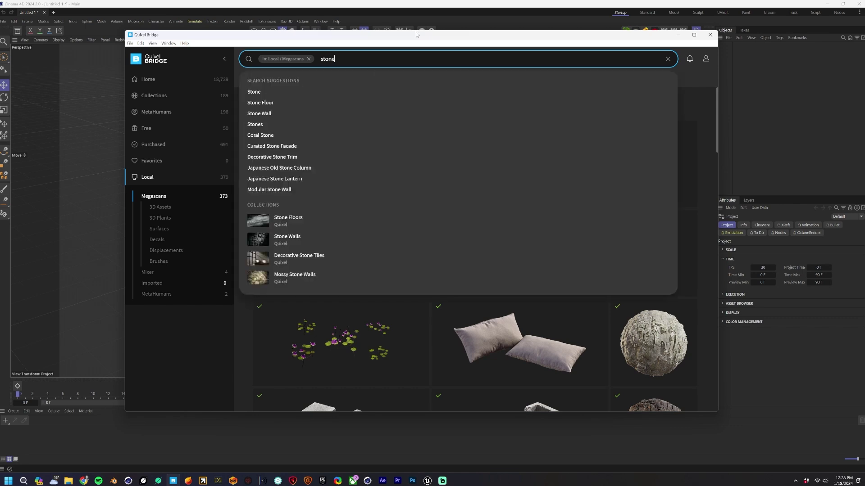
{"action": "key", "text": "Return"}
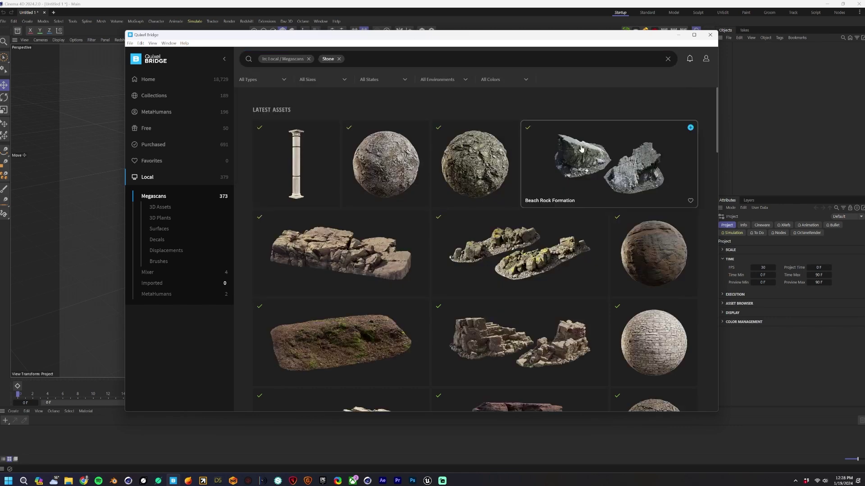
{"action": "scroll", "coordinate": [511, 250], "scroll_direction": "down", "scroll_amount": 4}
{"action": "scroll", "coordinate": [511, 250], "scroll_direction": "down", "scroll_amount": 2}
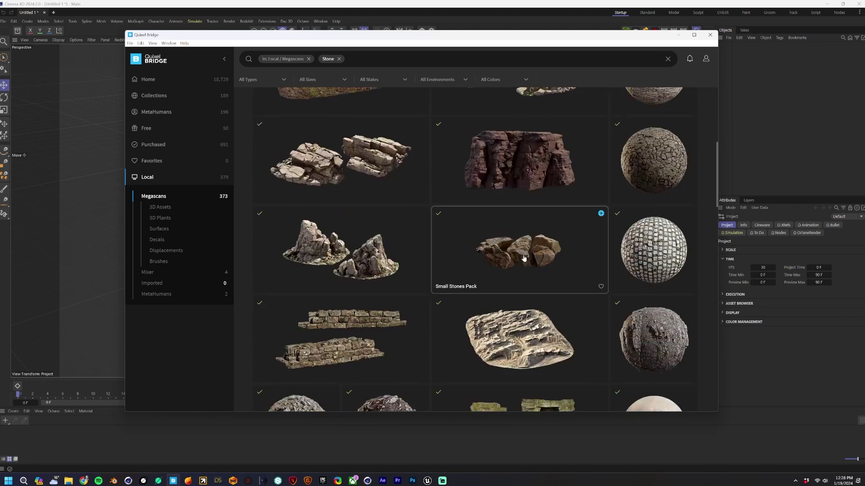
{"action": "left_click", "coordinate": [520, 250]}
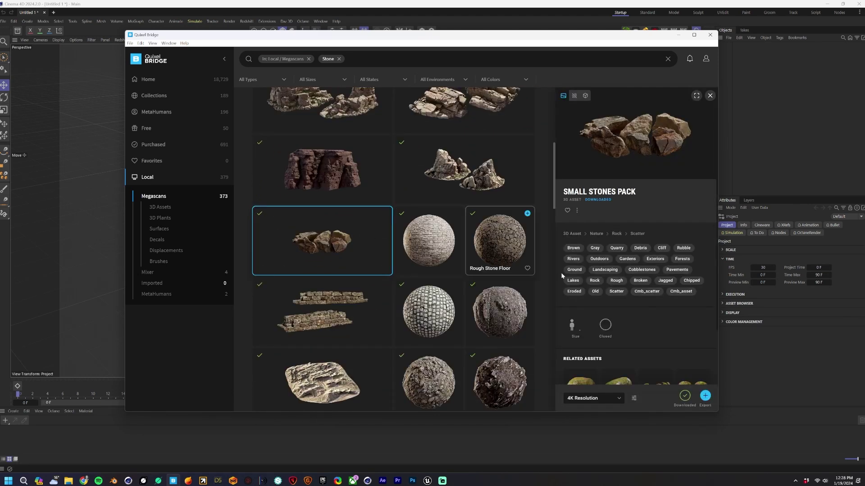
Step: Export the Small Stones Pack at 2K resolution to Cinema 4D and return to the Cinema 4D scene
{"action": "scroll", "coordinate": [668, 340], "scroll_direction": "down", "scroll_amount": 1}
{"action": "left_click", "coordinate": [593, 398]}
{"action": "left_click", "coordinate": [588, 364]}
{"action": "left_click", "coordinate": [633, 398]}
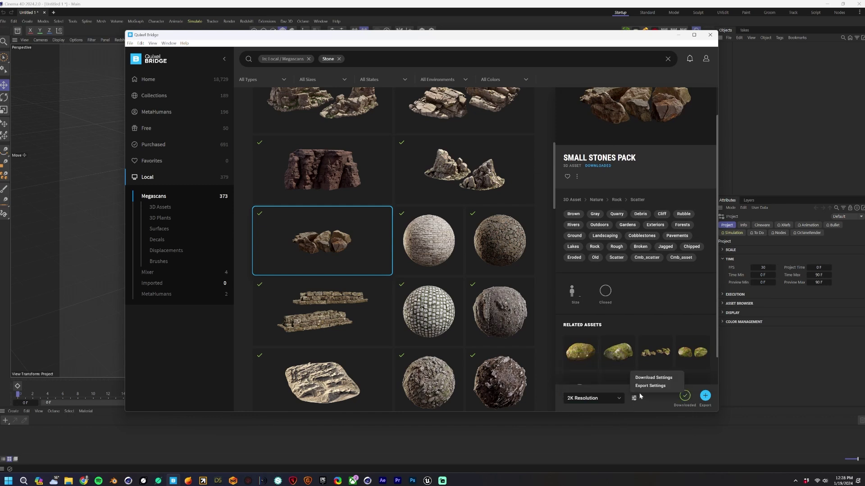
{"action": "left_click", "coordinate": [646, 385]}
{"action": "left_click", "coordinate": [575, 97]}
{"action": "left_click", "coordinate": [704, 395]}
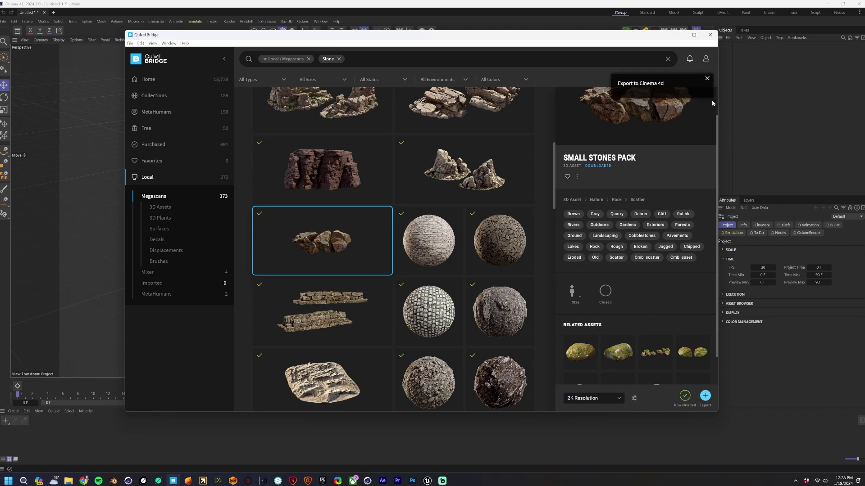
{"action": "left_click", "coordinate": [679, 36]}
{"action": "left_click", "coordinate": [470, 273]}
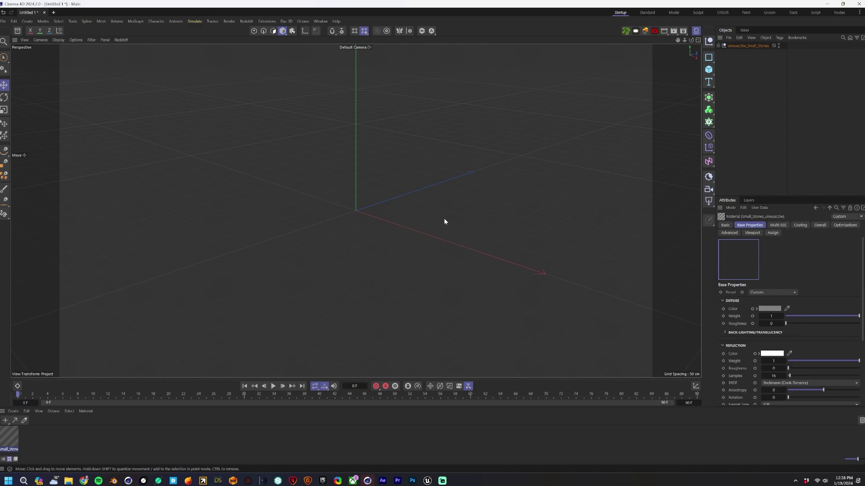
Step: Delete the material imported with the small stones
{"action": "left_click", "coordinate": [31, 442]}
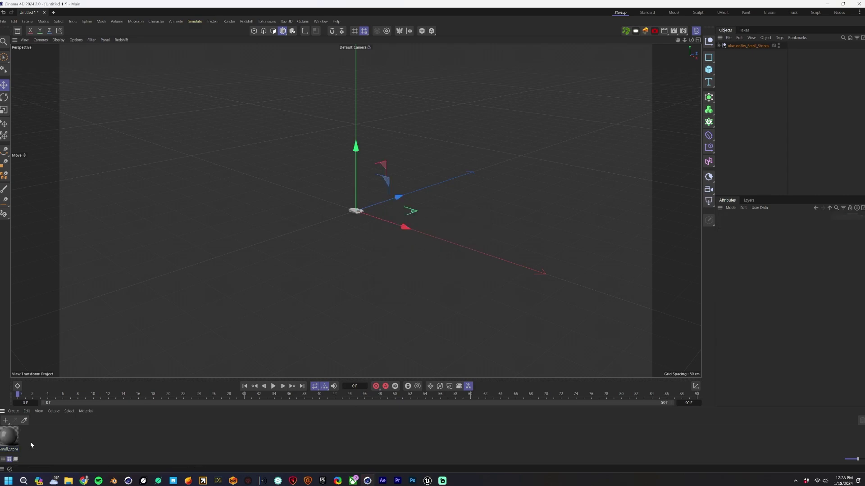
{"action": "left_click", "coordinate": [8, 441]}
{"action": "key", "text": "Delete"}
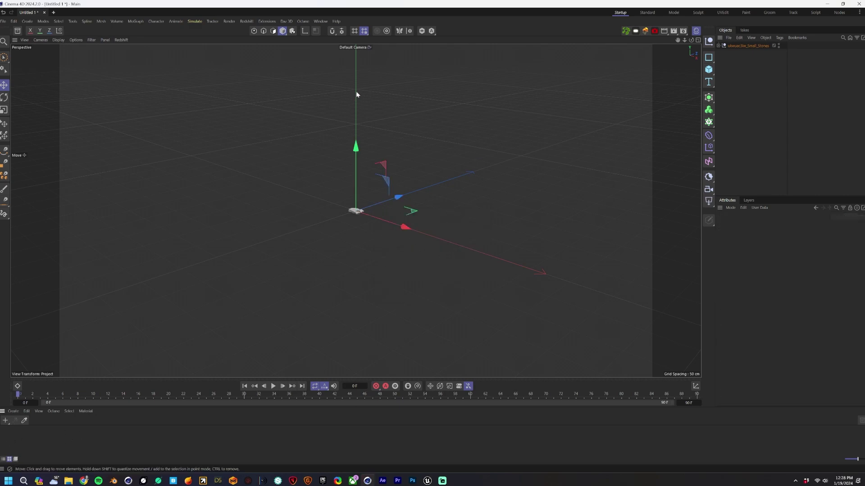
Step: Add a torus and reshape it into a wide, thin ring, about 155 cm ring radius and 27 cm pipe radius
{"action": "left_click", "coordinate": [707, 70]}
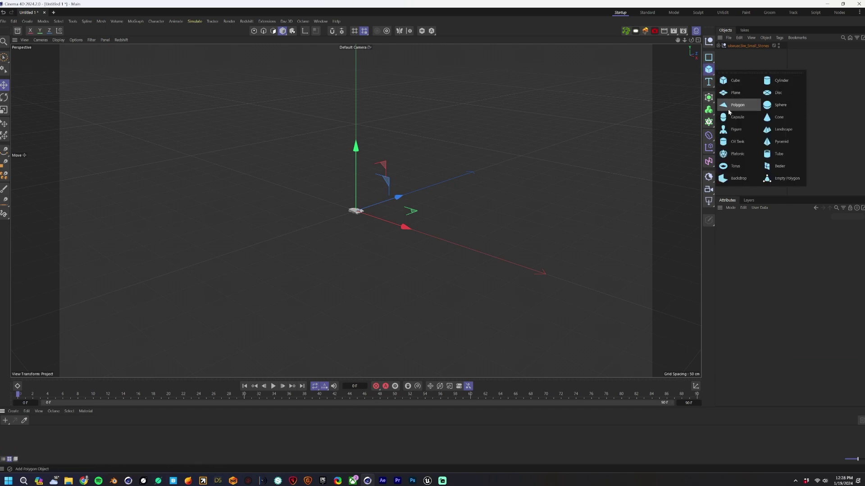
{"action": "left_click", "coordinate": [733, 167]}
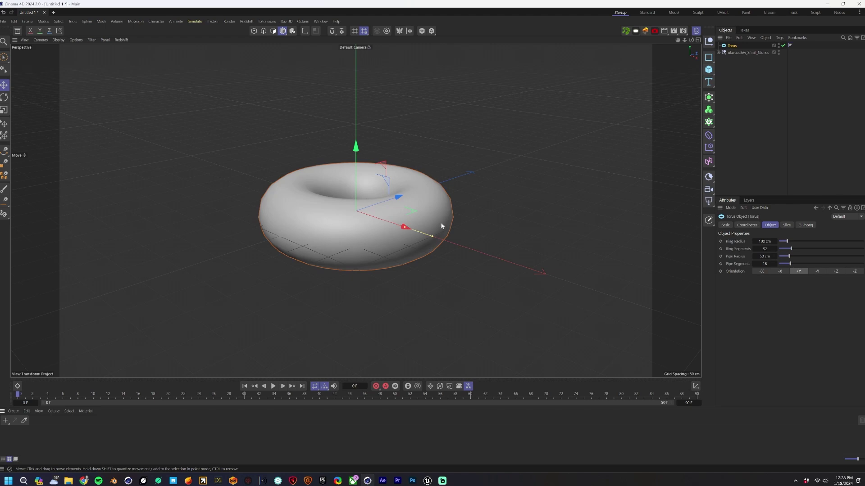
{"action": "left_click_drag", "start_coordinate": [432, 236], "coordinate": [414, 229]}
{"action": "key", "text": "t"}
{"action": "left_click_drag", "start_coordinate": [502, 211], "coordinate": [617, 193]}
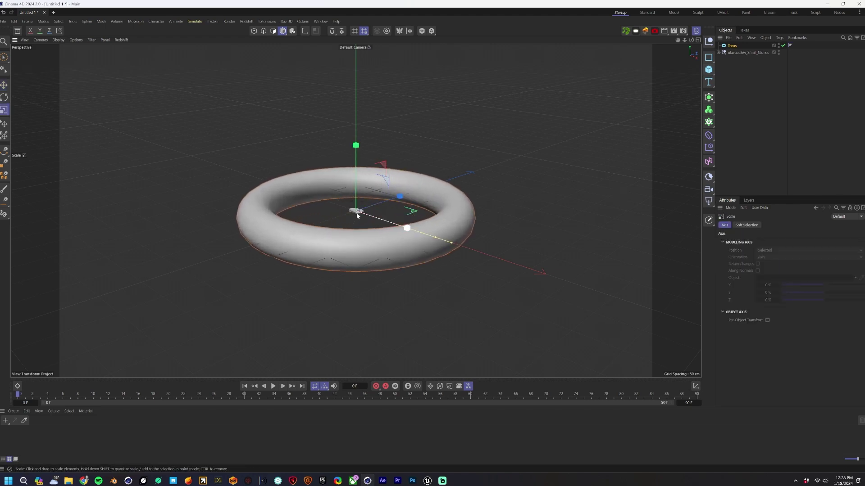
Step: Add a MoGraph Cloner and set its mode to Object
{"action": "left_click", "coordinate": [137, 23]}
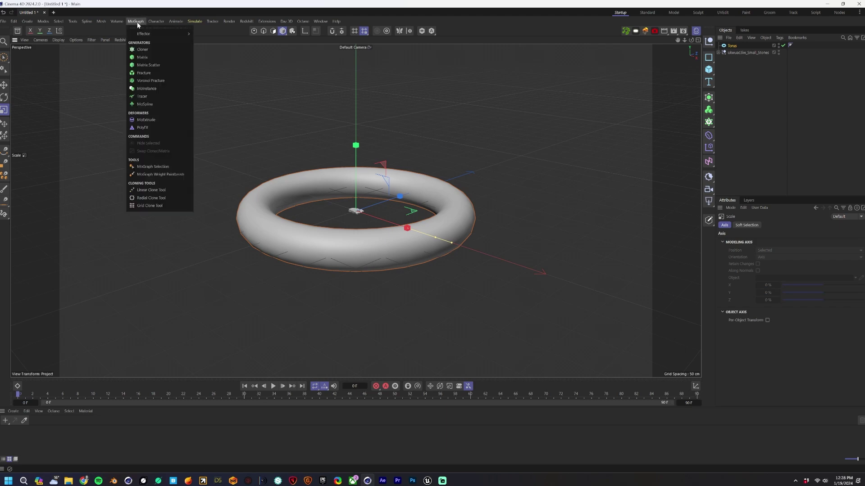
{"action": "left_click", "coordinate": [142, 50]}
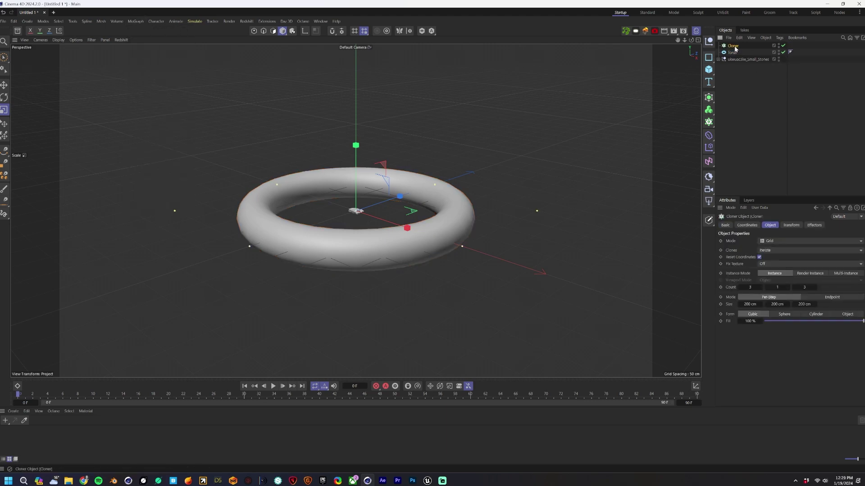
{"action": "left_click", "coordinate": [767, 242]}
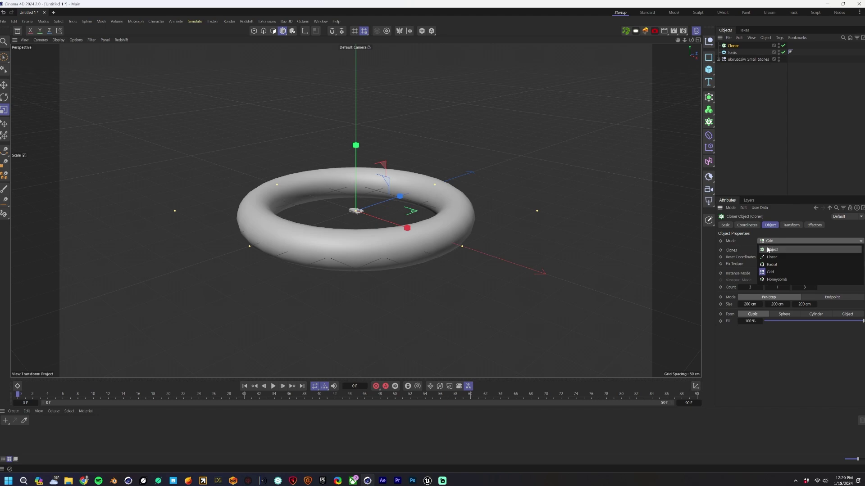
{"action": "left_click", "coordinate": [771, 250]}
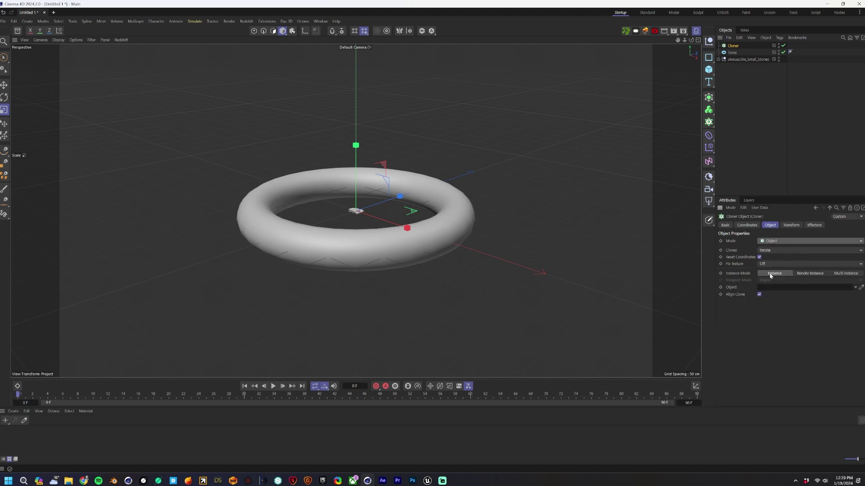
Step: Move all six rock meshes out of the Small Stones null into the Cloner and delete the emptied null
{"action": "left_click", "coordinate": [718, 59]}
{"action": "left_click", "coordinate": [738, 66]}
{"action": "left_click", "coordinate": [740, 100], "text": "shift"}
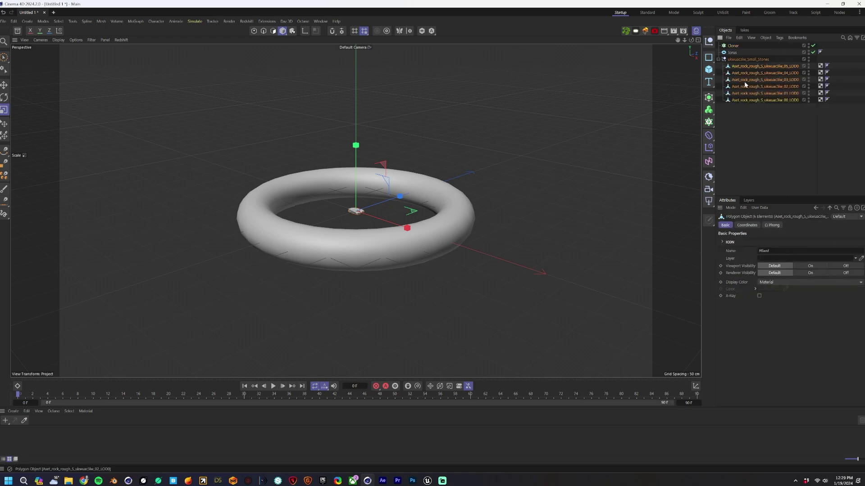
{"action": "left_click_drag", "start_coordinate": [741, 67], "coordinate": [733, 46]}
{"action": "left_click", "coordinate": [742, 140]}
{"action": "left_click", "coordinate": [738, 100]}
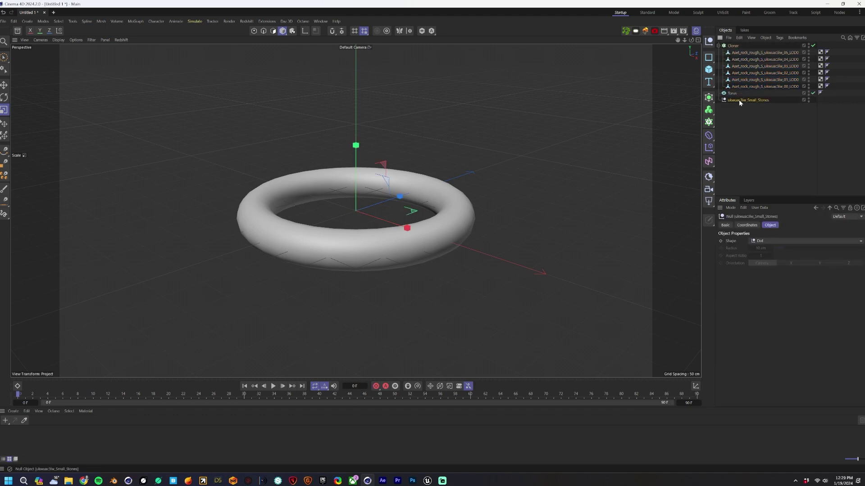
{"action": "key", "text": "Delete"}
Step: Hide the torus and assign it as the object on which the Cloner distributes the rocks
{"action": "left_click", "coordinate": [733, 46]}
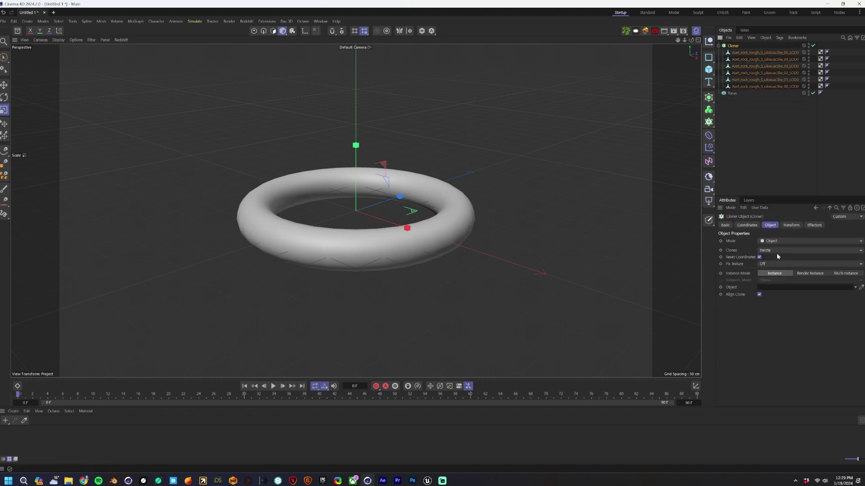
{"action": "left_click", "coordinate": [732, 93]}
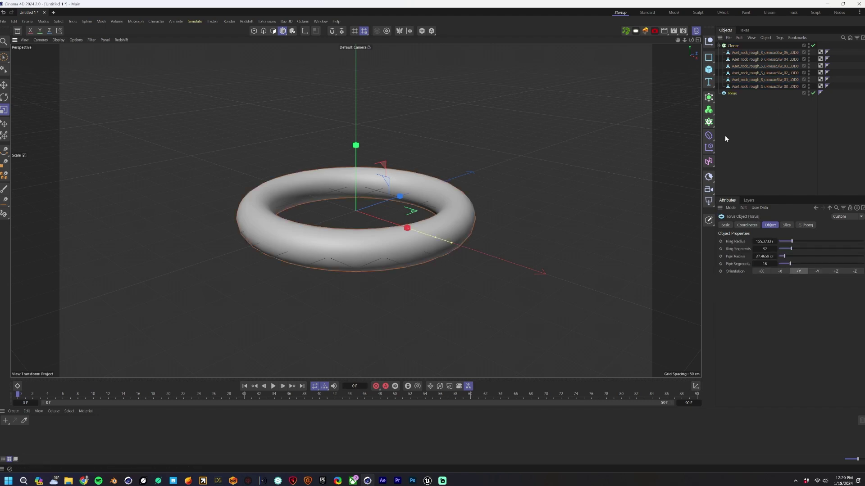
{"action": "left_click", "coordinate": [809, 93]}
{"action": "left_click", "coordinate": [733, 46]}
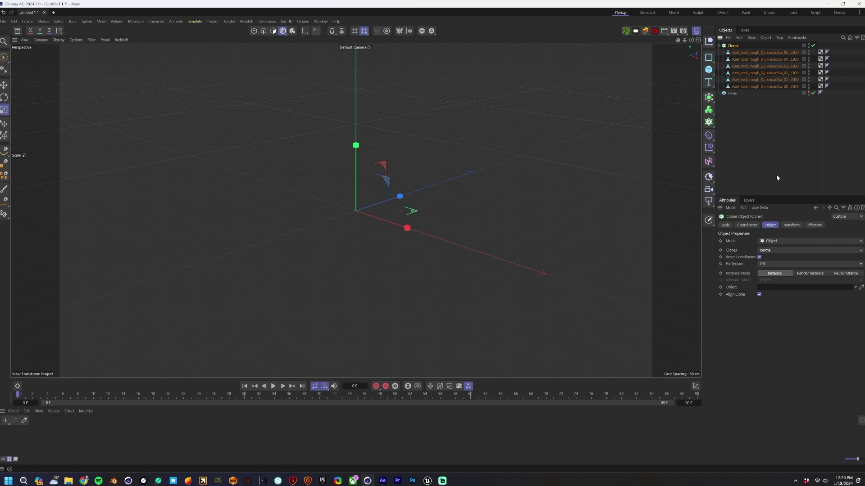
{"action": "left_click_drag", "start_coordinate": [729, 93], "coordinate": [782, 303]}
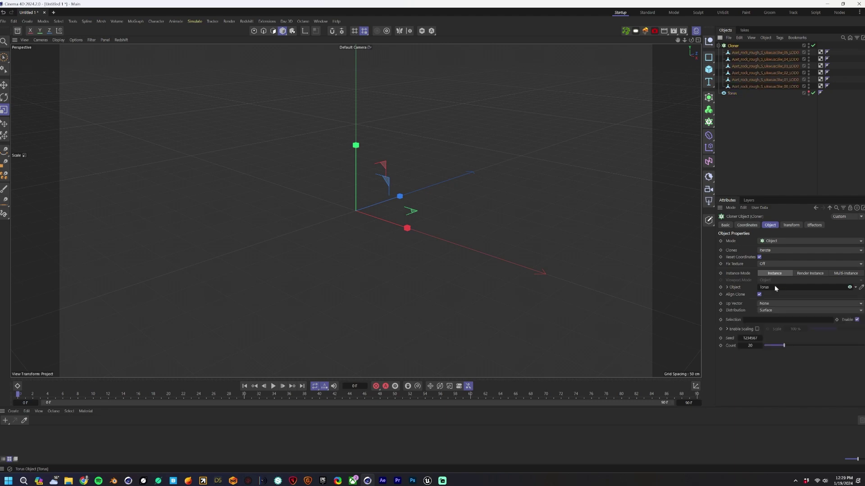
Step: Set the Cloner's count to 50 and its distribution to Volume
{"action": "left_click_drag", "start_coordinate": [415, 217], "coordinate": [383, 231], "text": "alt"}
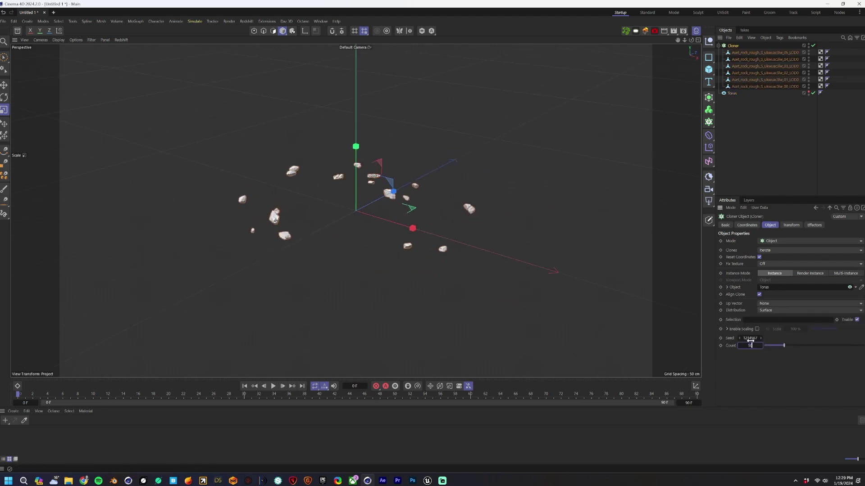
{"action": "type", "text": "0"}
{"action": "key", "text": "Return"}
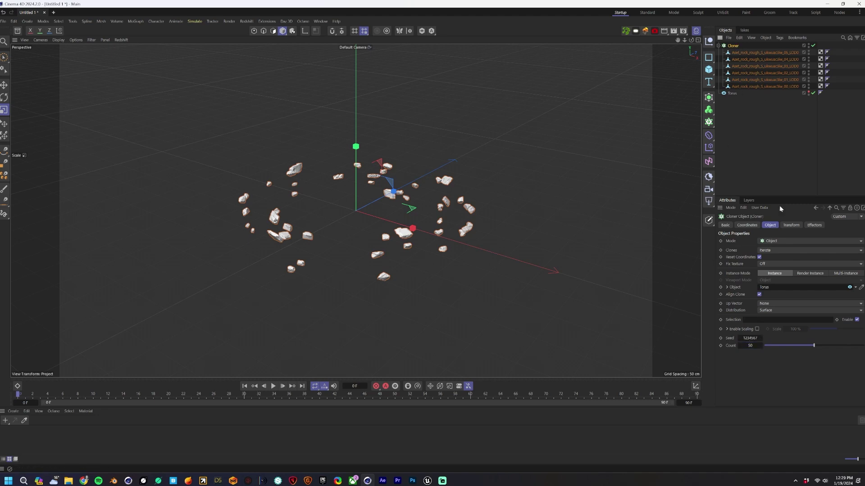
{"action": "left_click", "coordinate": [770, 310]}
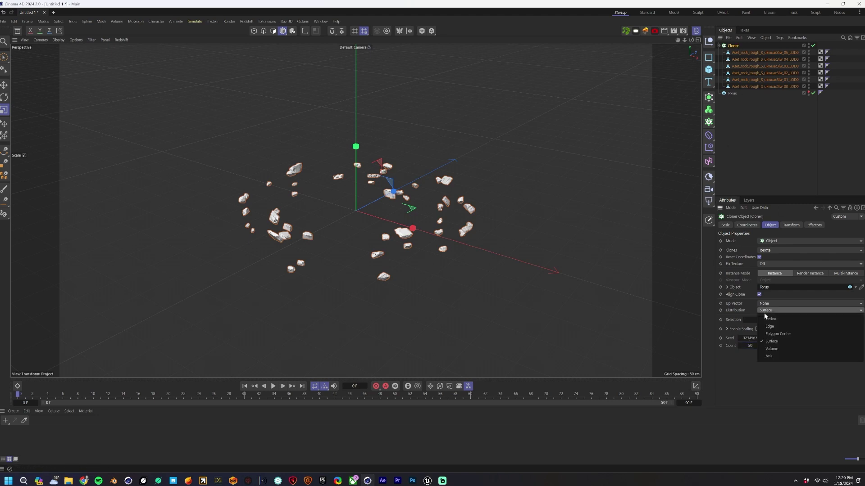
{"action": "left_click", "coordinate": [770, 350]}
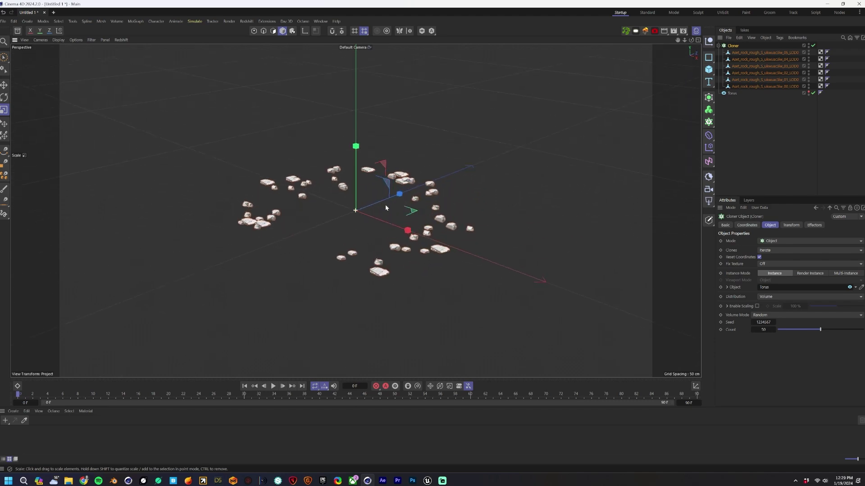
Step: Add a Random effector to the Cloner and turn off its position variation
{"action": "left_click", "coordinate": [136, 21]}
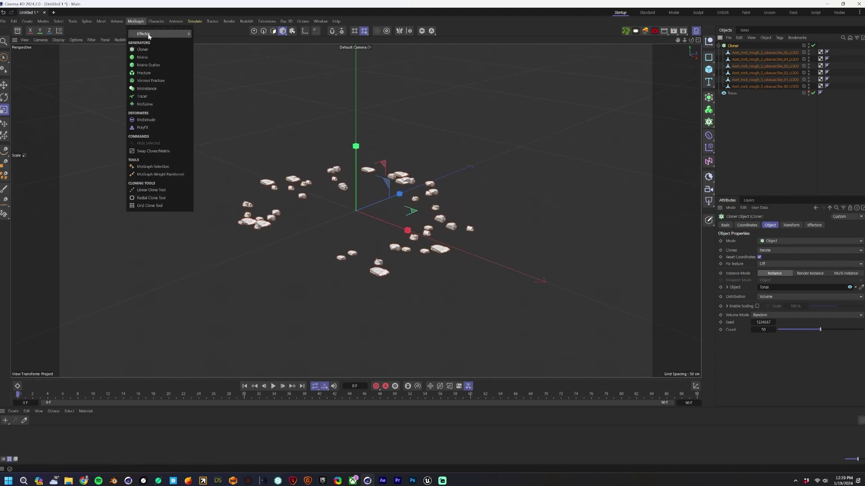
{"action": "mouse_move", "coordinate": [157, 35]}
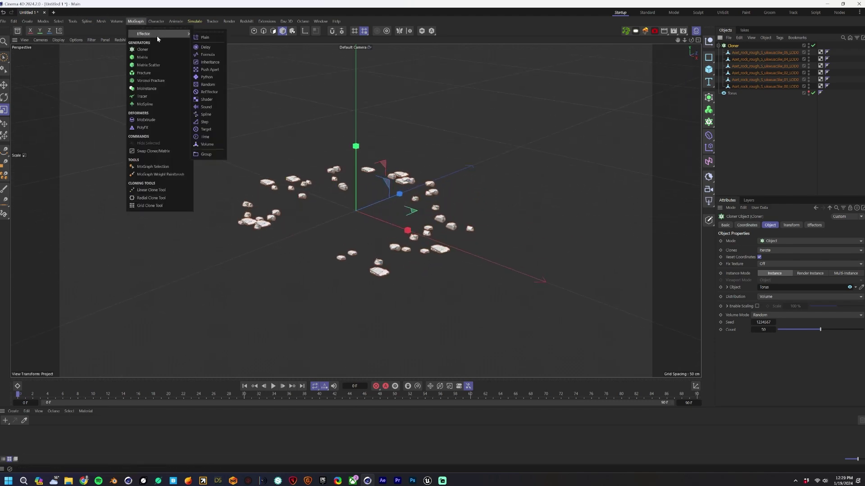
{"action": "left_click", "coordinate": [208, 85]}
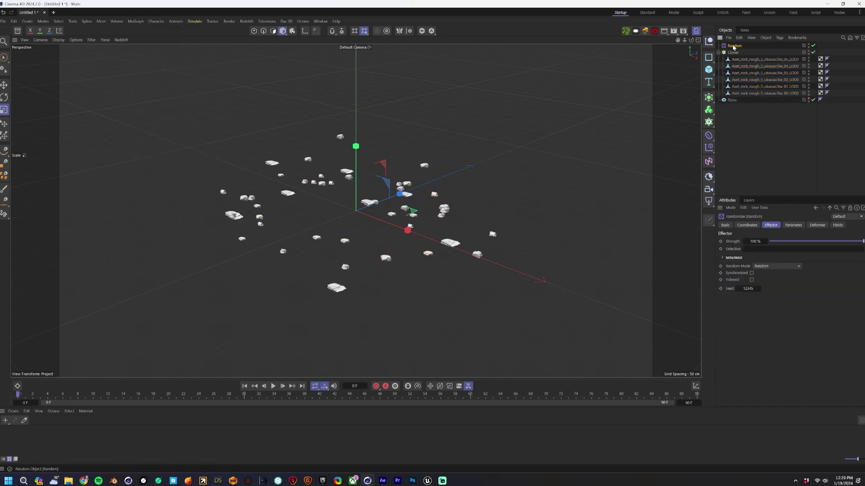
{"action": "left_click", "coordinate": [792, 225]}
{"action": "left_click", "coordinate": [759, 265]}
Step: Enable the Random effector's rotation at 360° on all three axes and its uniform scale at 1
{"action": "left_click", "coordinate": [760, 272]}
{"action": "key", "text": "Tab"}
{"action": "type", "text": "360"}
{"action": "key", "text": "Tab"}
{"action": "type", "text": "360"}
{"action": "key", "text": "Return"}
{"action": "left_click", "coordinate": [760, 301]}
{"action": "type", "text": "1"}
{"action": "key", "text": "Return"}
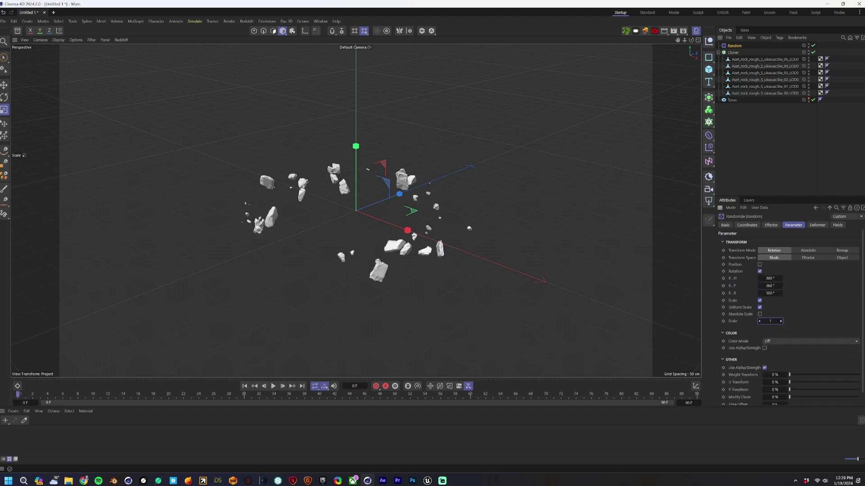
{"action": "scroll", "coordinate": [403, 220], "scroll_direction": "up", "scroll_amount": 3}
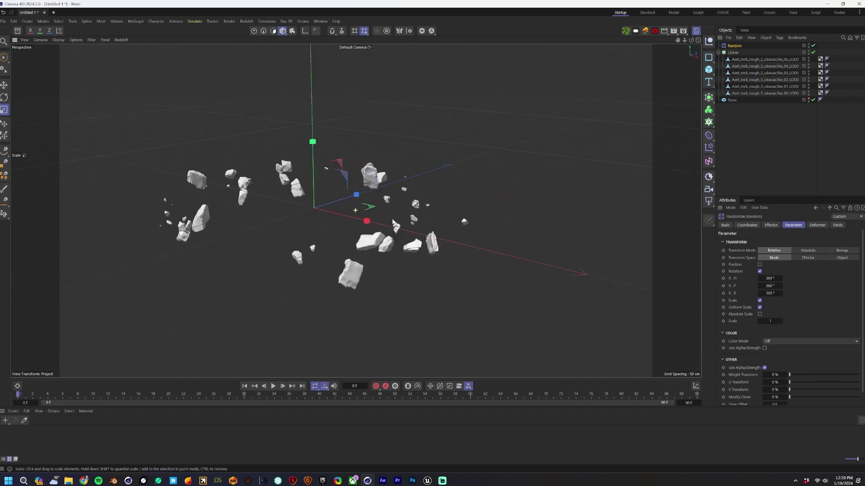
Step: Collapse the Cloner's hierarchy and rename the Random effector as Size
{"action": "left_click", "coordinate": [718, 52]}
{"action": "mouse_move", "coordinate": [380, 223]}
{"action": "left_mouse_down", "text": "alt"}
{"action": "mouse_move", "coordinate": [428, 207]}
{"action": "mouse_move", "coordinate": [391, 229]}
{"action": "left_mouse_up", "text": "alt"}
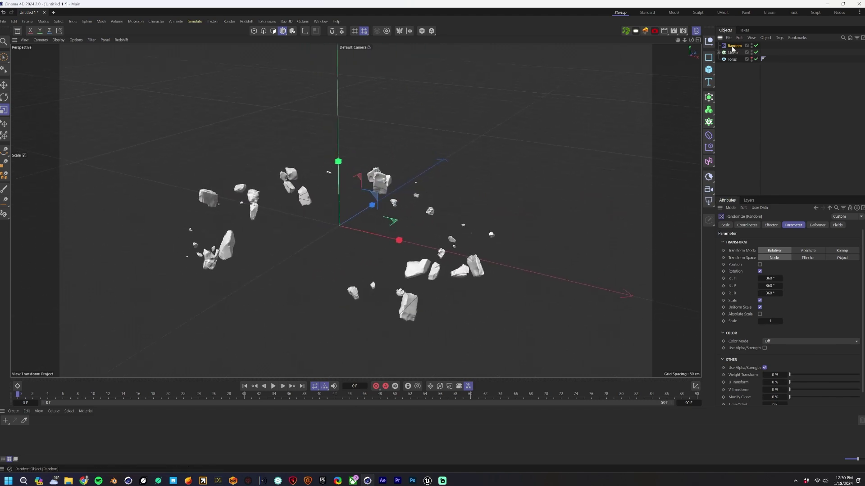
{"action": "left_click", "coordinate": [771, 225]}
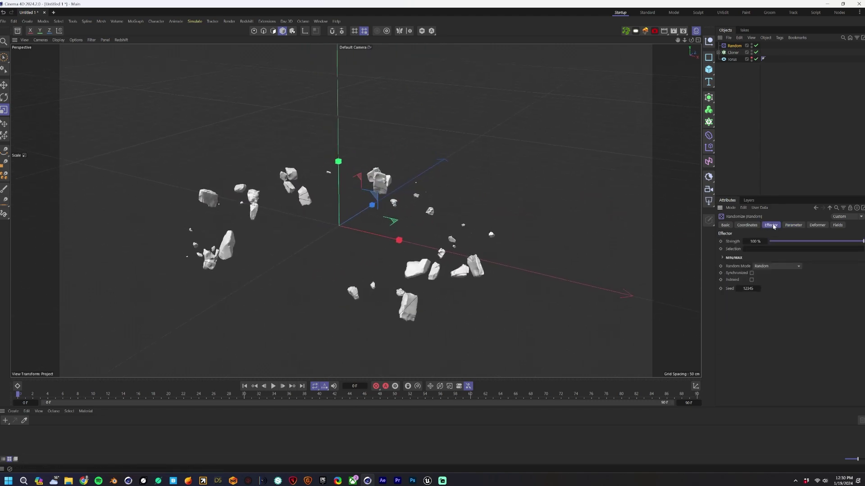
{"action": "double_click", "coordinate": [733, 46]}
{"action": "type", "text": "Size"}
{"action": "key", "text": "Return"}
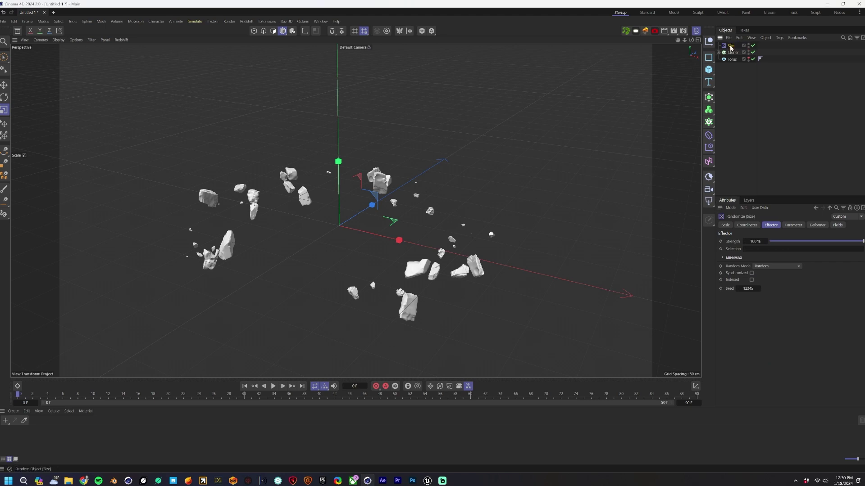
Step: Add a second Random effector to the Cloner and rename it Move
{"action": "left_click", "coordinate": [738, 86]}
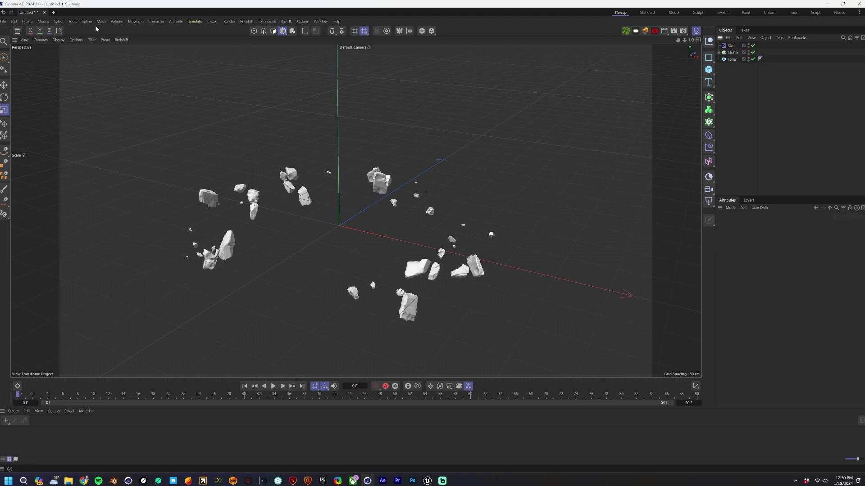
{"action": "left_click", "coordinate": [732, 52]}
{"action": "left_click", "coordinate": [813, 225]}
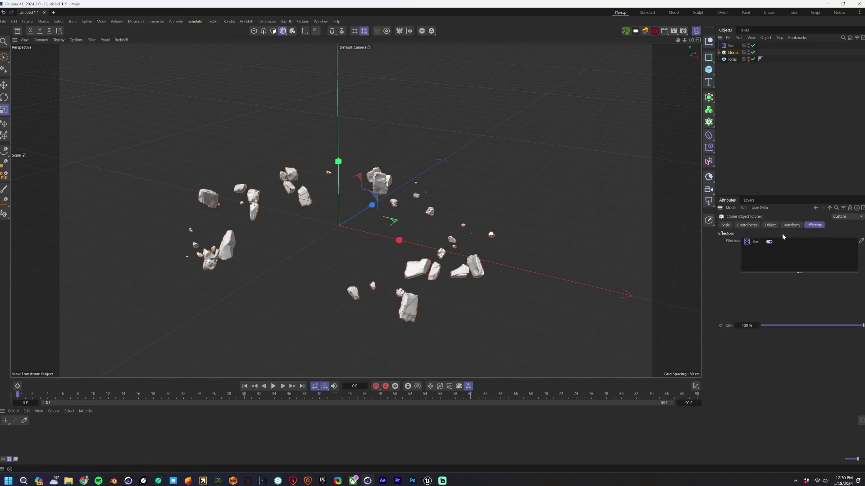
{"action": "left_click", "coordinate": [136, 21]}
{"action": "mouse_move", "coordinate": [148, 34]}
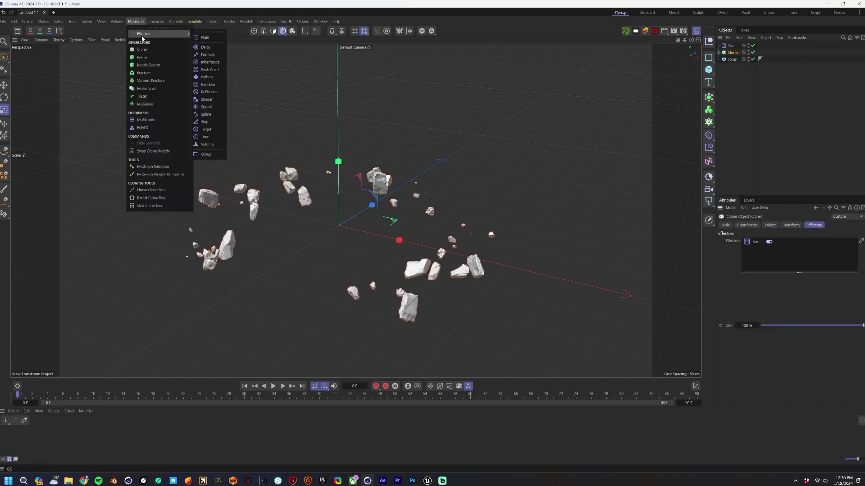
{"action": "left_click", "coordinate": [208, 84]}
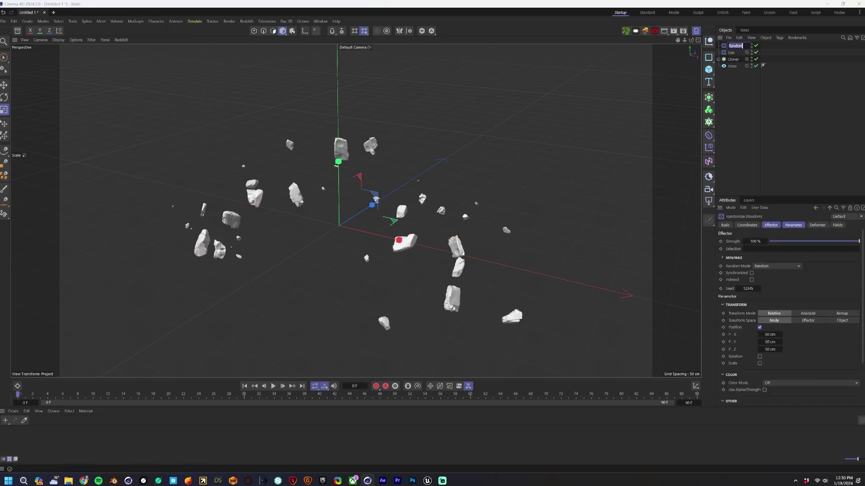
{"action": "type", "text": "Move"}
{"action": "key", "text": "Return"}
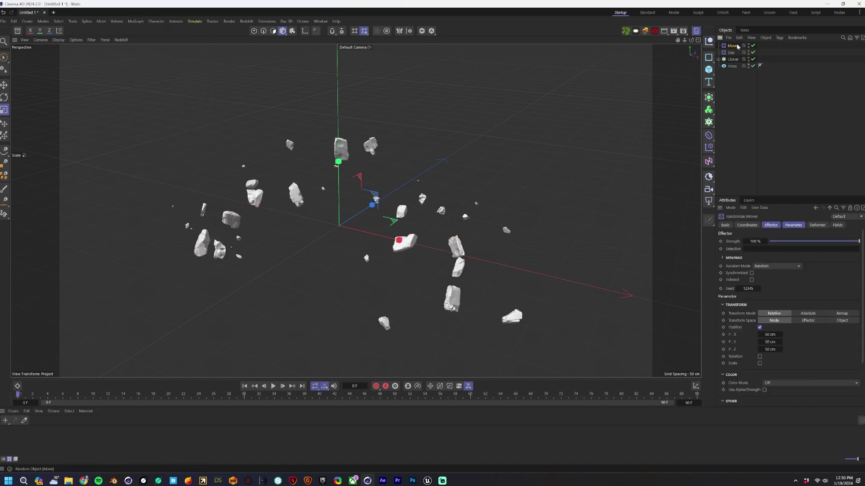
Step: Set the Move effector's position variation to 30 cm on X, Y and Z
{"action": "left_click", "coordinate": [792, 225]}
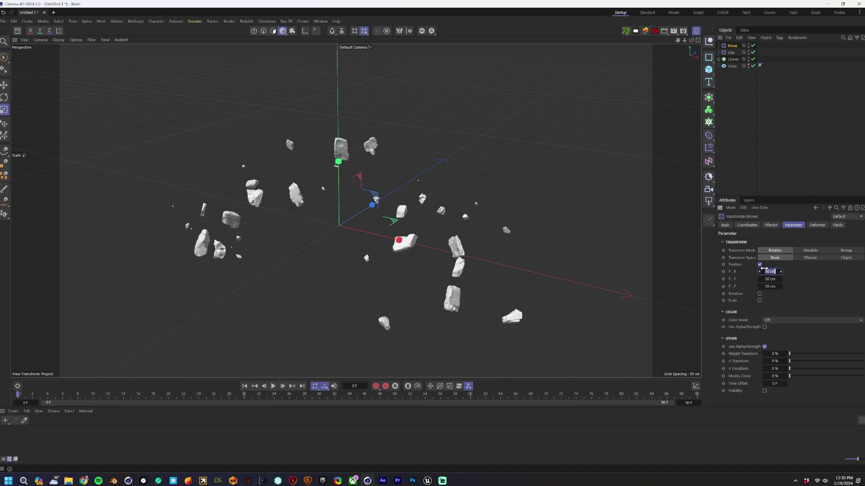
{"action": "type", "text": "30"}
{"action": "key", "text": "Tab"}
{"action": "type", "text": "30"}
{"action": "key", "text": "Tab"}
{"action": "type", "text": "30"}
{"action": "key", "text": "Return"}
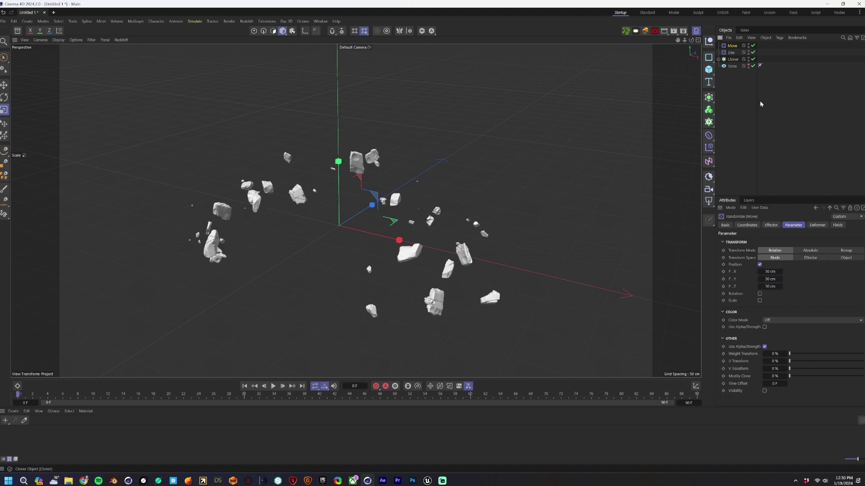
Step: Switch the Move effector's random mode to Noise and play the animation to preview the rocks' motion
{"action": "left_click", "coordinate": [770, 226]}
{"action": "left_click", "coordinate": [767, 267]}
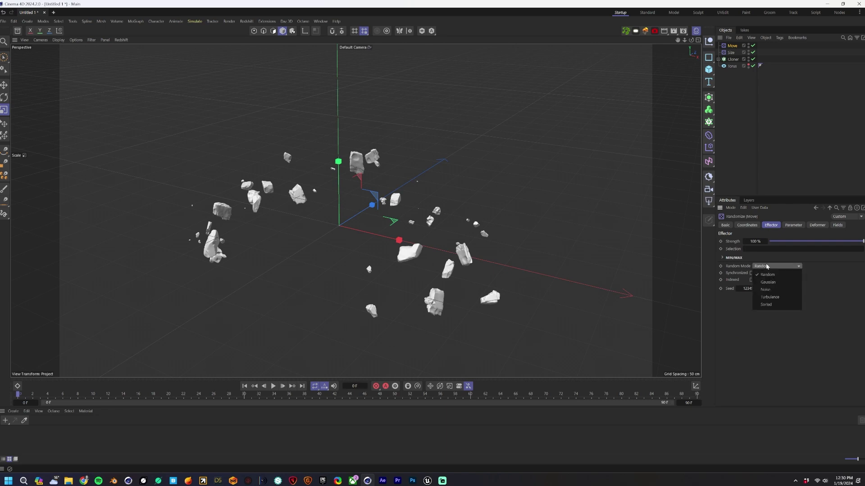
{"action": "left_click", "coordinate": [765, 290]}
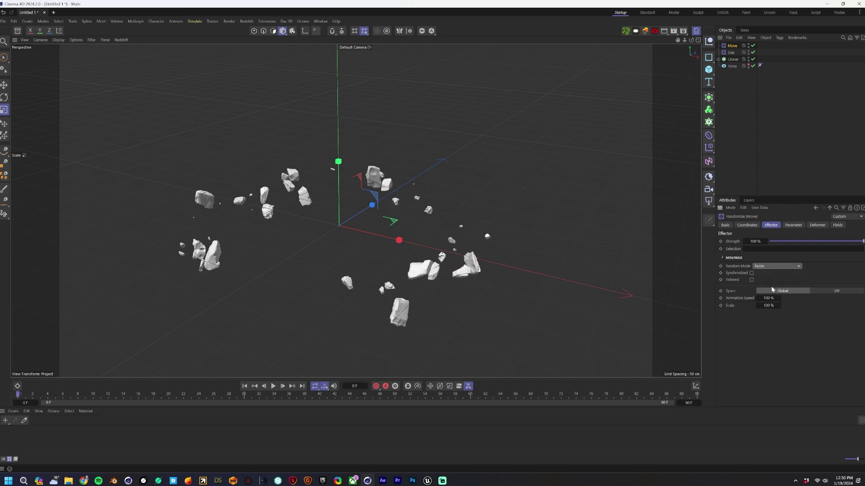
{"action": "left_click", "coordinate": [273, 386]}
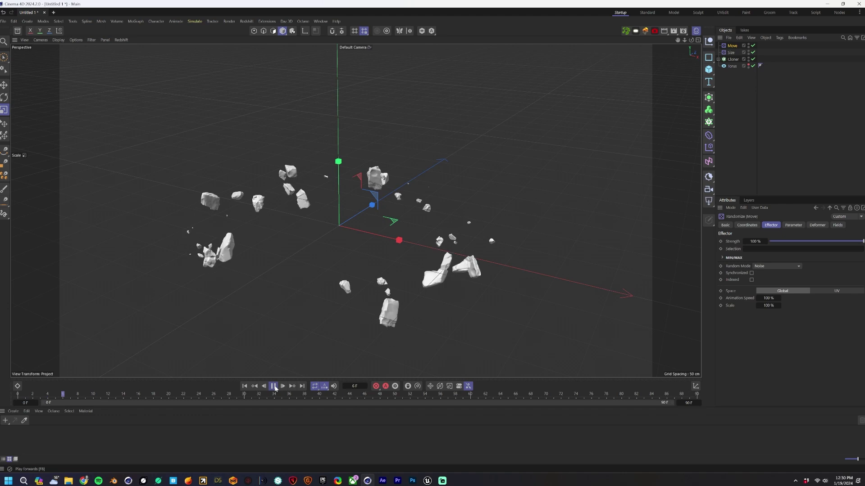
{"action": "left_click", "coordinate": [273, 387]}
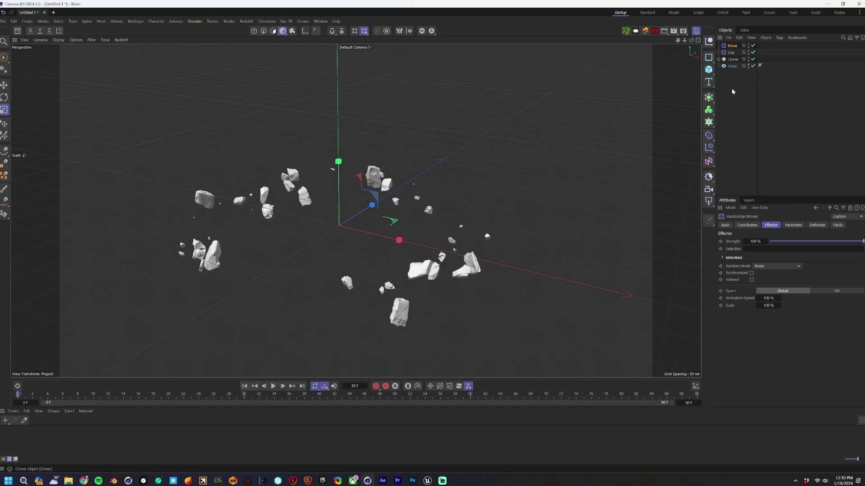
Step: Extend the timeline to 200 frames and preview the rock animation
{"action": "type", "text": "200"}
{"action": "key", "text": "Return"}
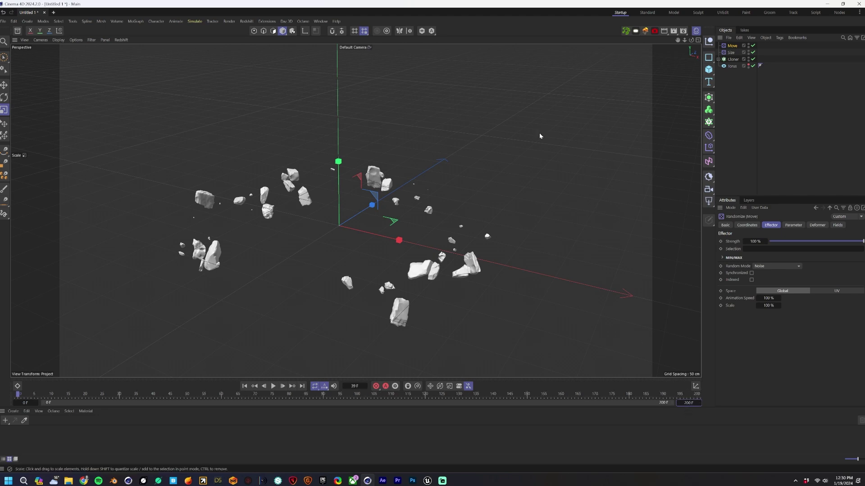
{"action": "left_click", "coordinate": [273, 386]}
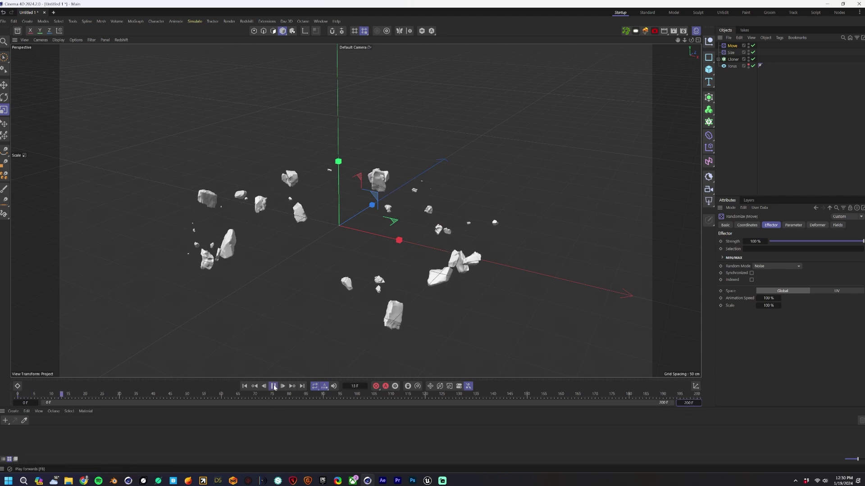
{"action": "left_click", "coordinate": [273, 387]}
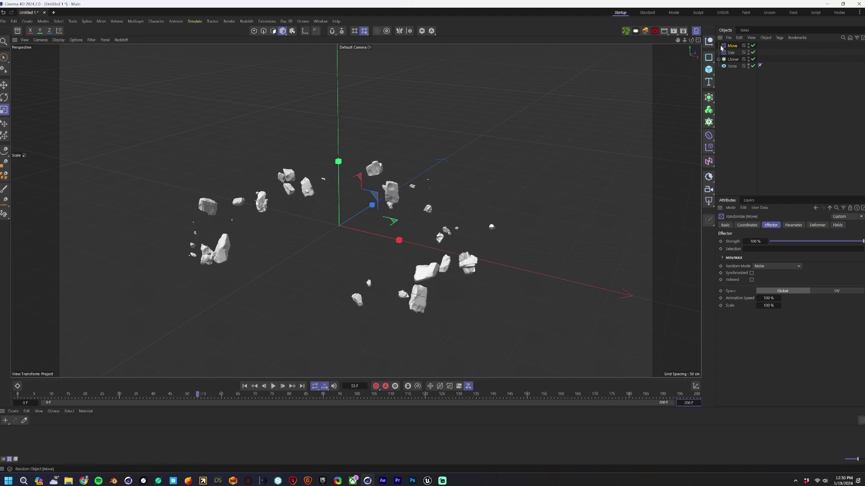
Step: Set the Move effector's noise scale to 40% and animation speed to 50%, preview the motion, and return to the first frame
{"action": "left_click", "coordinate": [770, 305]}
{"action": "type", "text": "40"}
{"action": "key", "text": "Return"}
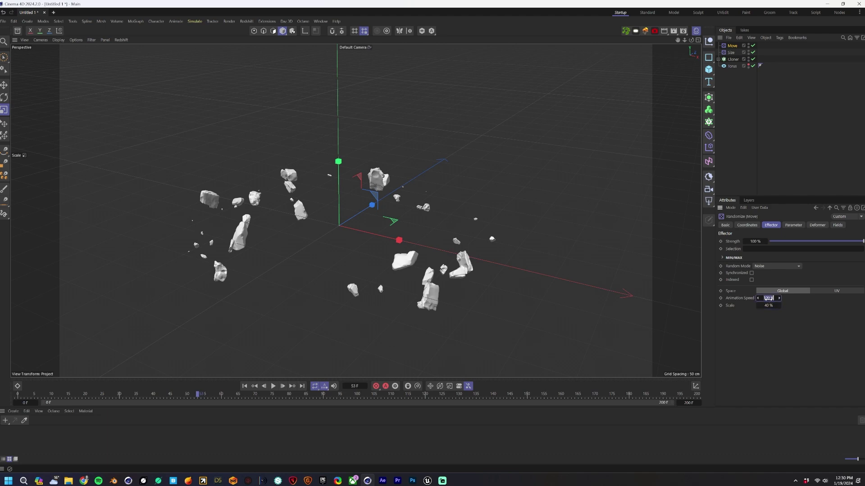
{"action": "type", "text": "50"}
{"action": "key", "text": "Return"}
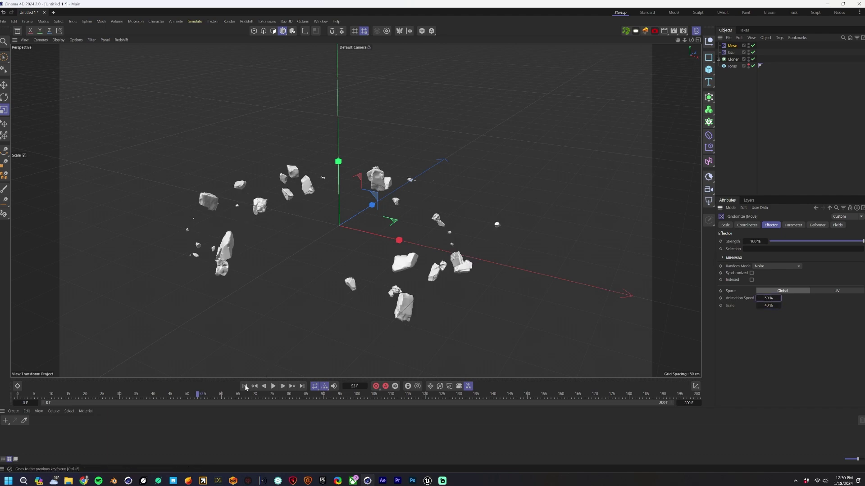
{"action": "left_click", "coordinate": [274, 386]}
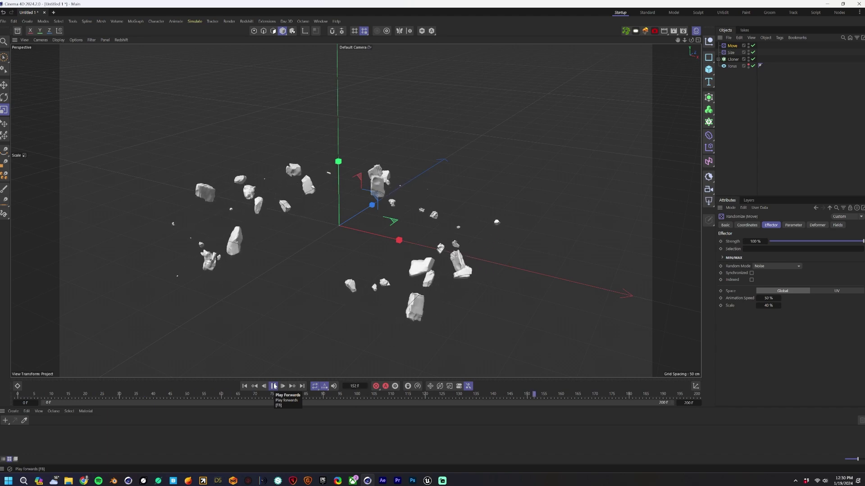
{"action": "left_click", "coordinate": [273, 386]}
{"action": "left_click", "coordinate": [244, 386]}
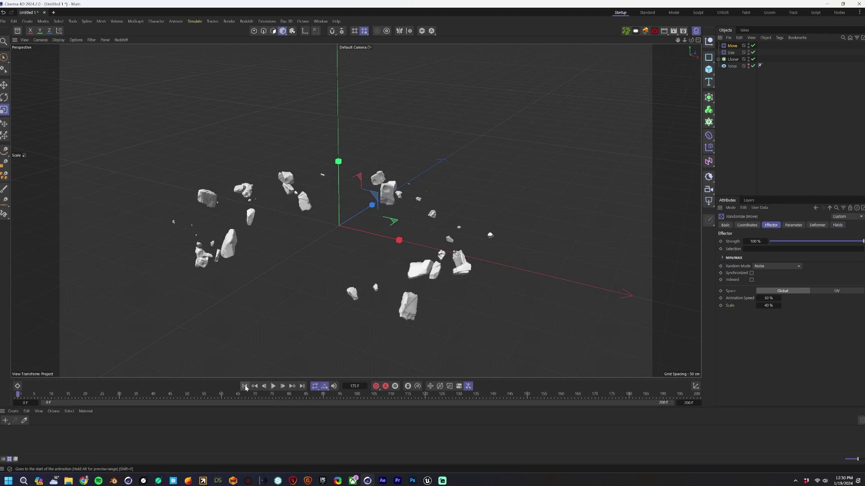
Step: Reduce the Move effector's noise scale to 20% and play the animation
{"action": "left_click", "coordinate": [771, 298]}
{"action": "left_click", "coordinate": [770, 306]}
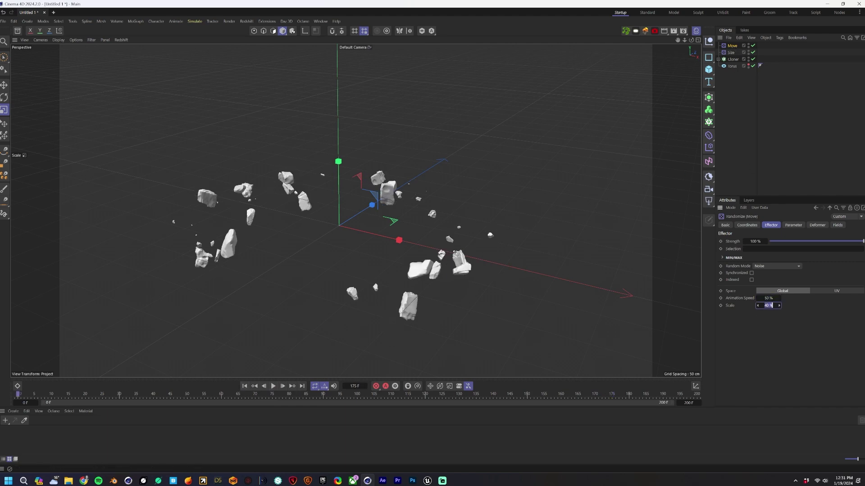
{"action": "type", "text": "20"}
{"action": "key", "text": "Return"}
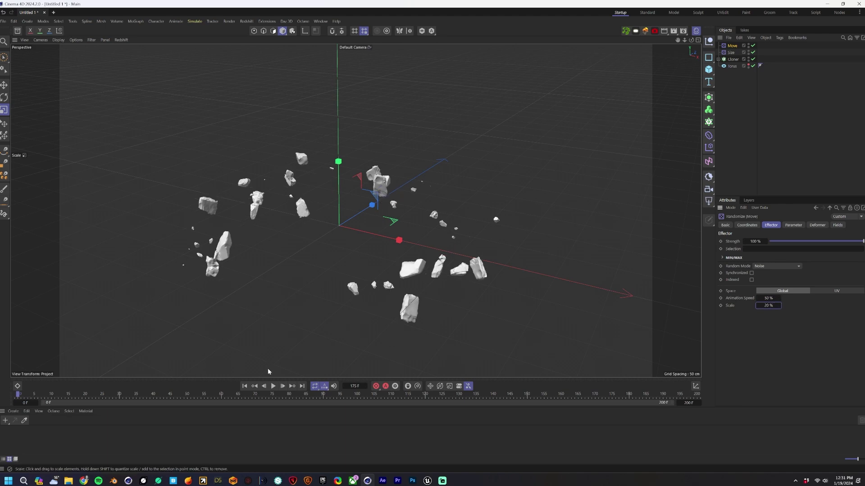
{"action": "left_click", "coordinate": [273, 386]}
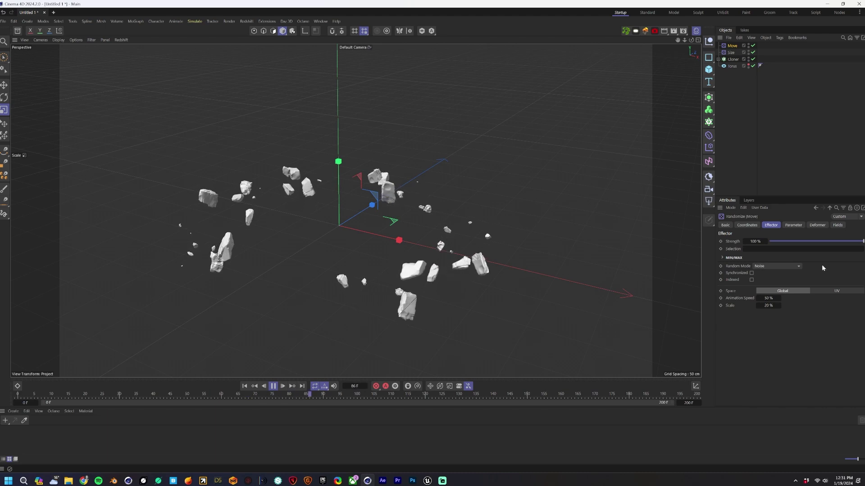
Step: Keep the Noise random mode and enable the Synchronized and Indexed options on the Move effector
{"action": "left_click", "coordinate": [774, 268]}
{"action": "left_click", "coordinate": [769, 298]}
{"action": "left_click", "coordinate": [775, 266]}
{"action": "left_click", "coordinate": [755, 281]}
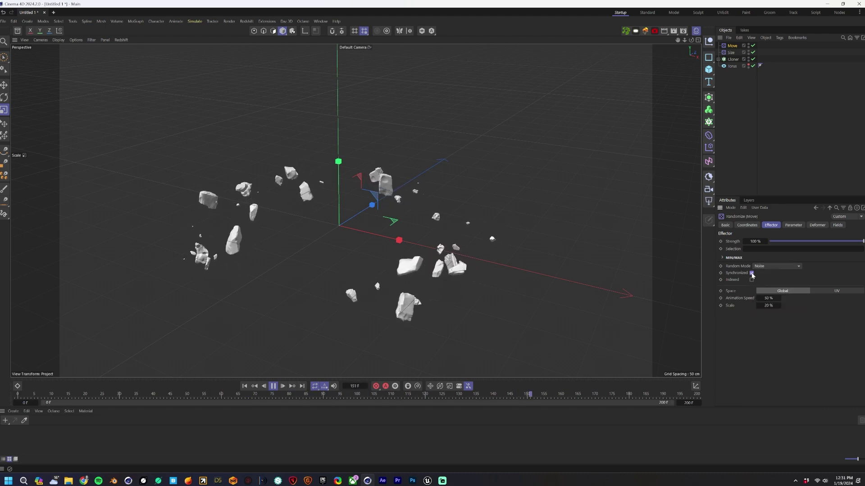
{"action": "left_click", "coordinate": [751, 273]}
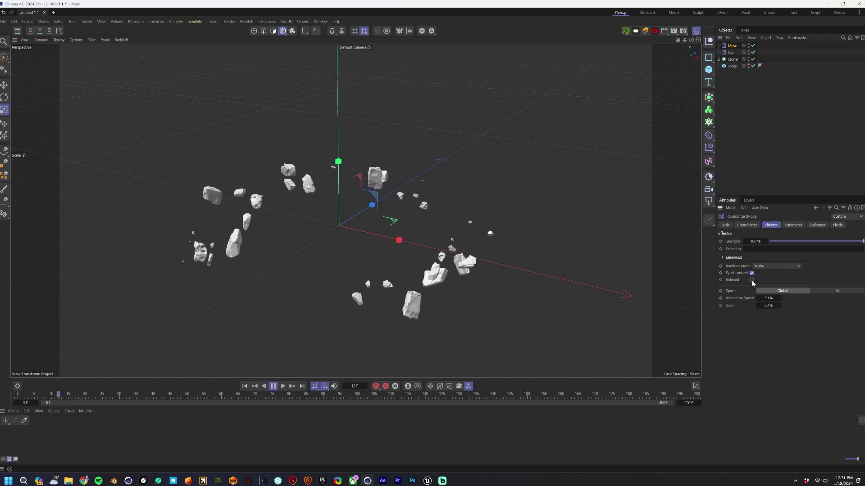
{"action": "left_click", "coordinate": [752, 280]}
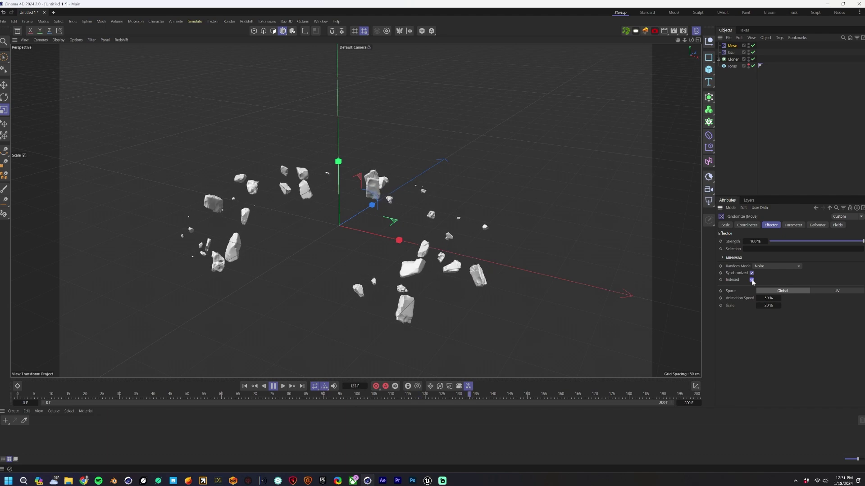
Step: Enable rotation on the Move effector and set it to 180° on all three axes
{"action": "left_click", "coordinate": [730, 52]}
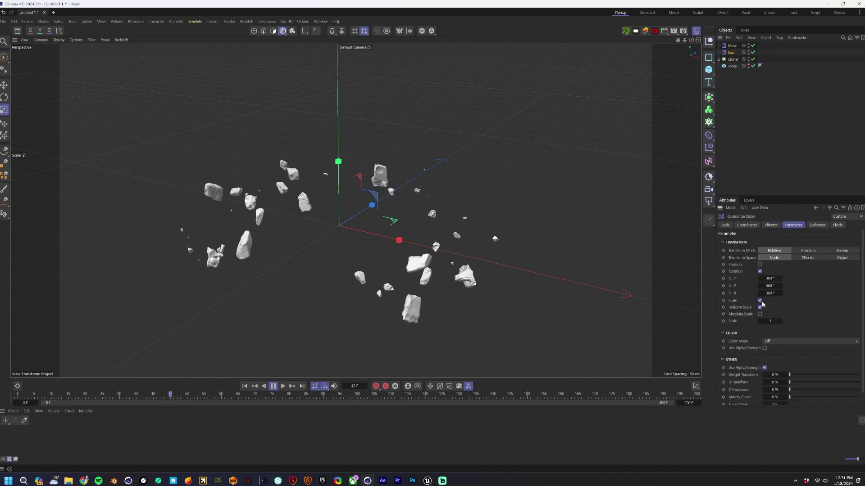
{"action": "left_click", "coordinate": [742, 46]}
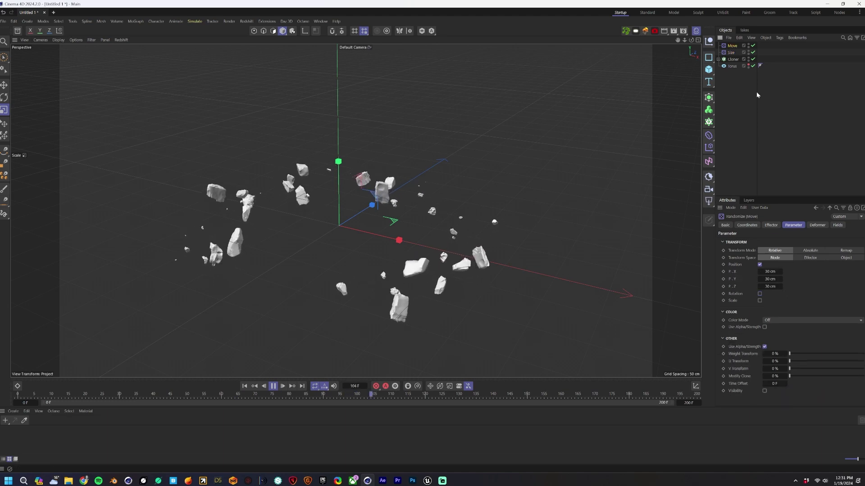
{"action": "left_click", "coordinate": [759, 293]}
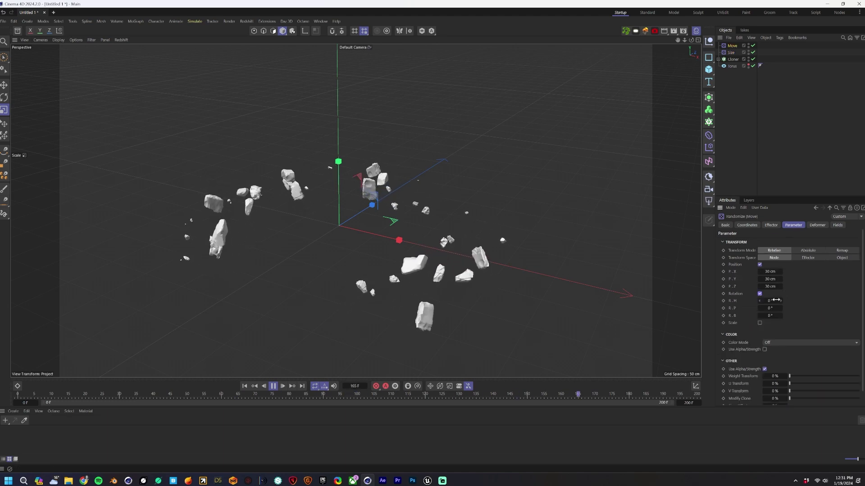
{"action": "left_click_drag", "start_coordinate": [776, 299], "coordinate": [784, 300]}
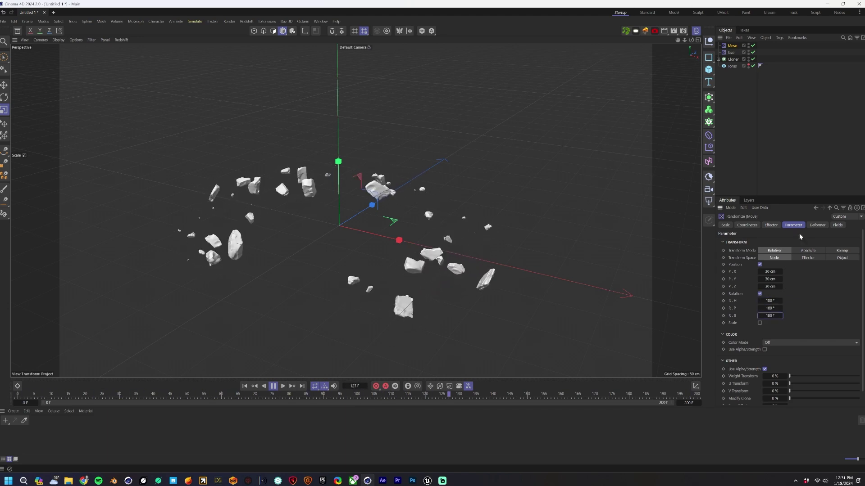
{"action": "left_click_drag", "start_coordinate": [427, 255], "coordinate": [459, 252], "text": "alt"}
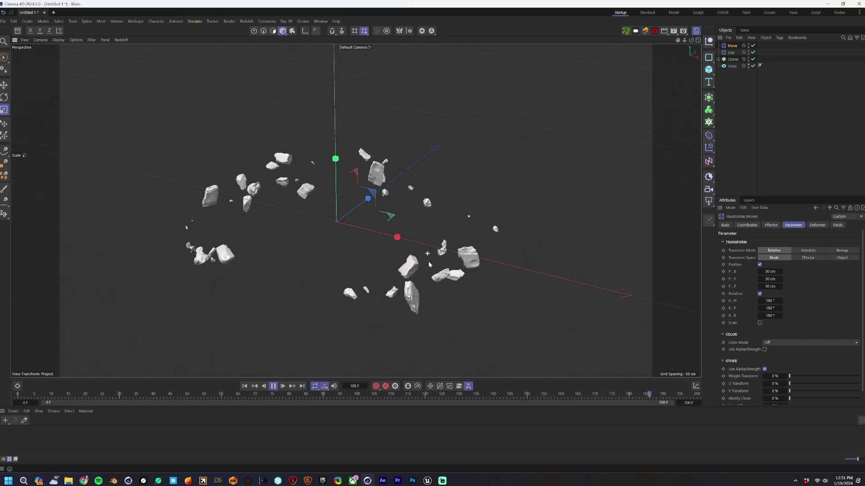
Step: Raise the Cloner's count to 100 and inspect the denser rock ring from a lower angle
{"action": "left_click", "coordinate": [733, 59]}
{"action": "left_click", "coordinate": [790, 225]}
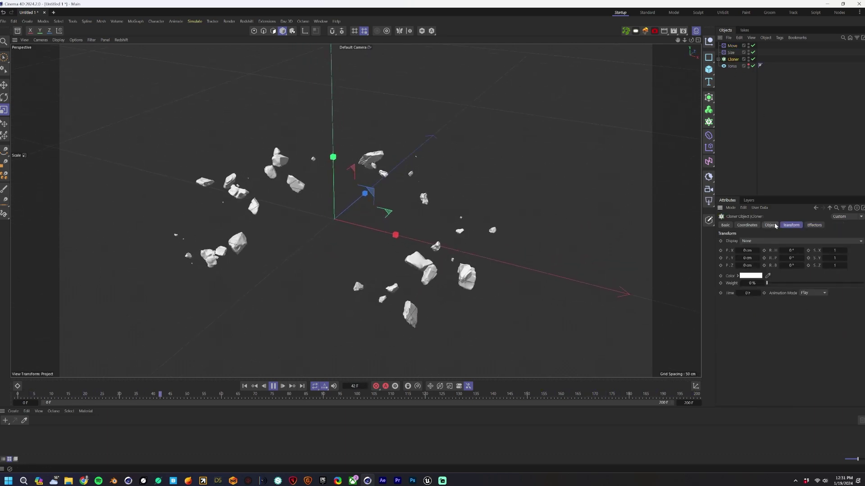
{"action": "left_click", "coordinate": [770, 225]}
{"action": "type", "text": "100"}
{"action": "key", "text": "Return"}
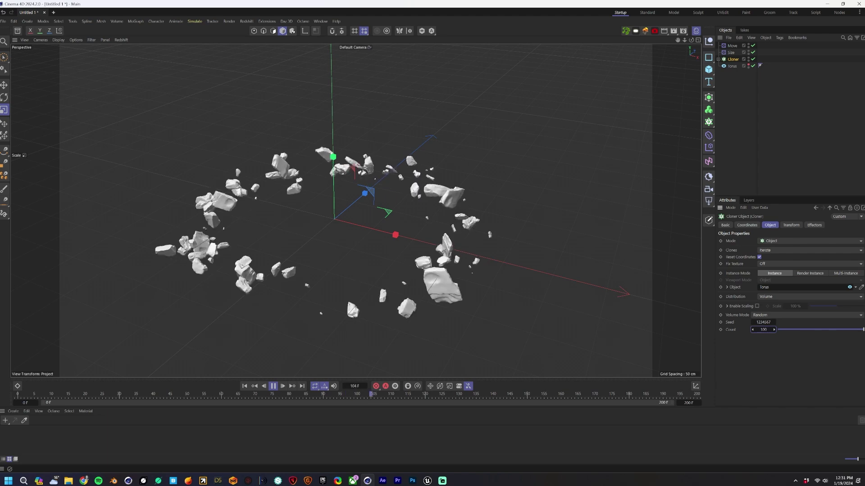
{"action": "left_click_drag", "start_coordinate": [349, 232], "coordinate": [360, 210], "text": "alt"}
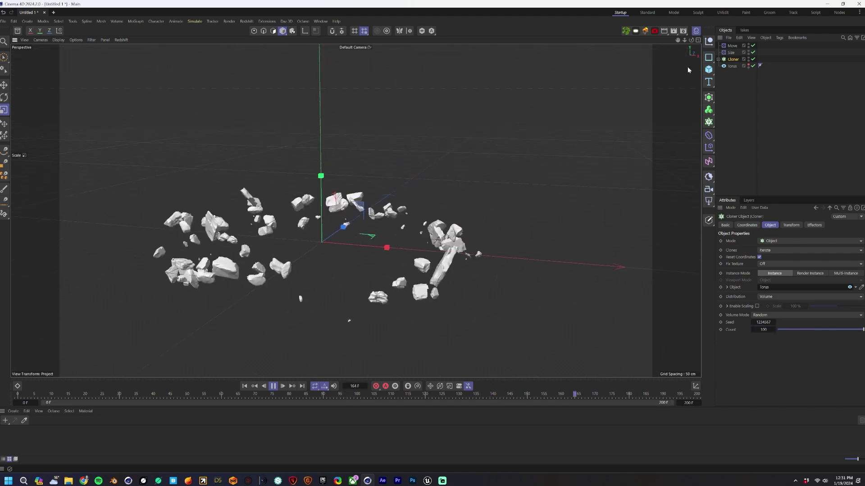
Step: Set the Move effector's position variation to 40 cm in Y and 58 cm in Z
{"action": "left_click", "coordinate": [731, 45]}
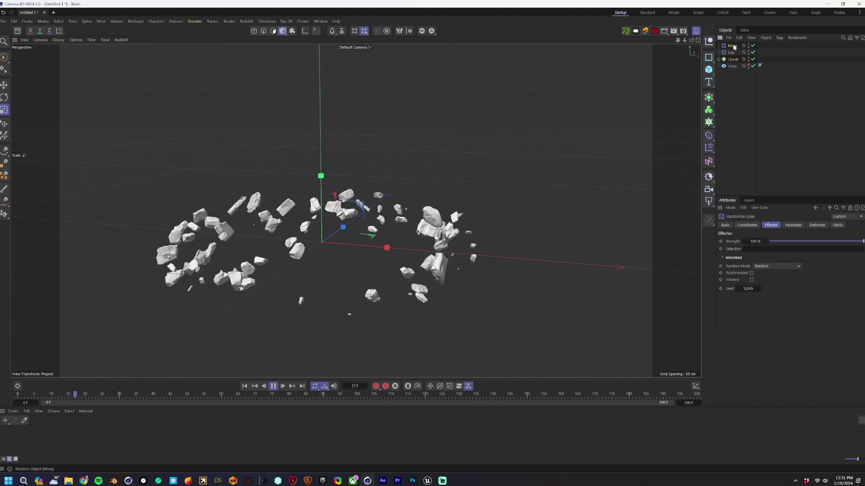
{"action": "left_click", "coordinate": [792, 225]}
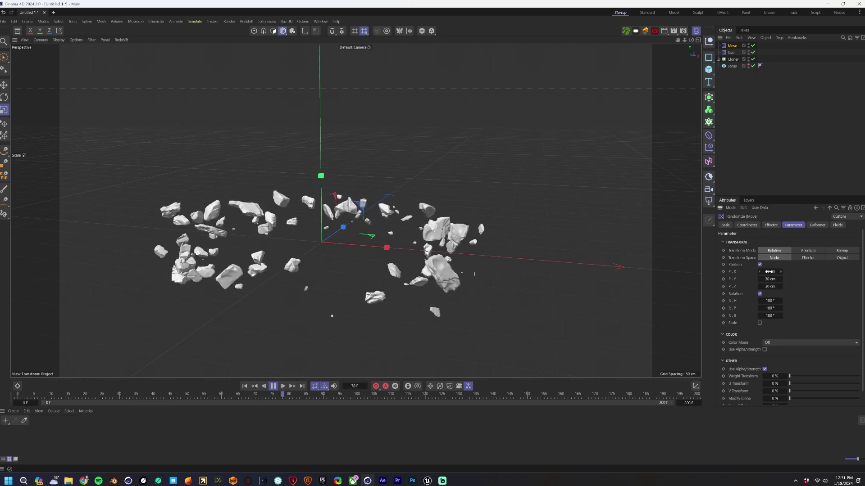
{"action": "mouse_move", "coordinate": [769, 279]}
{"action": "left_mouse_down"}
{"action": "mouse_move", "coordinate": [791, 286]}
{"action": "mouse_move", "coordinate": [757, 286]}
{"action": "left_mouse_up"}
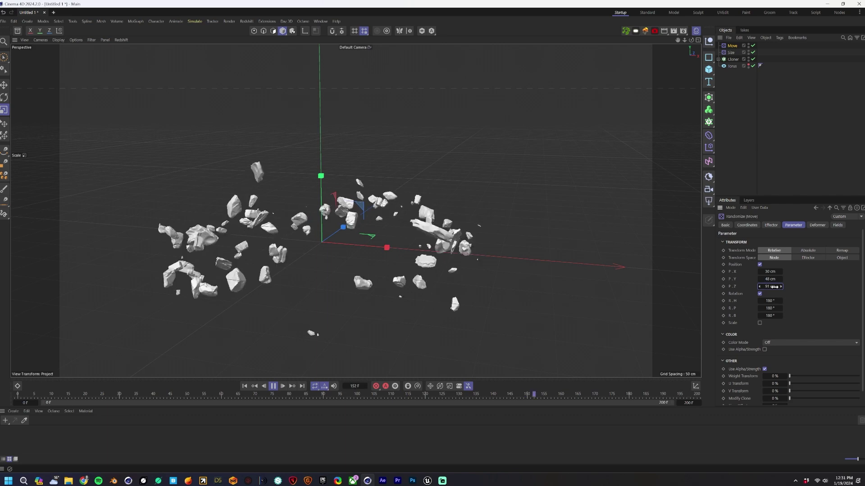
Step: Enable position on the Size effector and set it to 10 cm in X, 57 cm in Y and 58 cm in Z
{"action": "left_click", "coordinate": [731, 52]}
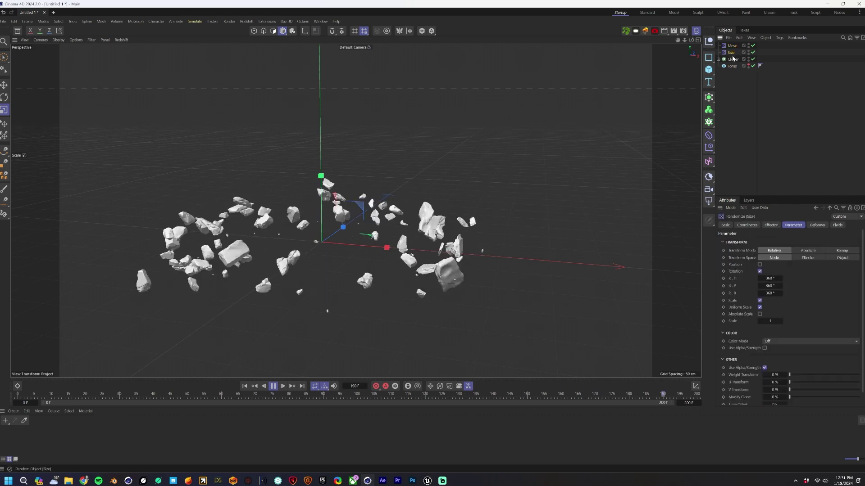
{"action": "left_click", "coordinate": [760, 264]}
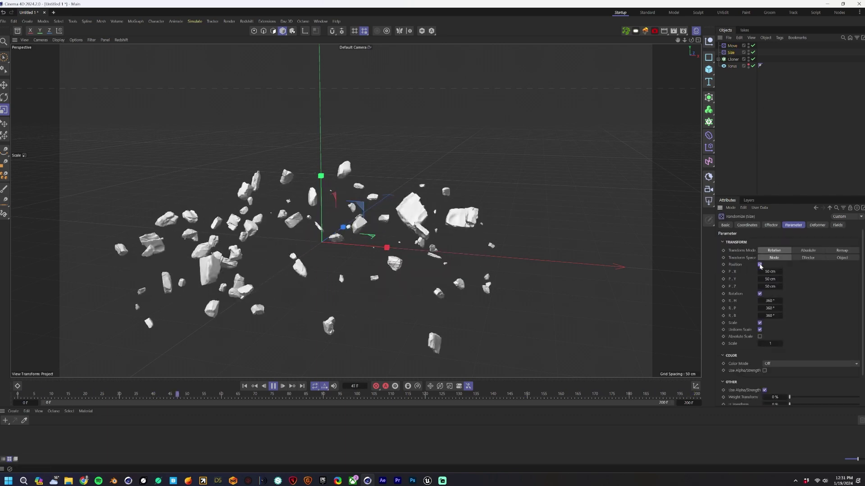
{"action": "mouse_move", "coordinate": [356, 210]}
{"action": "left_mouse_down", "text": "alt"}
{"action": "mouse_move", "coordinate": [380, 285]}
{"action": "mouse_move", "coordinate": [355, 210]}
{"action": "left_mouse_up", "text": "alt"}
{"action": "left_click", "coordinate": [772, 271]}
{"action": "type", "text": "10"}
{"action": "key", "text": "Tab"}
{"action": "type", "text": "10"}
{"action": "key", "text": "Return"}
{"action": "left_click_drag", "start_coordinate": [406, 274], "coordinate": [401, 209], "text": "alt"}
{"action": "left_click_drag", "start_coordinate": [780, 287], "coordinate": [792, 280]}
{"action": "mouse_move", "coordinate": [401, 243]}
{"action": "left_mouse_down", "text": "alt"}
{"action": "mouse_move", "coordinate": [413, 270]}
{"action": "mouse_move", "coordinate": [430, 275]}
{"action": "mouse_move", "coordinate": [418, 278]}
{"action": "mouse_move", "coordinate": [443, 277]}
{"action": "mouse_move", "coordinate": [460, 227]}
{"action": "left_mouse_up", "text": "alt"}
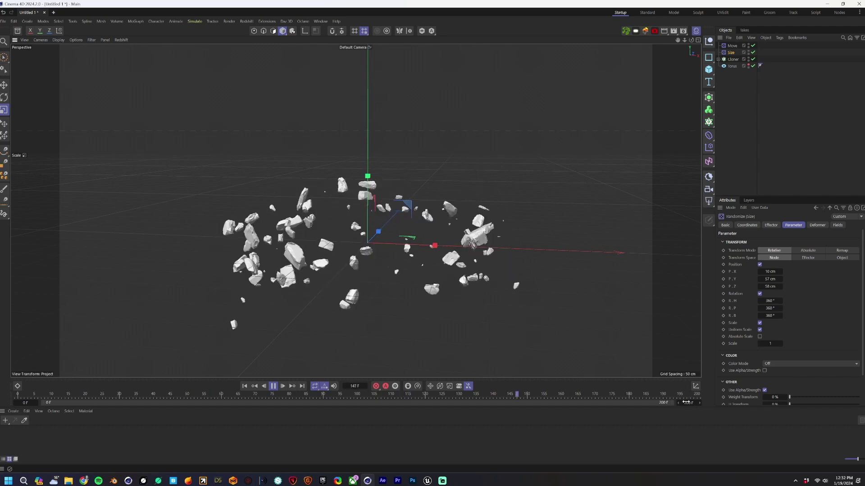
Step: Set the Move effector's noise animation speed to 60% and stop the playback
{"action": "left_click", "coordinate": [732, 46]}
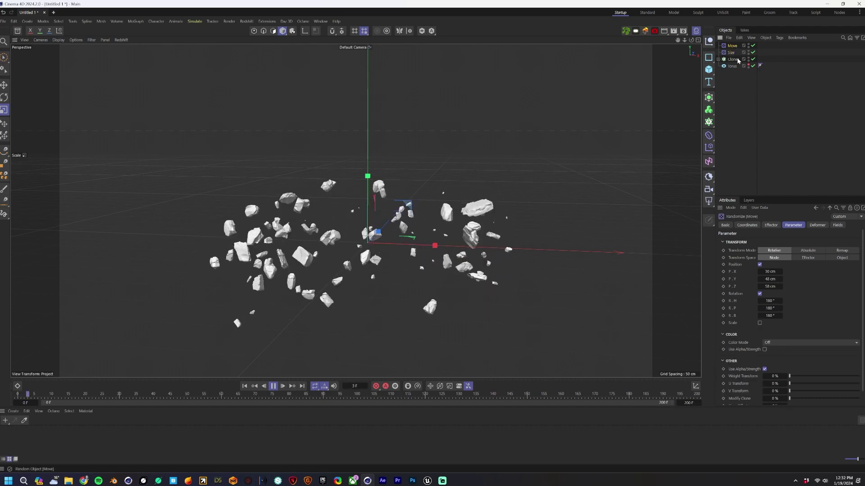
{"action": "left_click", "coordinate": [770, 225]}
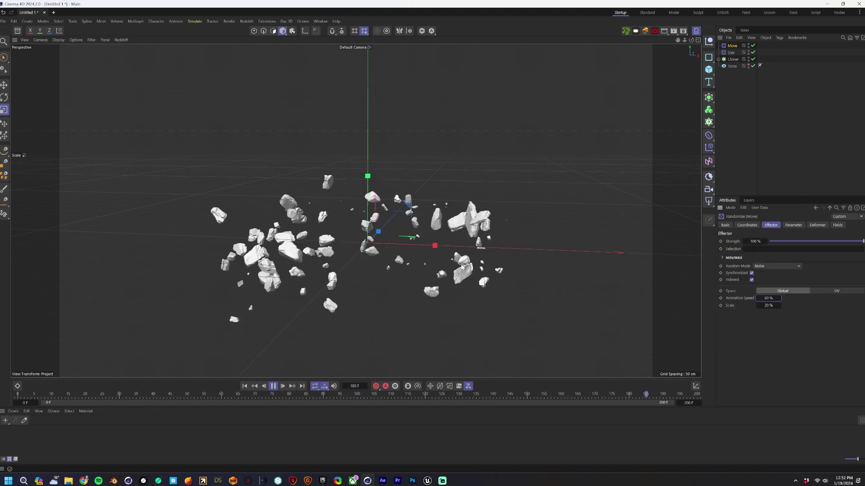
{"action": "mouse_move", "coordinate": [428, 229]}
{"action": "left_mouse_down", "text": "alt"}
{"action": "mouse_move", "coordinate": [449, 240]}
{"action": "mouse_move", "coordinate": [428, 240]}
{"action": "left_mouse_up", "text": "alt"}
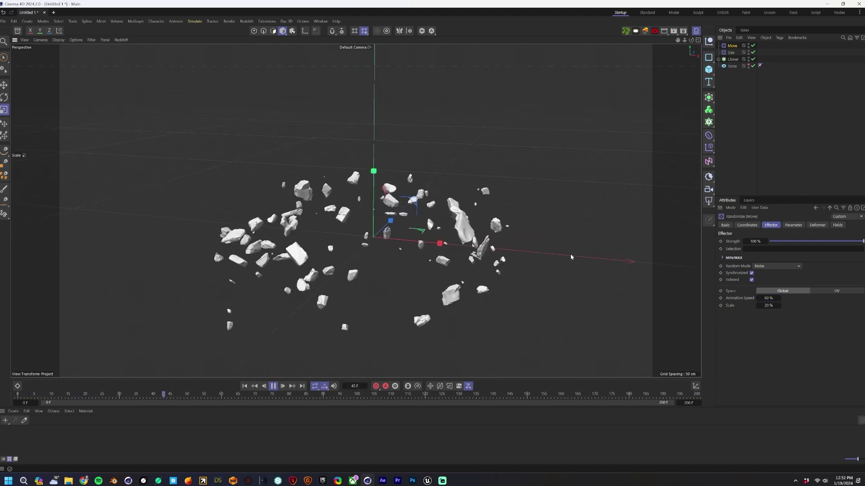
{"action": "left_click", "coordinate": [273, 386]}
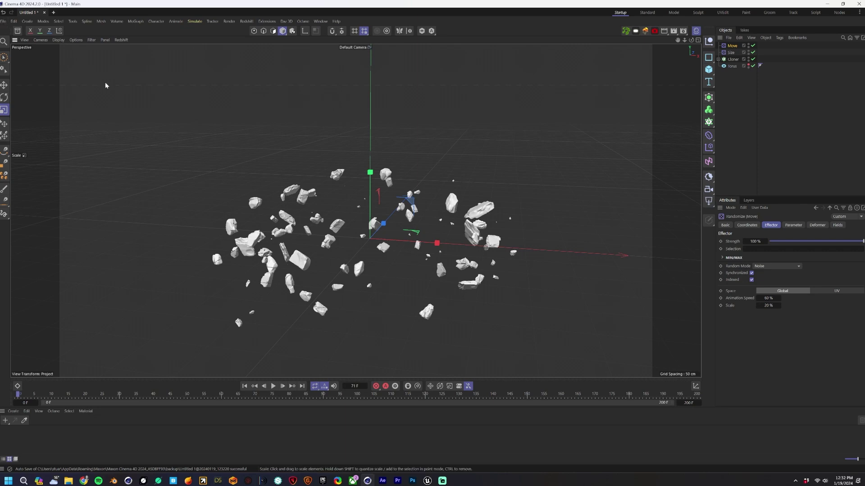
Step: Save the project under the file name Rocks in the Tutorials/Rocks folder
{"action": "left_click", "coordinate": [4, 21]}
{"action": "left_click", "coordinate": [30, 116]}
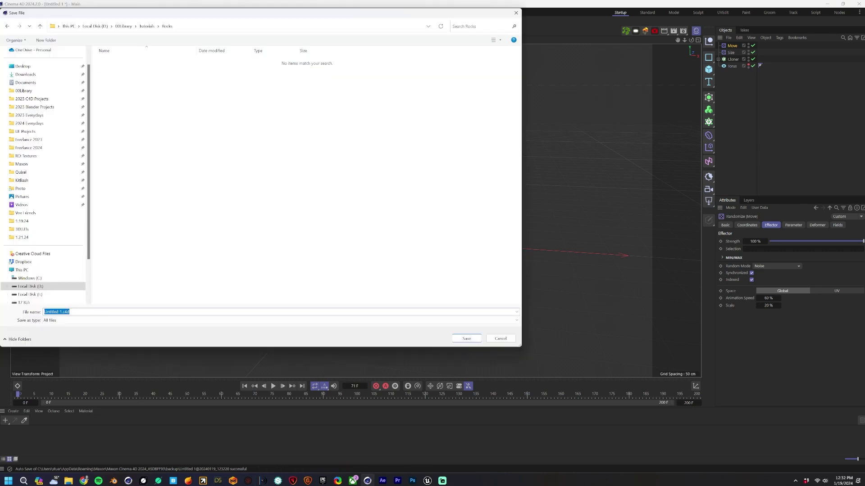
{"action": "type", "text": "Rocks"}
{"action": "key", "text": "Return"}
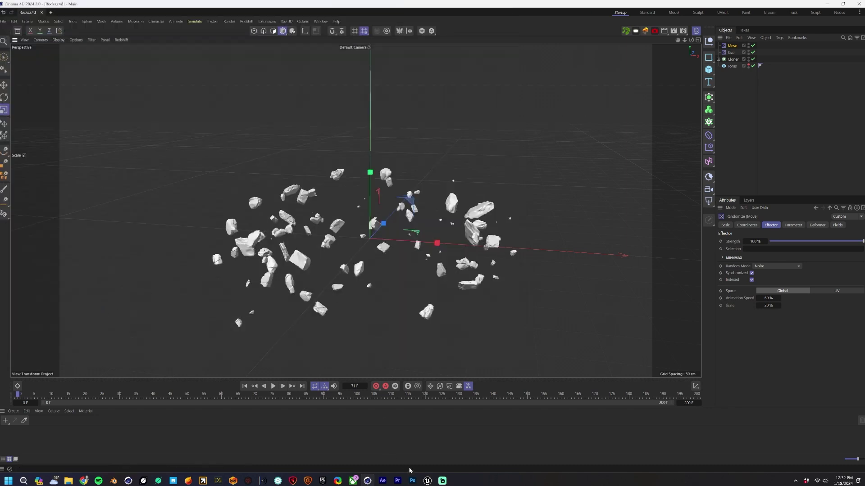
Step: Switch to Unreal Engine, set the Content Browser thumbnails to Small and make the browser area slightly taller
{"action": "mouse_move", "coordinate": [429, 481]}
{"action": "left_click", "coordinate": [449, 460]}
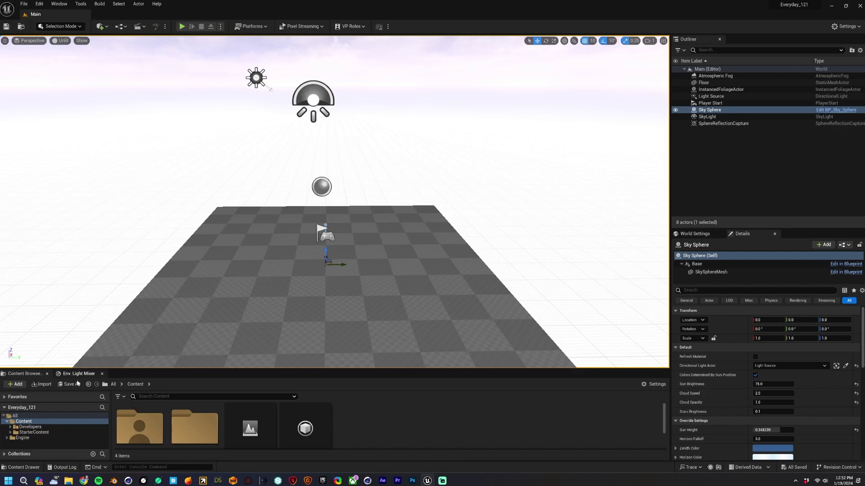
{"action": "left_click", "coordinate": [650, 386]}
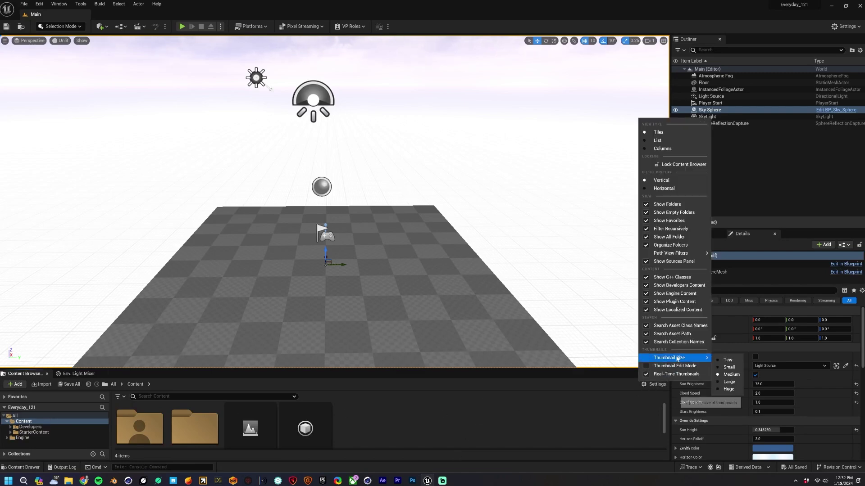
{"action": "left_click", "coordinate": [729, 368]}
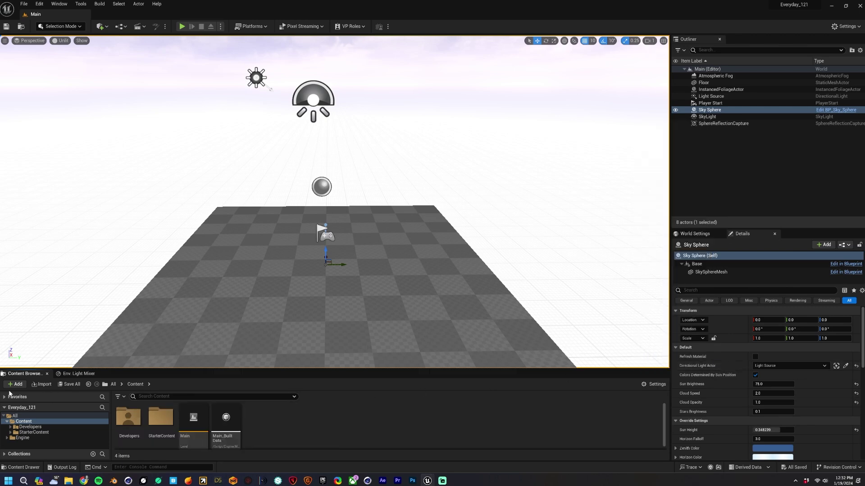
{"action": "left_click_drag", "start_coordinate": [119, 369], "coordinate": [118, 358]}
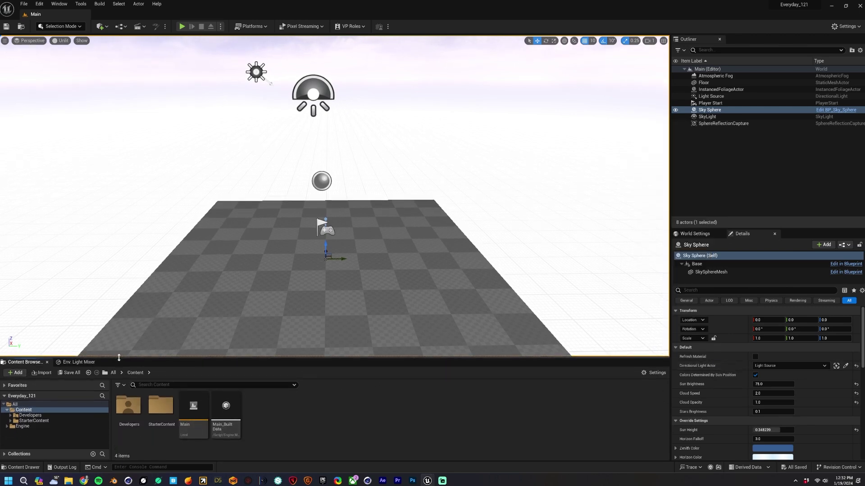
Step: Import Rocks.c4d through Datasmith into the Content folder with geometry, materials and animations included
{"action": "left_click", "coordinate": [101, 26]}
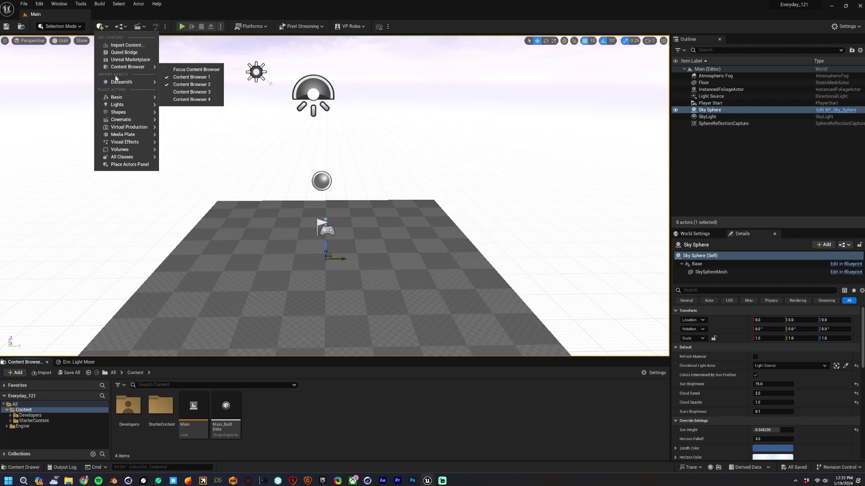
{"action": "left_click", "coordinate": [182, 92]}
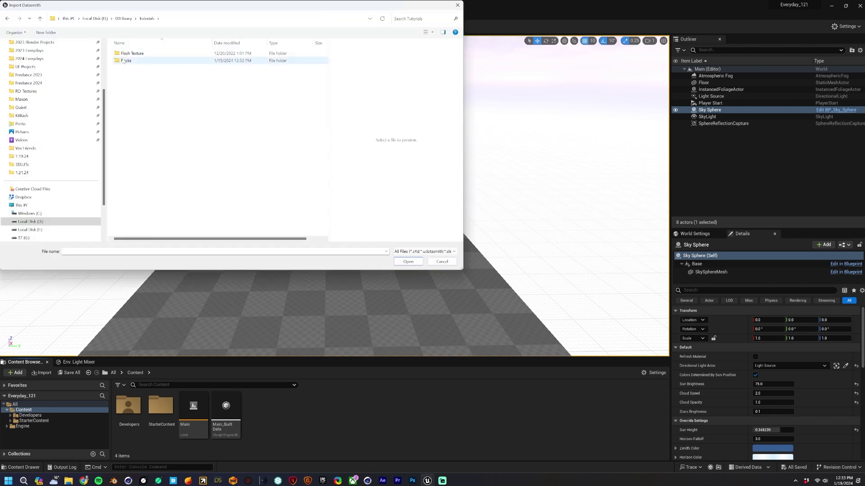
{"action": "left_click", "coordinate": [407, 262]}
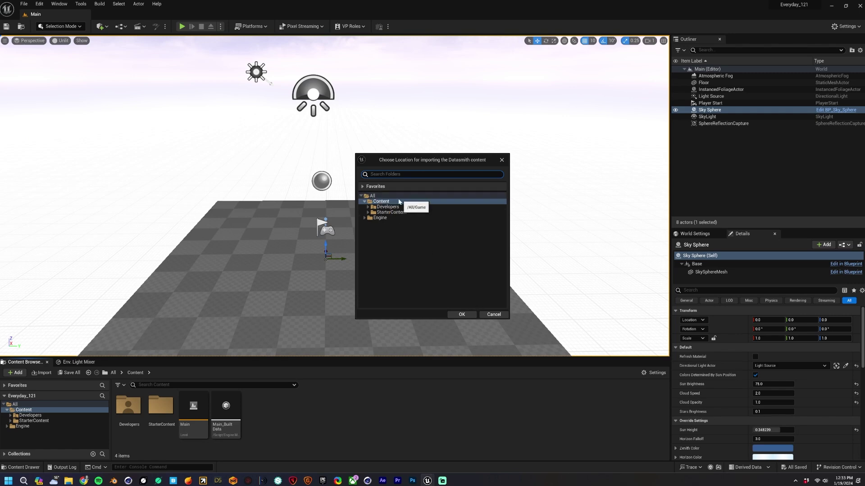
{"action": "left_click", "coordinate": [462, 315]}
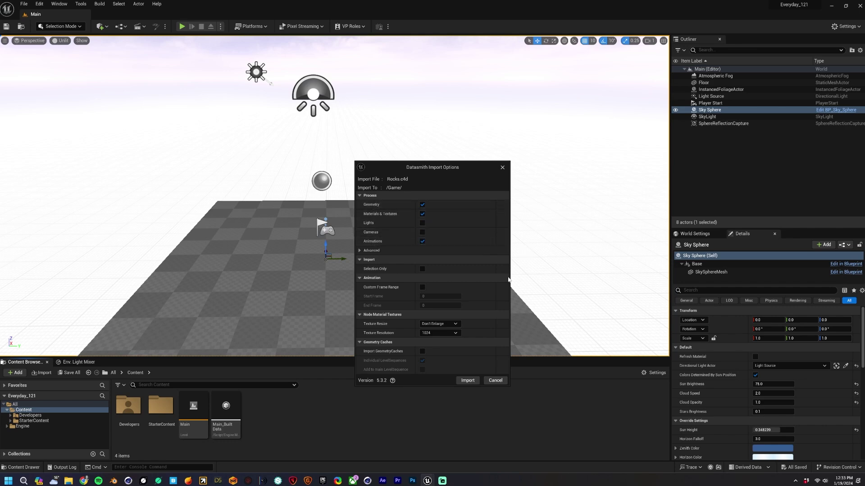
{"action": "left_click", "coordinate": [468, 381]}
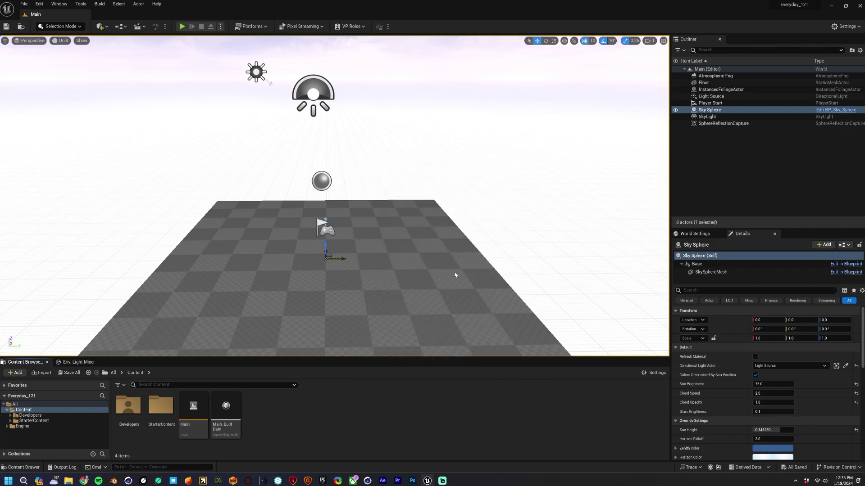
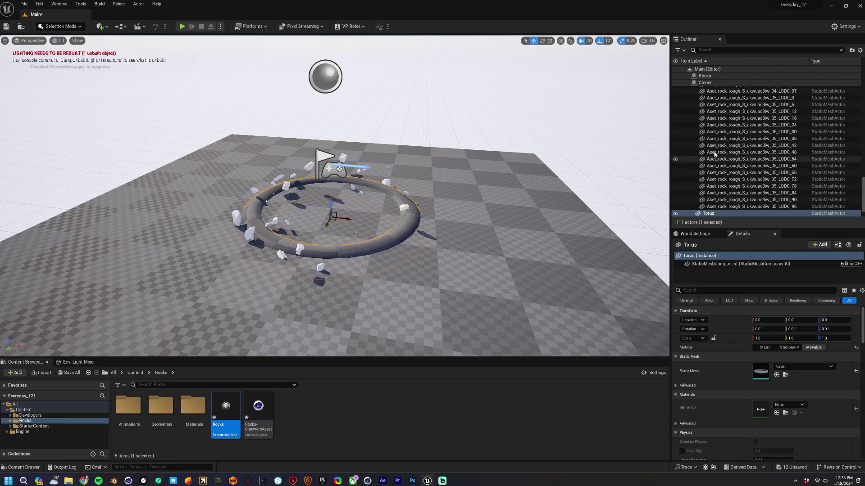
Step: Delete the imported Torus actor, accepting that its references are broken
{"action": "key", "text": "Delete"}
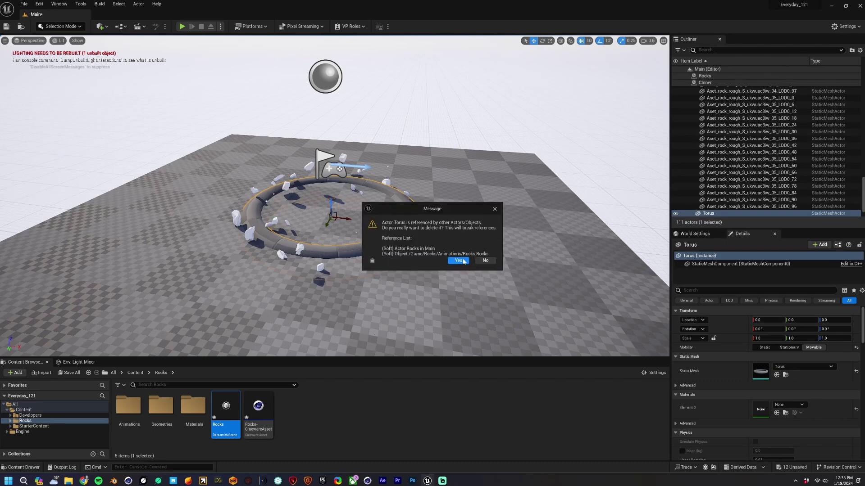
{"action": "left_click", "coordinate": [463, 260]}
Step: Collapse the Rocks hierarchy in the Outliner and reset the Floor's Z location to 0
{"action": "left_click", "coordinate": [468, 192]}
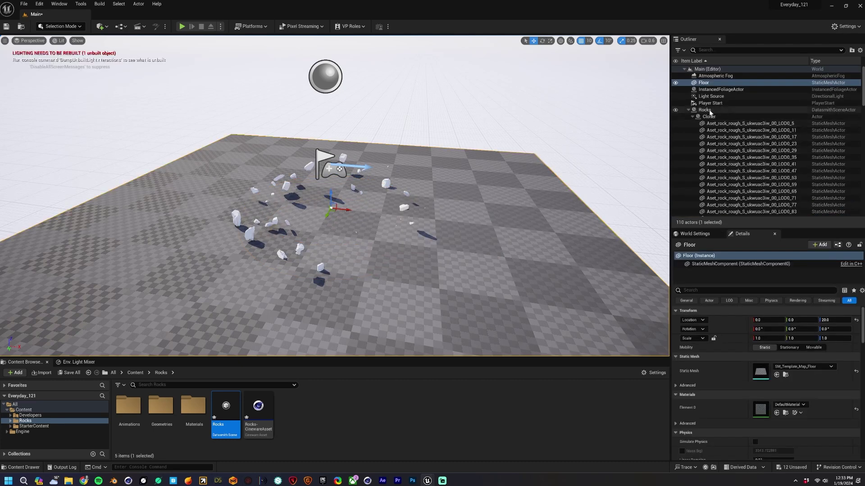
{"action": "left_click", "coordinate": [688, 110]}
{"action": "key", "text": "F2"}
{"action": "left_click", "coordinate": [856, 320]}
{"action": "right_click_drag", "start_coordinate": [488, 239], "coordinate": [460, 254]}
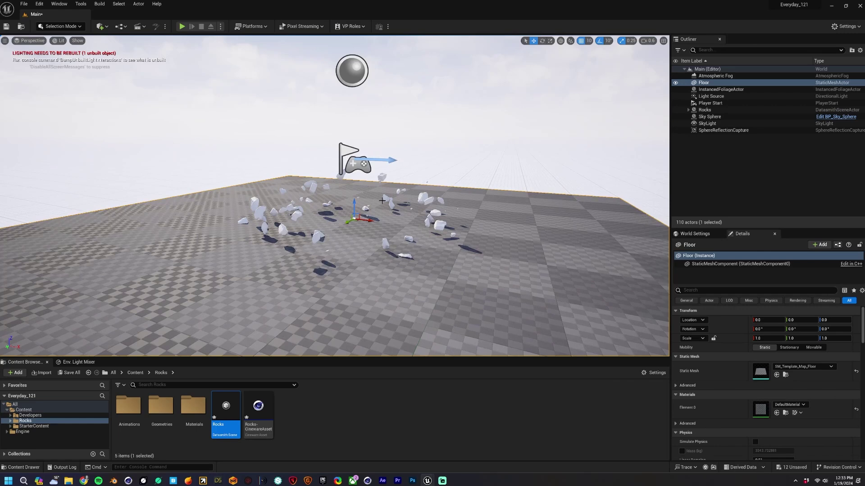
Step: Add a level sequence named RENDER in the Content folder, collapse the Rocks hierarchy and select the RENDER actor
{"action": "left_click", "coordinate": [143, 28]}
{"action": "left_click", "coordinate": [160, 47]}
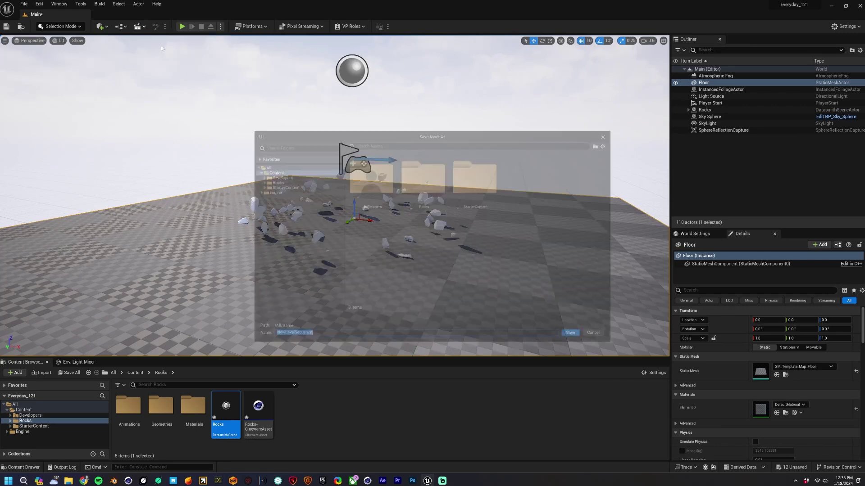
{"action": "type", "text": "RENDER"}
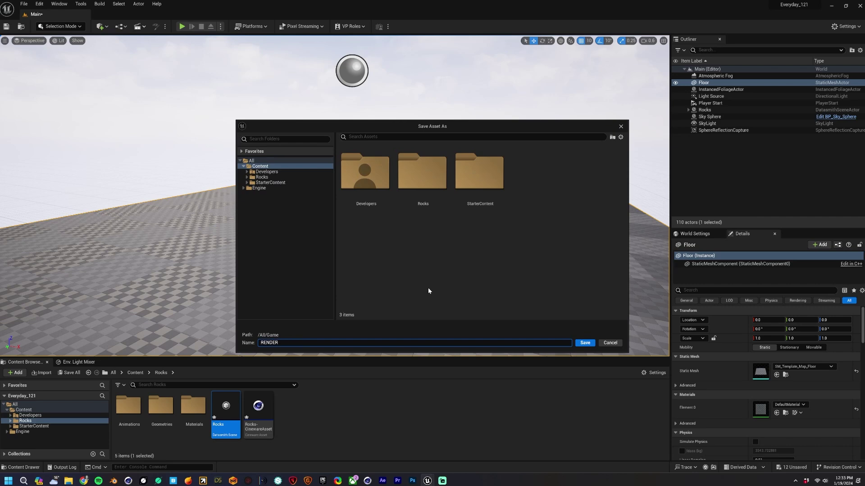
{"action": "key", "text": "Return"}
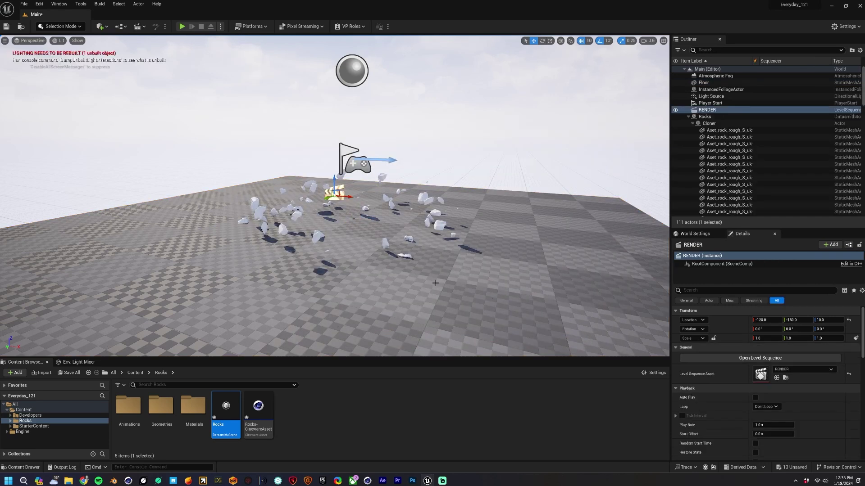
{"action": "left_click", "coordinate": [689, 116]}
{"action": "left_click", "coordinate": [706, 111]}
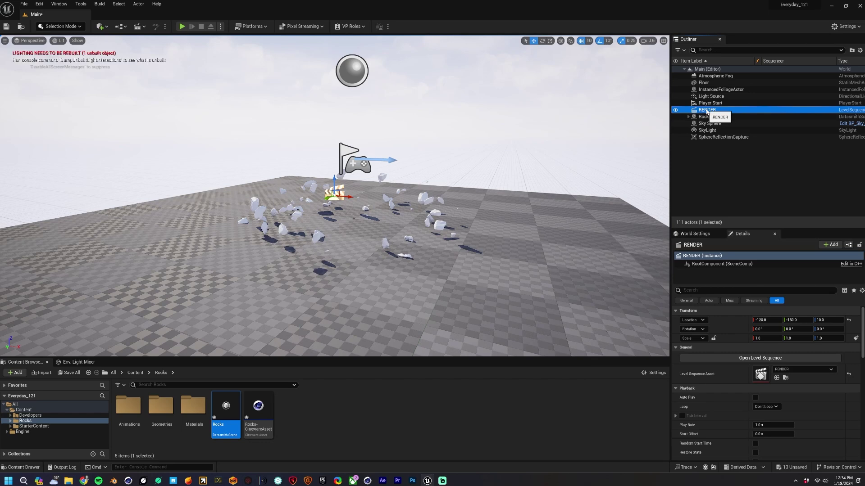
{"action": "key", "text": "Return"}
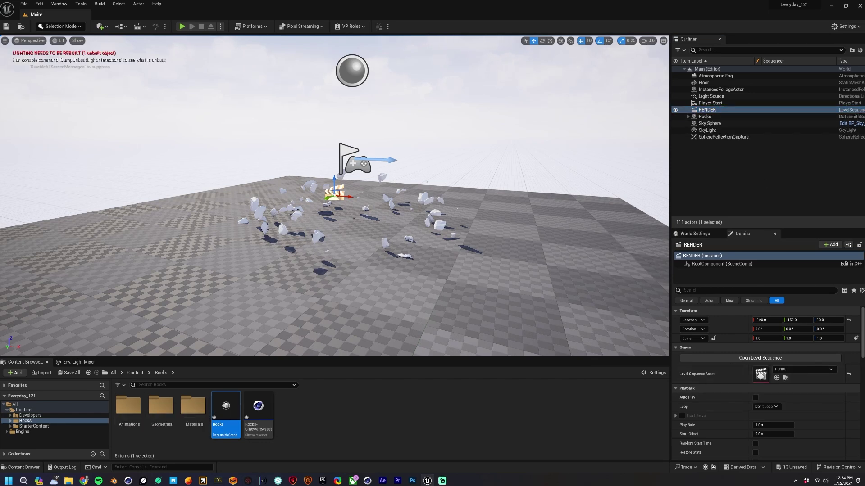
Step: Dock the Sequencer beside the viewport and narrow it to about a third of the main area
{"action": "left_click_drag", "start_coordinate": [0, 63], "coordinate": [334, 61]}
{"action": "left_click_drag", "start_coordinate": [239, 53], "coordinate": [7, 88]}
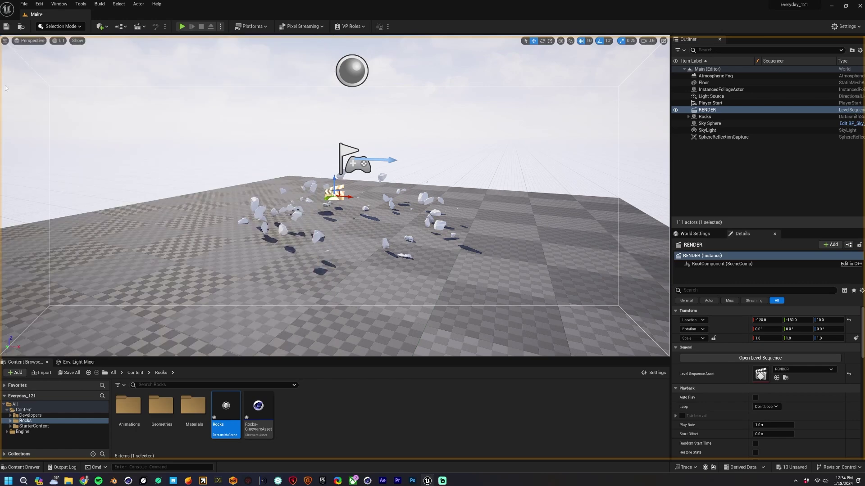
{"action": "left_click_drag", "start_coordinate": [333, 109], "coordinate": [217, 108]}
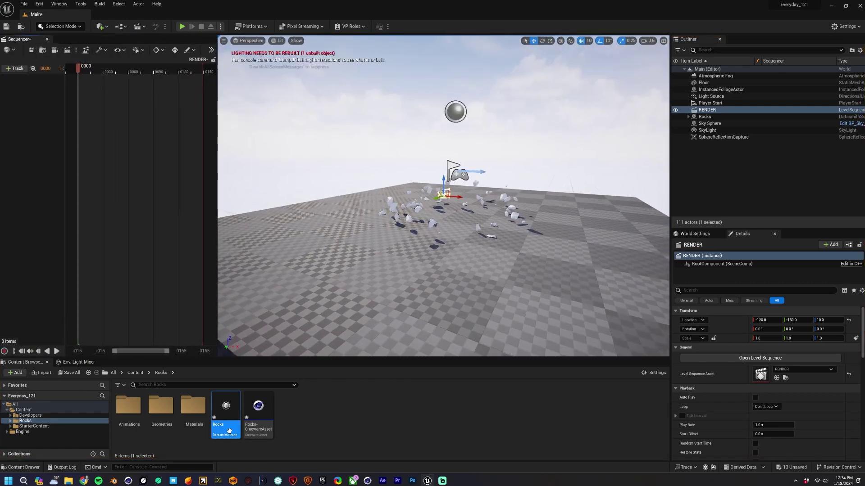
Step: Add the Rocks level sequence from the Rocks/Animations folder to RENDER as a subsequence and open it
{"action": "double_click", "coordinate": [128, 405]}
{"action": "left_click_drag", "start_coordinate": [129, 405], "coordinate": [27, 144]}
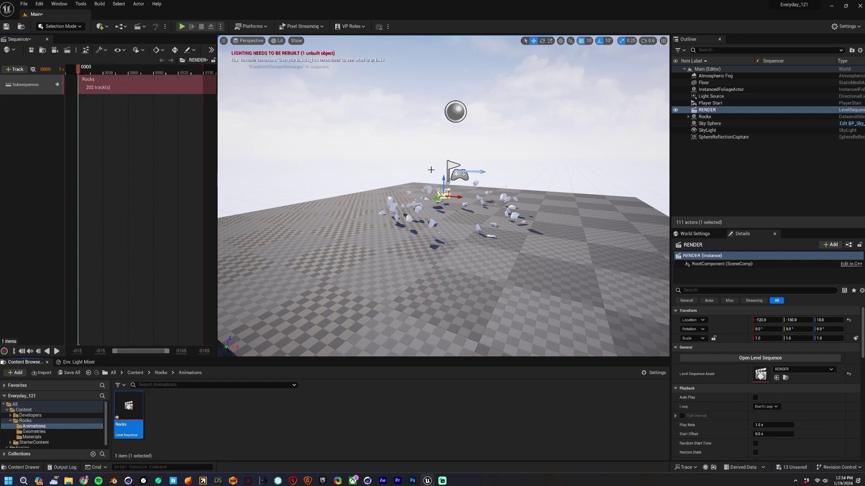
{"action": "double_click", "coordinate": [99, 87]}
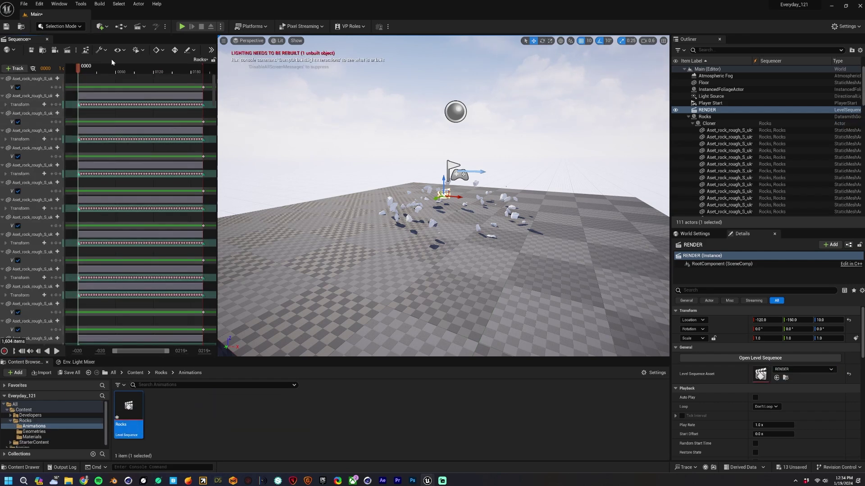
Step: Close the docked Sequencer
{"action": "left_click", "coordinate": [211, 50]}
{"action": "left_click", "coordinate": [211, 50]}
{"action": "left_click", "coordinate": [48, 39]}
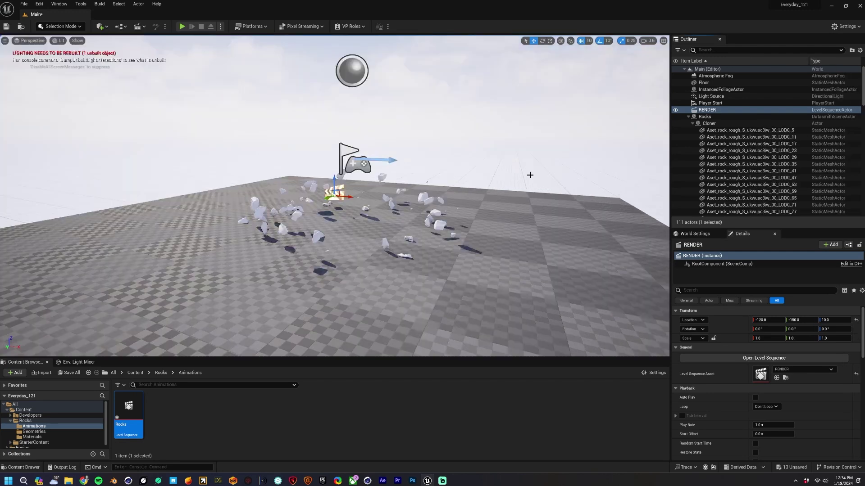
Step: Collapse the Rocks hierarchy, open the RENDER level sequence for editing and play back its rock animation
{"action": "left_click", "coordinate": [688, 117]}
{"action": "key", "text": "F2"}
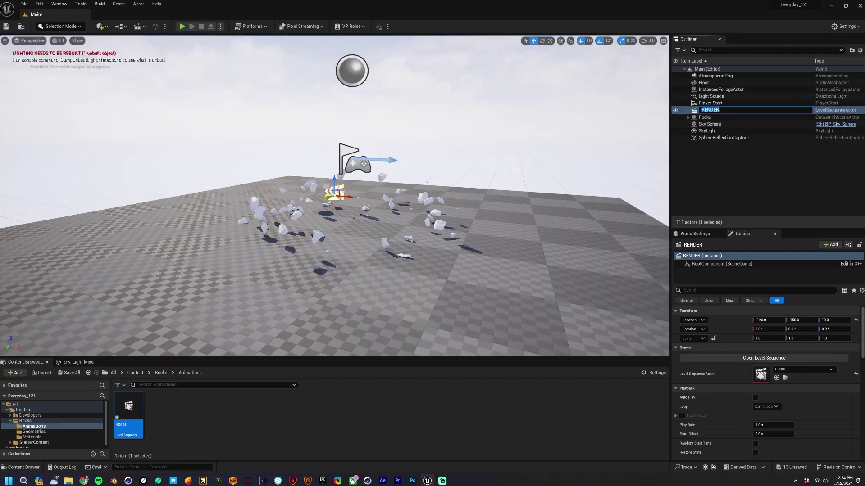
{"action": "left_click", "coordinate": [763, 357]}
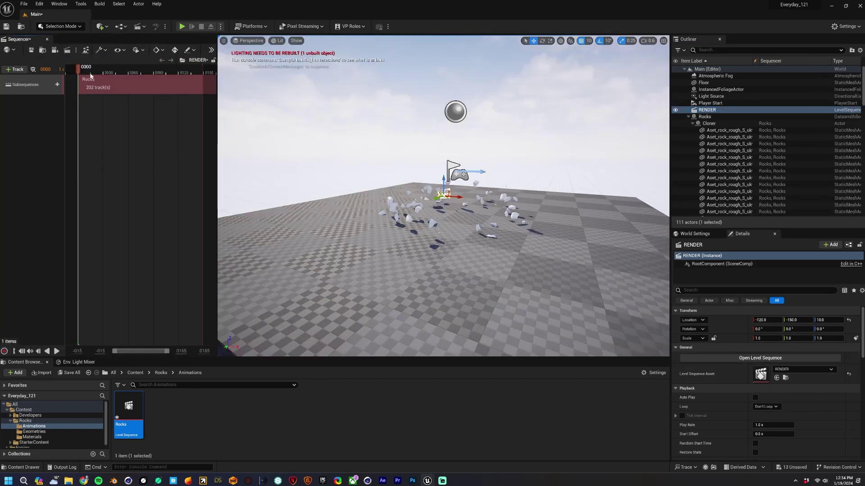
{"action": "key", "text": "space"}
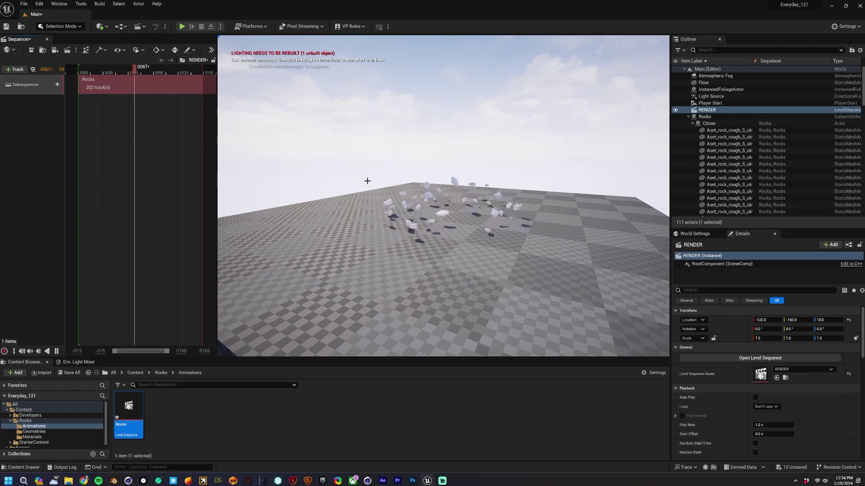
{"action": "left_click", "coordinate": [145, 92]}
{"action": "key", "text": "space"}
Step: Set the time scale of the Rocks subsequence section to 0.5
{"action": "right_click", "coordinate": [121, 83]}
{"action": "mouse_move", "coordinate": [158, 90]}
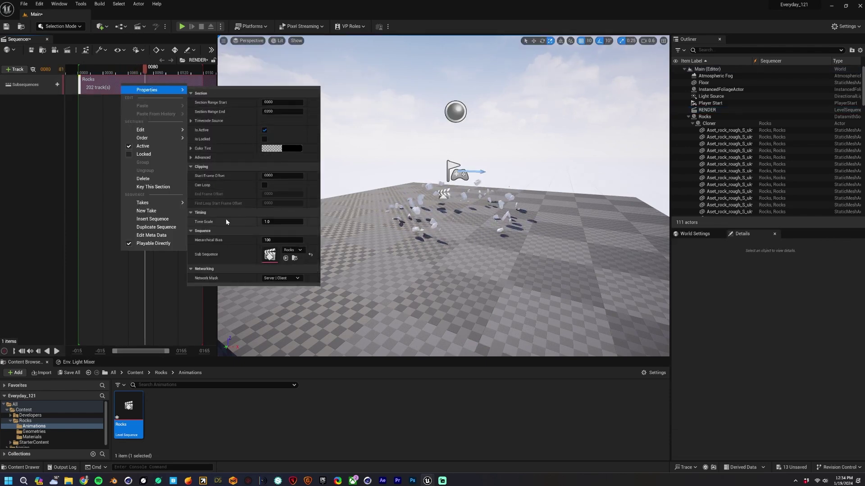
{"action": "left_click", "coordinate": [297, 221]}
{"action": "type", "text": ".5"}
{"action": "key", "text": "Return"}
{"action": "left_click", "coordinate": [303, 104]}
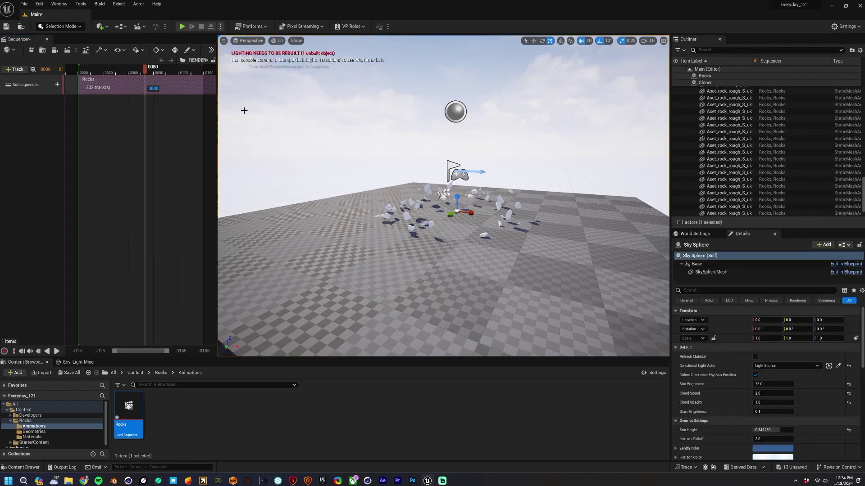
Step: Play back the slowed rock animation and check the rocks' motion from a closer viewpoint without editor icons
{"action": "left_click", "coordinate": [101, 71]}
{"action": "key", "text": "space"}
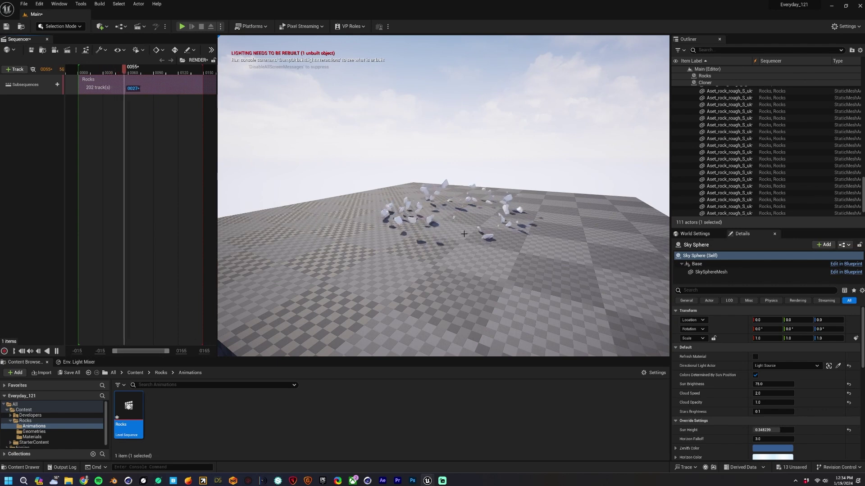
{"action": "key", "text": "space"}
{"action": "right_click_drag", "start_coordinate": [433, 200], "coordinate": [440, 224]}
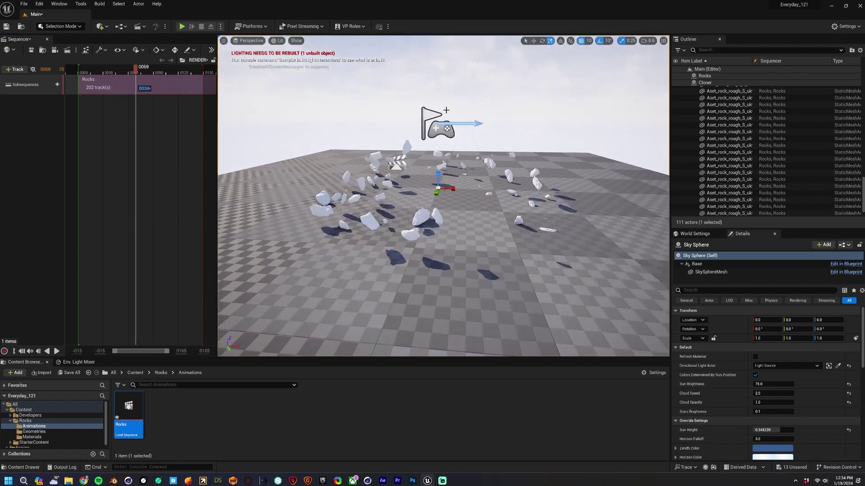
{"action": "key", "text": "g"}
{"action": "left_click", "coordinate": [127, 172]}
{"action": "key", "text": "space"}
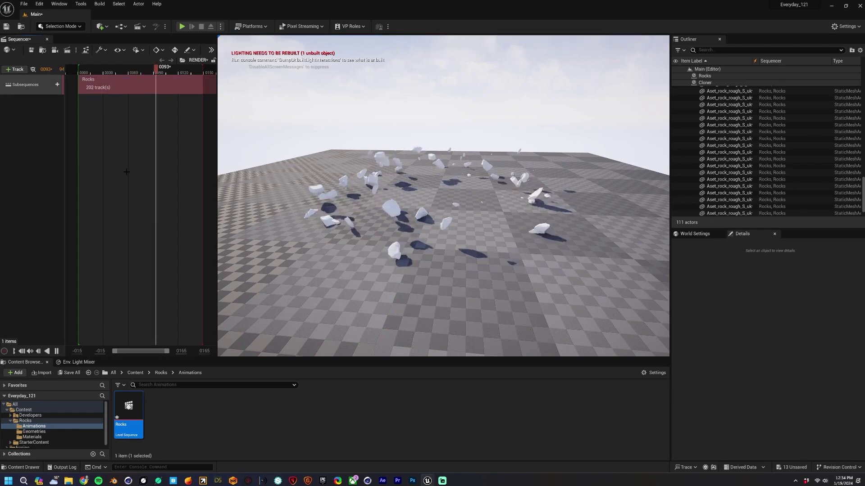
{"action": "key", "text": "space"}
{"action": "key", "text": "g"}
Step: Collapse the Rocks hierarchy and raise the whole Rocks actor higher above the floor
{"action": "left_click", "coordinate": [549, 203]}
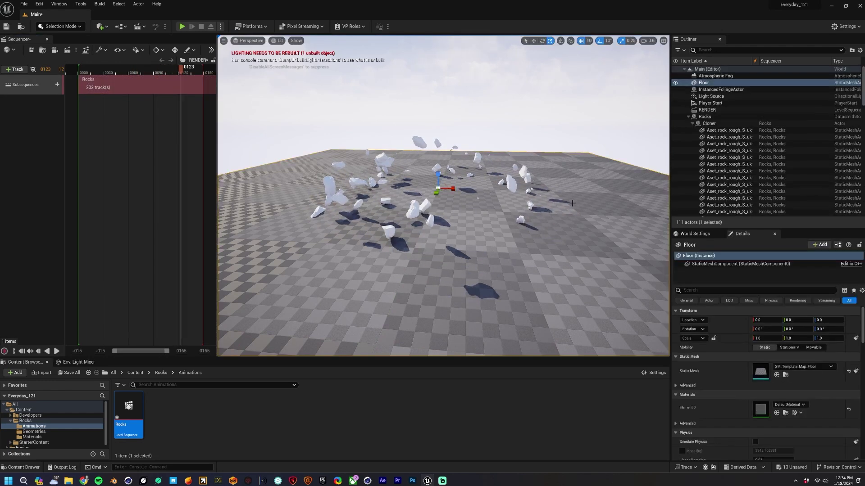
{"action": "left_click", "coordinate": [689, 117]}
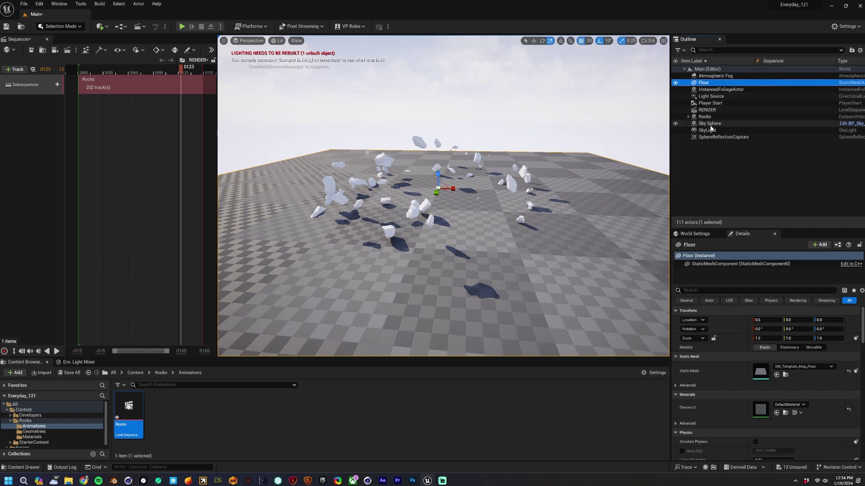
{"action": "left_click", "coordinate": [702, 117]}
{"action": "left_click_drag", "start_coordinate": [440, 175], "coordinate": [440, 100]}
{"action": "right_click_drag", "start_coordinate": [440, 100], "coordinate": [430, 124]}
Step: Delete the SphereReflectionCapture, SkyLight, Sky Sphere, Player Start, Light Source and Atmospheric Fog actors from the level
{"action": "left_click", "coordinate": [720, 137]}
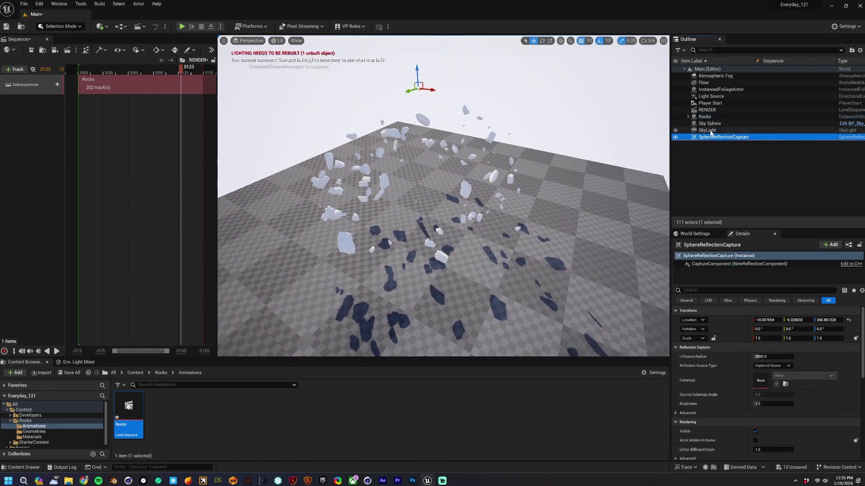
{"action": "left_click", "coordinate": [707, 130], "text": "ctrl"}
{"action": "left_click", "coordinate": [710, 123], "text": "ctrl"}
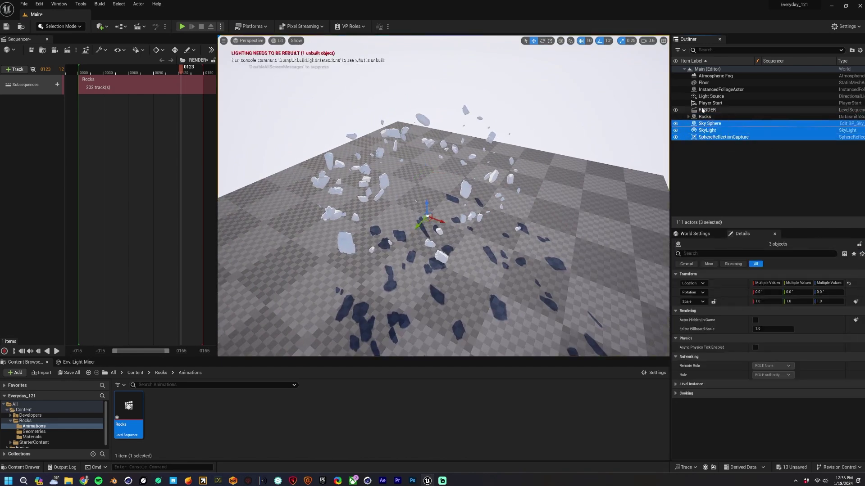
{"action": "left_click", "coordinate": [709, 103], "text": "ctrl"}
{"action": "left_click", "coordinate": [712, 97], "text": "ctrl"}
{"action": "left_click", "coordinate": [715, 76], "text": "ctrl"}
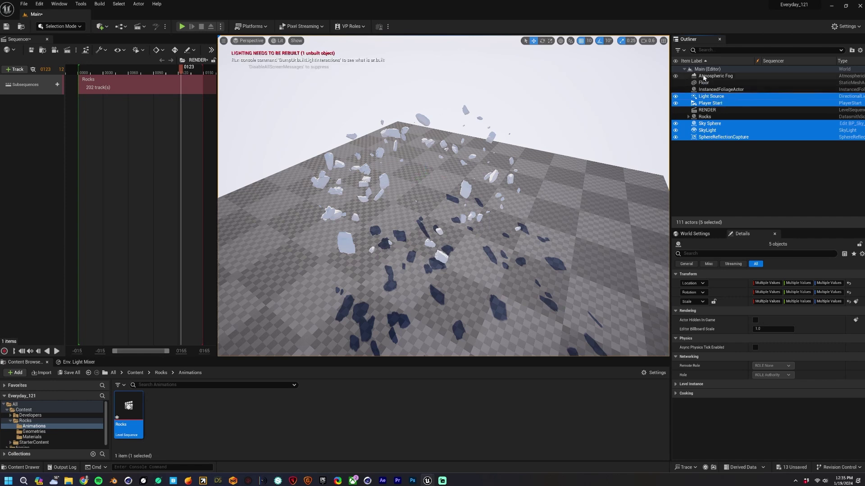
{"action": "key", "text": "Delete"}
{"action": "left_click", "coordinate": [404, 257]}
{"action": "left_click", "coordinate": [458, 258]}
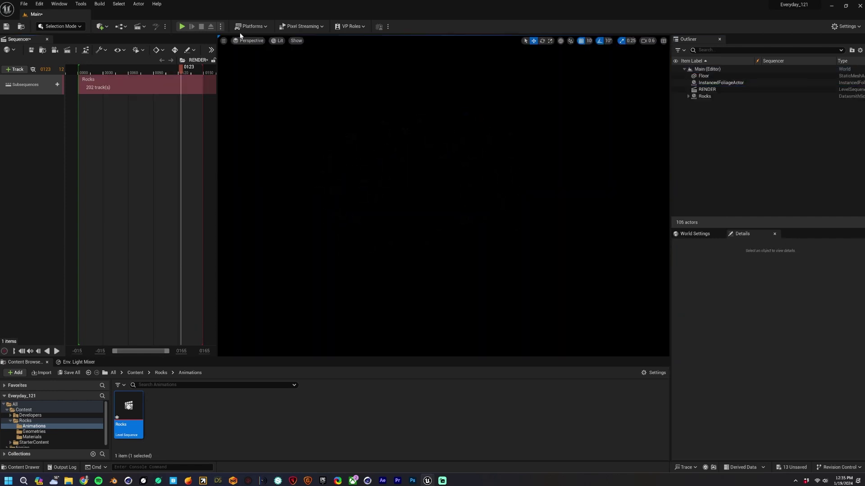
Step: Add a Rect Light to the level and reset its location to the origin
{"action": "left_click", "coordinate": [106, 30]}
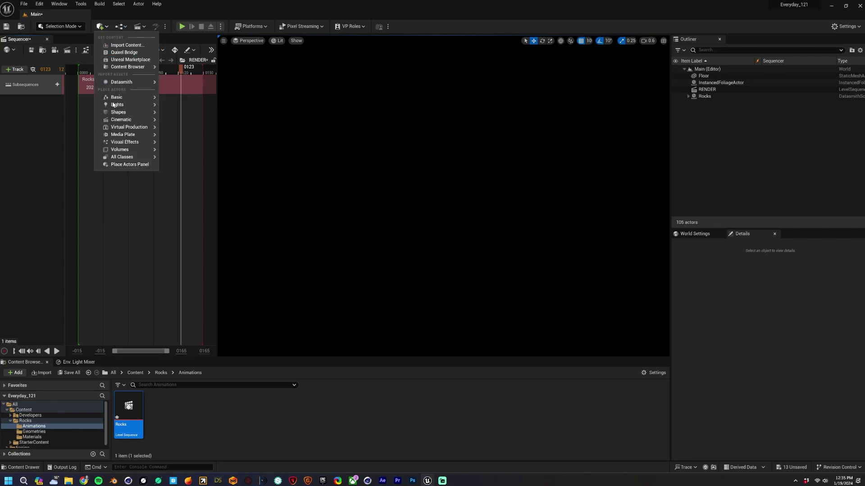
{"action": "mouse_move", "coordinate": [115, 107]}
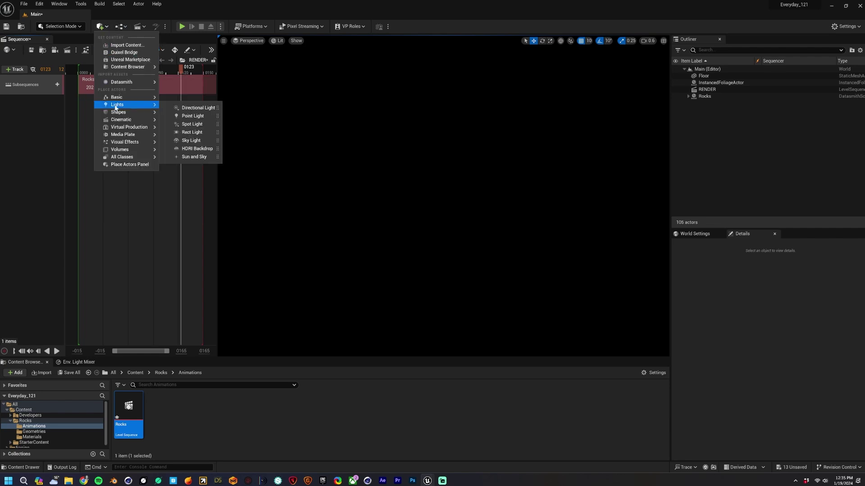
{"action": "left_click", "coordinate": [192, 132]}
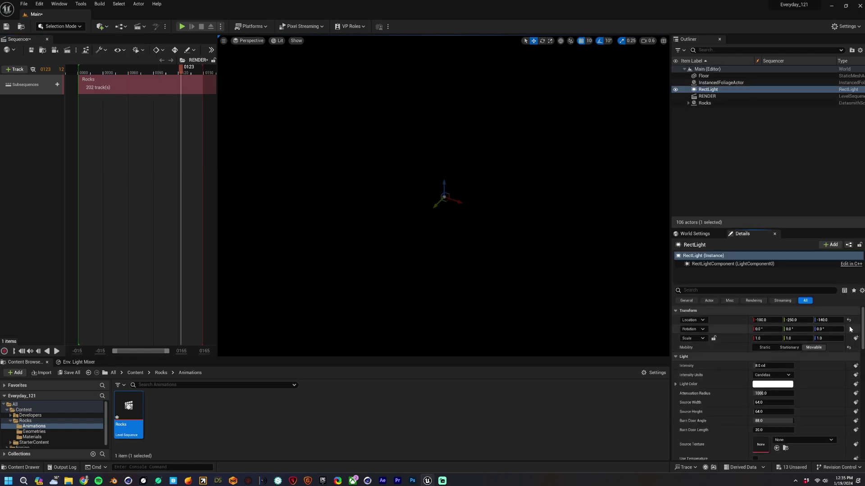
{"action": "left_click", "coordinate": [848, 320]}
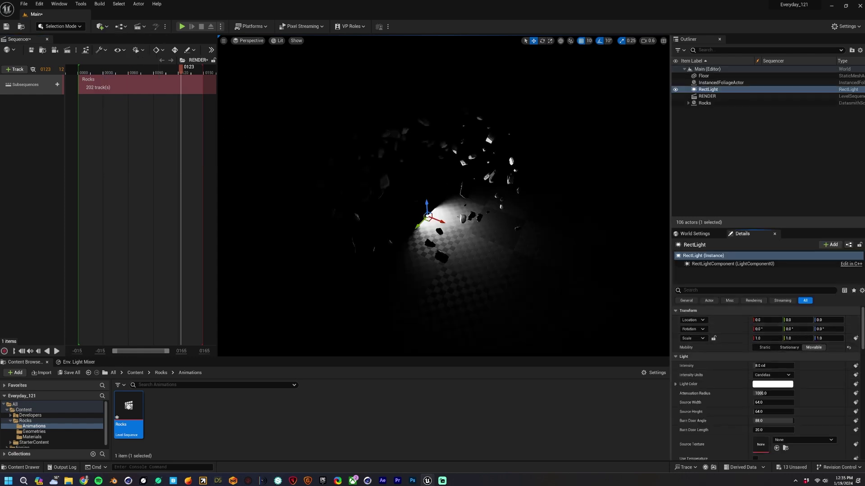
Step: Raise the rect light to a height of about 470 and rotate it about -90° to shine down on the rocks
{"action": "left_click_drag", "start_coordinate": [426, 200], "coordinate": [421, 84]}
{"action": "right_click_drag", "start_coordinate": [421, 85], "coordinate": [427, 51]}
{"action": "key", "text": "e"}
{"action": "left_click_drag", "start_coordinate": [427, 187], "coordinate": [406, 90]}
{"action": "key", "text": "w"}
{"action": "mouse_move", "coordinate": [518, 261]}
{"action": "right_mouse_down"}
{"action": "mouse_move", "coordinate": [518, 274]}
{"action": "mouse_move", "coordinate": [519, 266]}
{"action": "right_mouse_up"}
{"action": "left_click", "coordinate": [518, 262]}
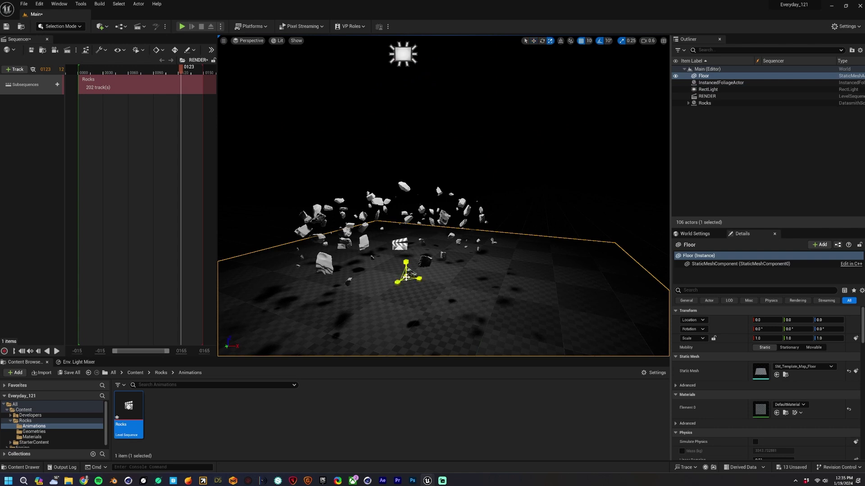
{"action": "left_click", "coordinate": [408, 148]}
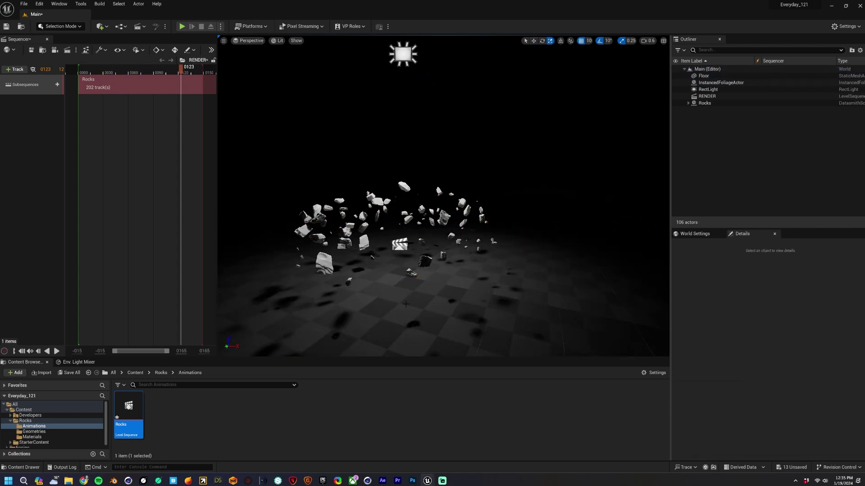
{"action": "key", "text": "a"}
{"action": "right_click_drag", "start_coordinate": [408, 149], "coordinate": [410, 157]}
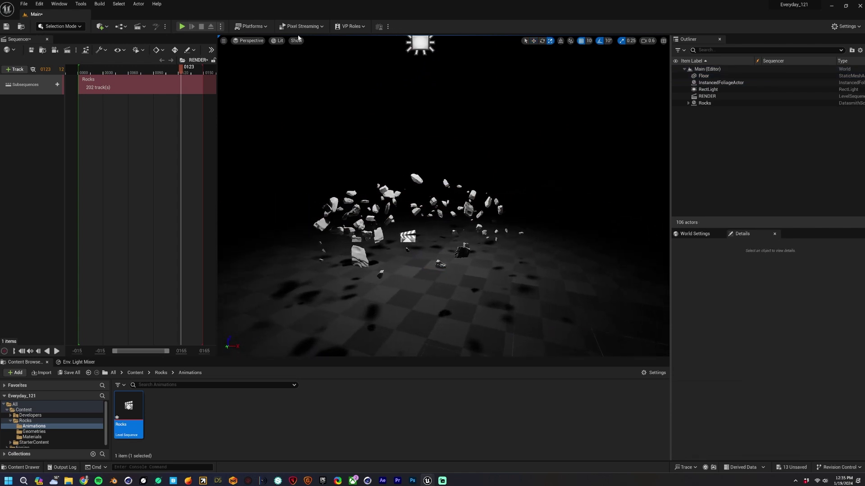
Step: Add an Exponential Height Fog actor and enable its Volumetric Fog option
{"action": "left_click", "coordinate": [101, 26]}
{"action": "mouse_move", "coordinate": [126, 135]}
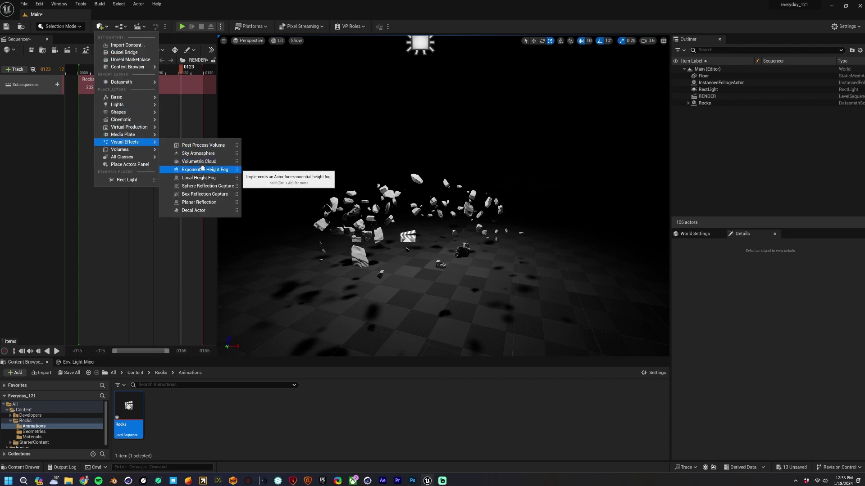
{"action": "left_click", "coordinate": [202, 170]}
{"action": "left_click_drag", "start_coordinate": [862, 340], "coordinate": [814, 383]}
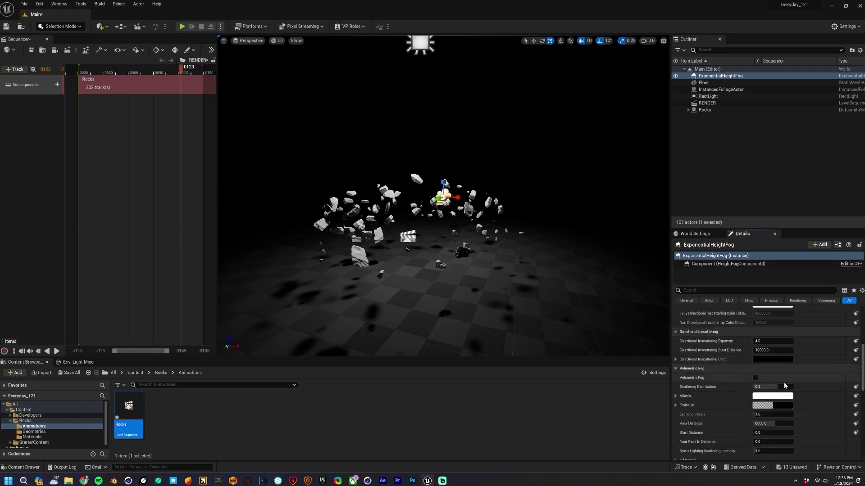
{"action": "left_click", "coordinate": [755, 378]}
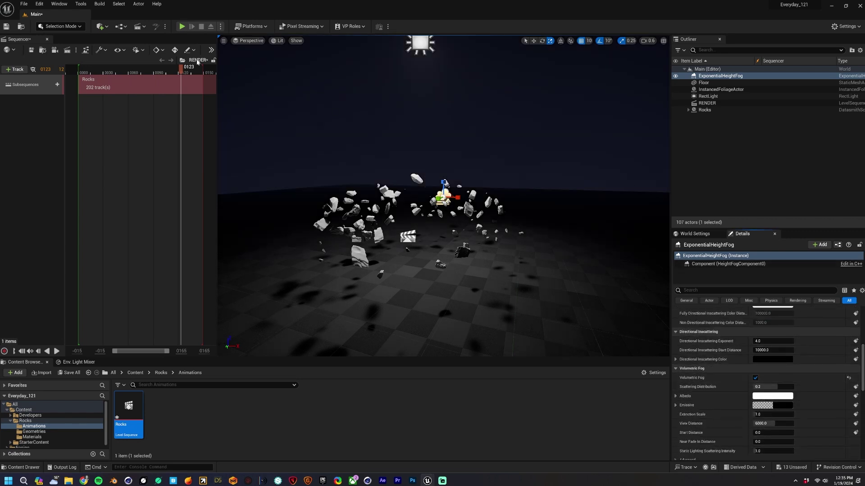
Step: Build the level's lighting and save all unsaved content
{"action": "left_click", "coordinate": [98, 3]}
{"action": "left_click", "coordinate": [121, 35]}
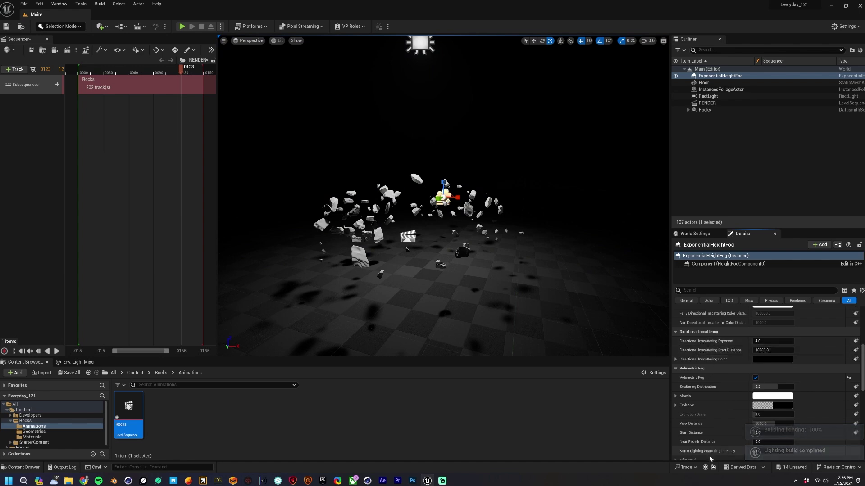
{"action": "left_click", "coordinate": [789, 468]}
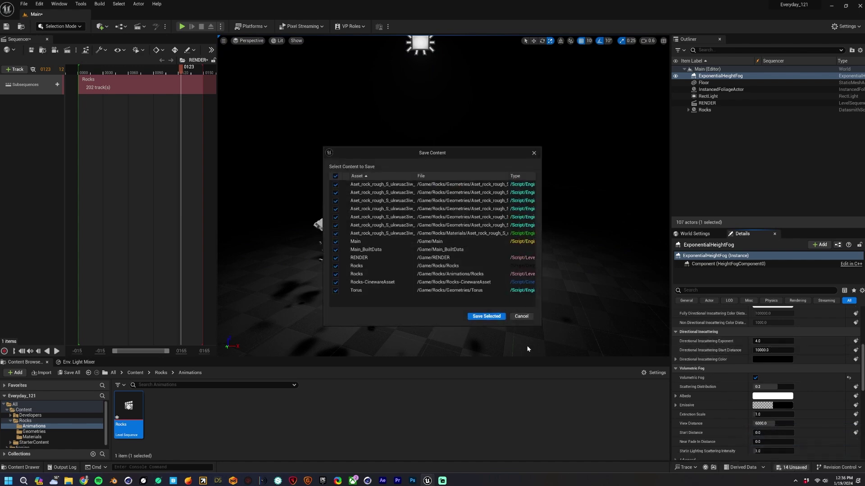
{"action": "left_click", "coordinate": [481, 319]}
Step: Move the playhead to frame 66 and set the Exponential Height Fog's fog density to 0.1
{"action": "left_click_drag", "start_coordinate": [155, 72], "coordinate": [133, 72]}
{"action": "left_click", "coordinate": [724, 77]}
{"action": "scroll", "coordinate": [777, 376], "scroll_direction": "up", "scroll_amount": 10}
{"action": "left_click", "coordinate": [774, 366]}
{"action": "type", "text": "0.1"}
{"action": "key", "text": "Return"}
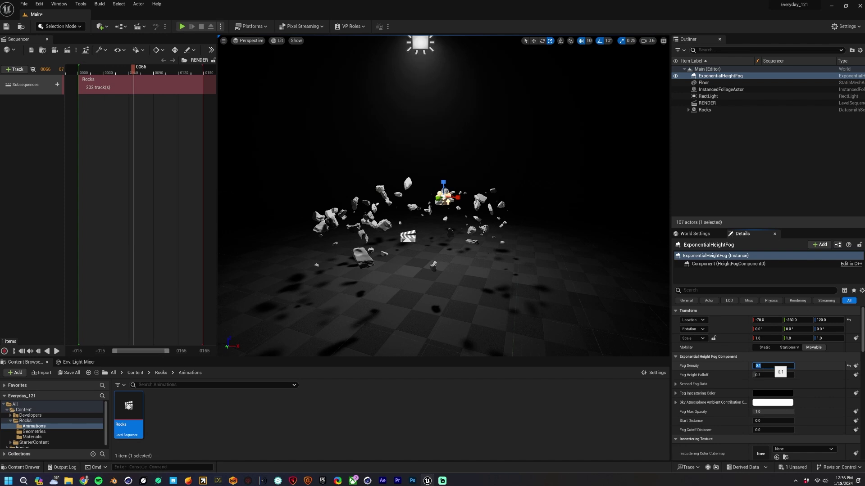
Step: Set the rect light's intensity to 15 cd and its volumetric scattering intensity to about 2.7
{"action": "left_click", "coordinate": [708, 96]}
{"action": "left_click", "coordinate": [774, 365]}
{"action": "type", "text": "15"}
{"action": "key", "text": "Return"}
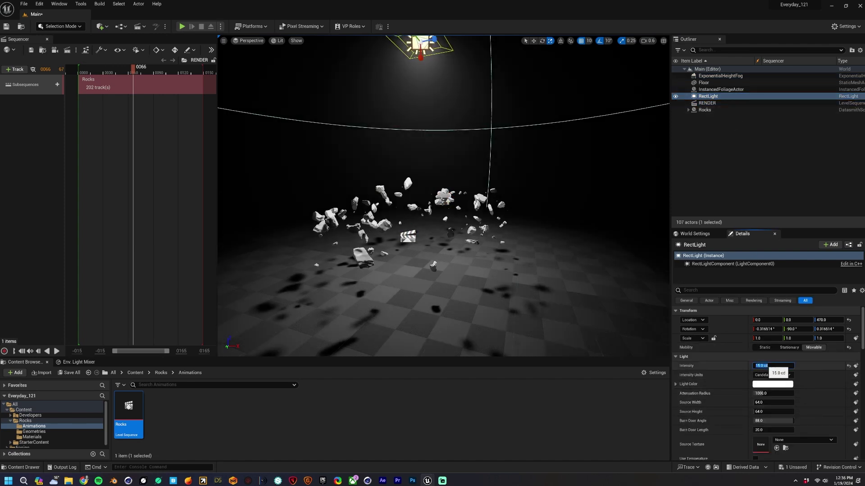
{"action": "scroll", "coordinate": [801, 380], "scroll_direction": "down", "scroll_amount": 5}
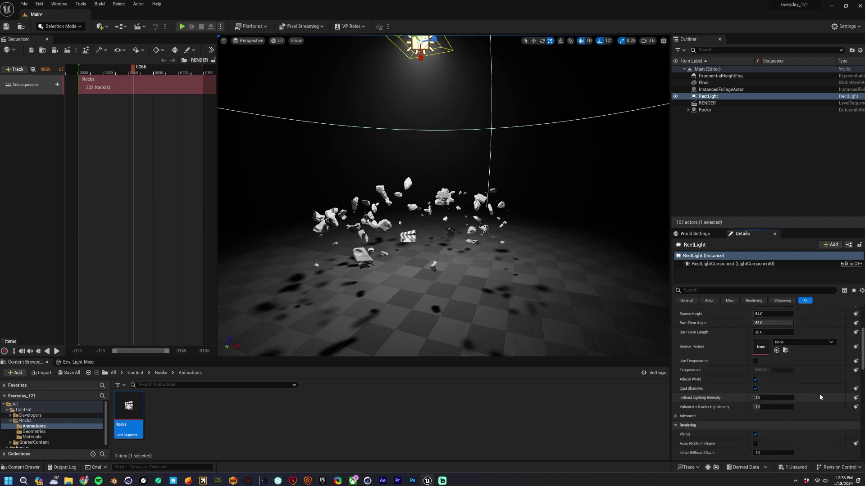
{"action": "left_click_drag", "start_coordinate": [761, 407], "coordinate": [779, 407]}
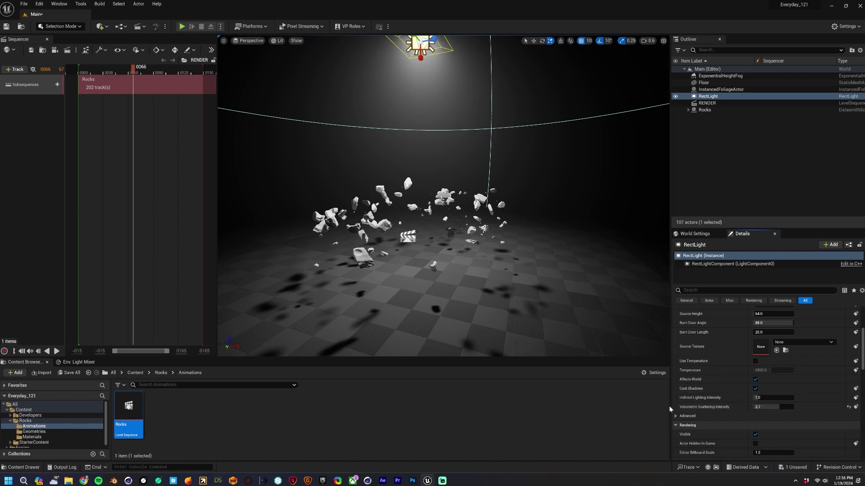
Step: Enable Cast Volumetric Shadow in the rect light's advanced settings, keeping the light selected
{"action": "left_click", "coordinate": [675, 417]}
{"action": "scroll", "coordinate": [704, 409], "scroll_direction": "down", "scroll_amount": 7}
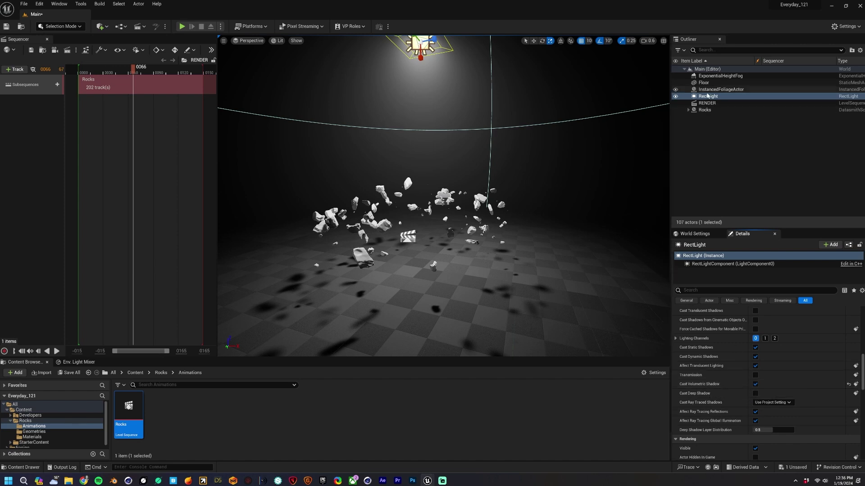
{"action": "left_click", "coordinate": [721, 89]}
{"action": "left_click", "coordinate": [705, 96]}
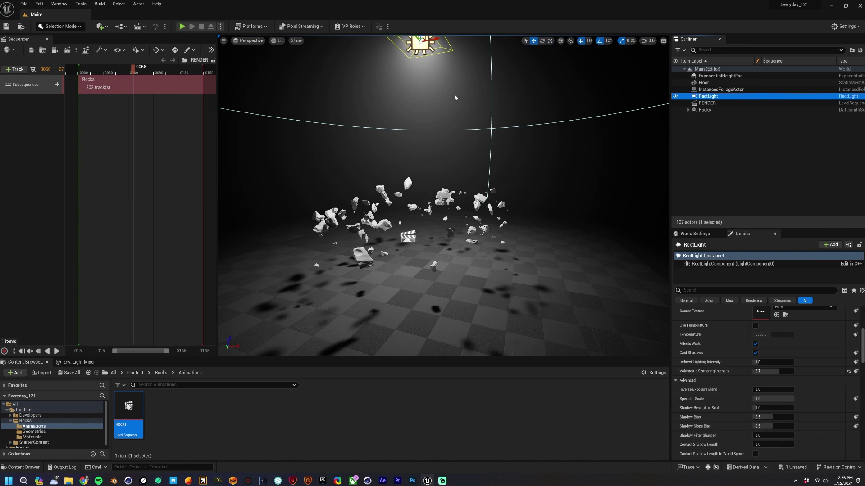
Step: Raise the Rocks actor so the rocks float closer beneath the rect light, and reselect the light
{"action": "right_click_drag", "start_coordinate": [474, 110], "coordinate": [467, 105]}
{"action": "mouse_move", "coordinate": [426, 72]}
{"action": "left_mouse_down"}
{"action": "mouse_move", "coordinate": [427, 152]}
{"action": "mouse_move", "coordinate": [427, 64]}
{"action": "left_mouse_up"}
{"action": "left_click", "coordinate": [702, 111]}
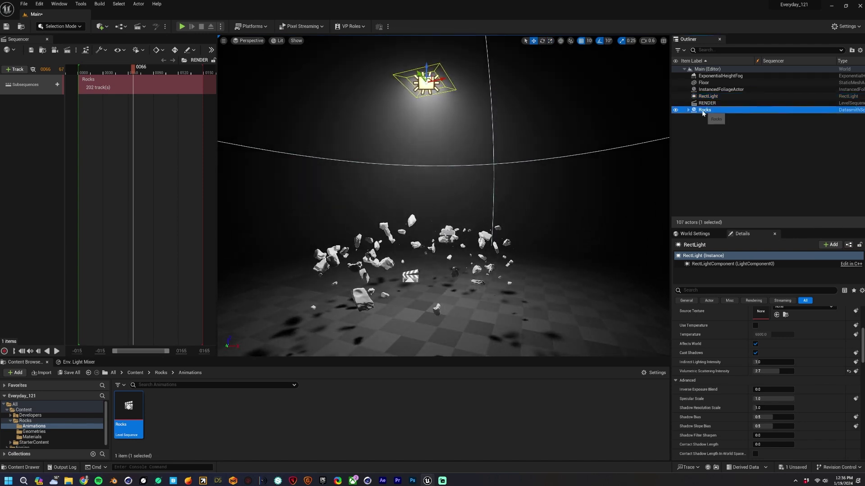
{"action": "left_click_drag", "start_coordinate": [426, 236], "coordinate": [425, 160]}
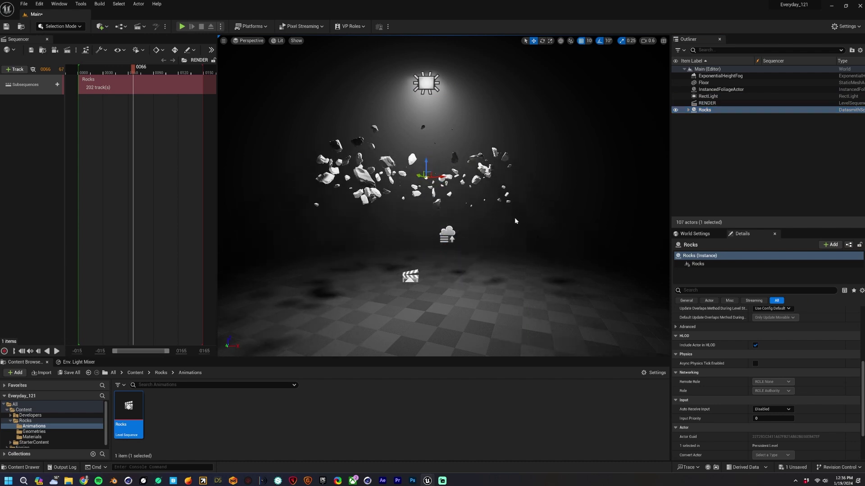
{"action": "left_click", "coordinate": [707, 96]}
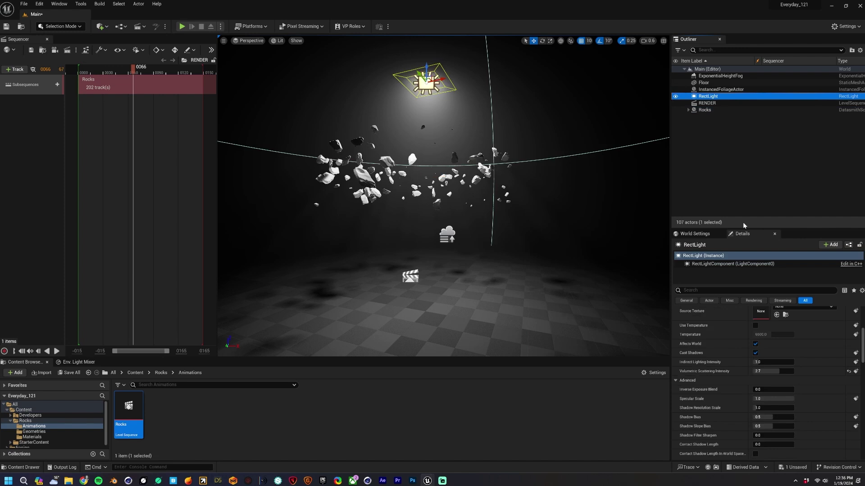
Step: Toggle the rect light's Cast Volumetric Shadow off and back on to compare the effect in the fog
{"action": "scroll", "coordinate": [722, 426], "scroll_direction": "down", "scroll_amount": 3}
{"action": "scroll", "coordinate": [722, 426], "scroll_direction": "down", "scroll_amount": 5}
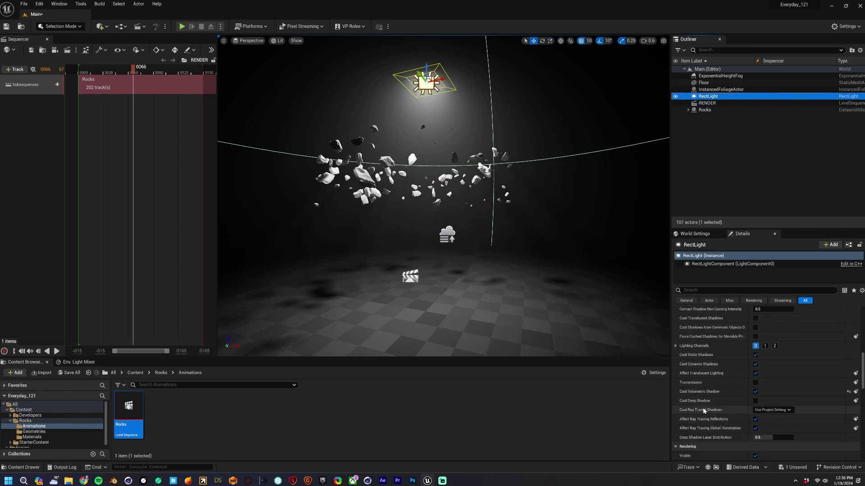
{"action": "left_click", "coordinate": [755, 392]}
{"action": "left_click", "coordinate": [755, 393]}
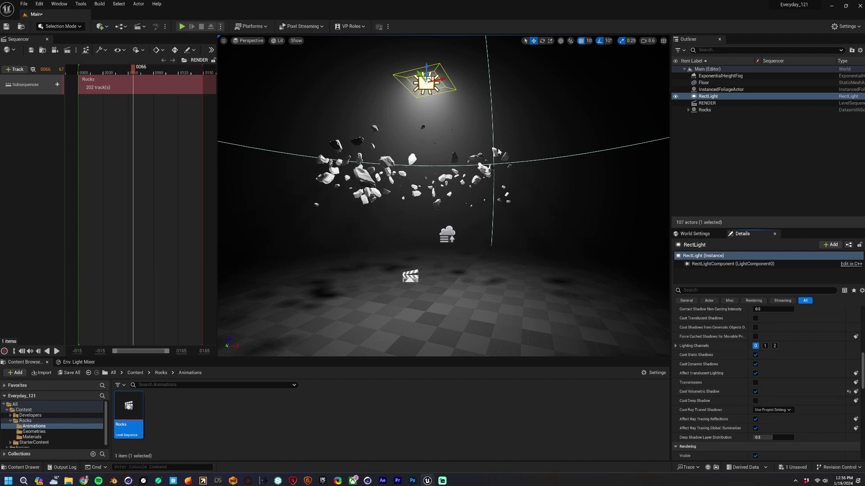
Step: Play the sequence to review the moving rocks under the rect light, stopping at frame 126
{"action": "key", "text": "w"}
{"action": "mouse_move", "coordinate": [476, 158]}
{"action": "right_mouse_down"}
{"action": "mouse_move", "coordinate": [476, 143]}
{"action": "mouse_move", "coordinate": [476, 153]}
{"action": "right_mouse_up"}
{"action": "key", "text": "e"}
{"action": "key", "text": "space"}
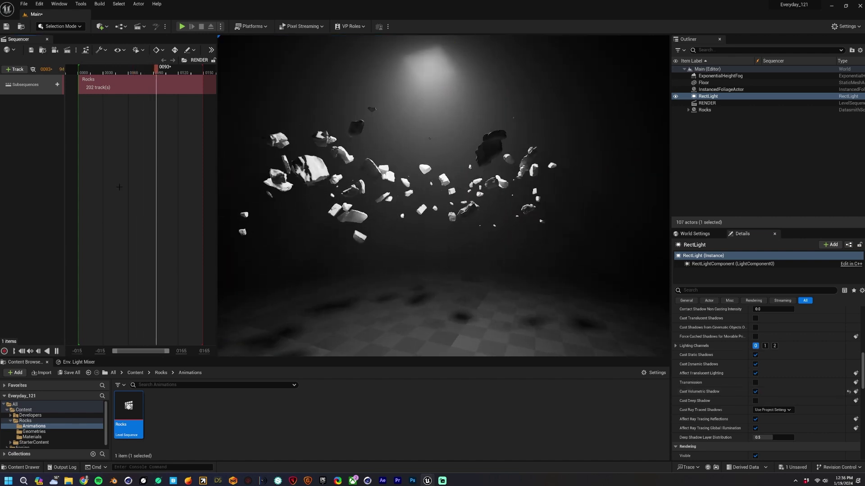
{"action": "key", "text": "space"}
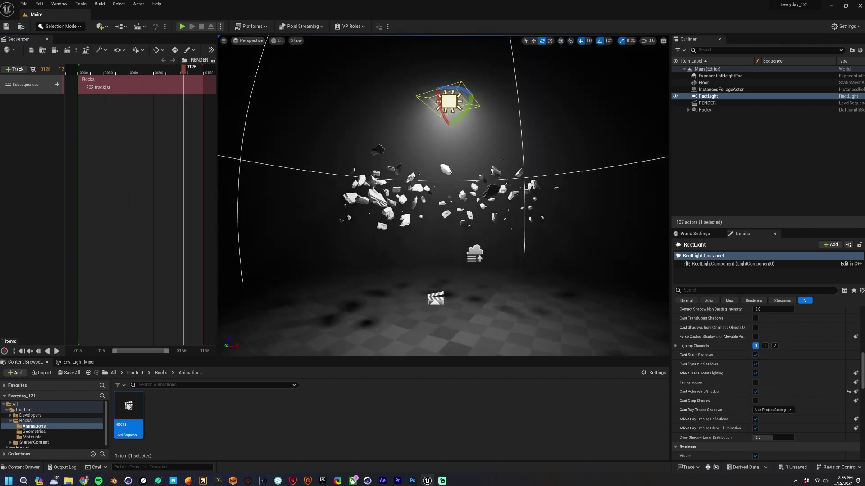
Step: Expand the Rocks actor's hierarchy and widen the item label column to read the rock mesh names
{"action": "left_click", "coordinate": [688, 110]}
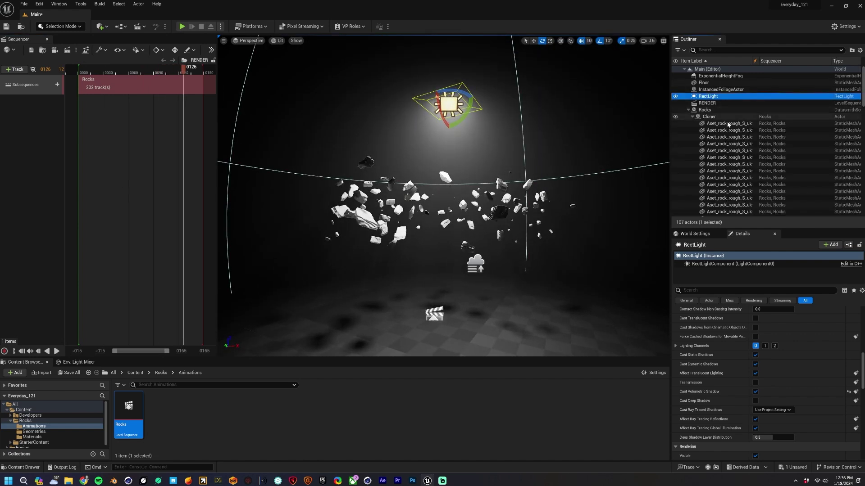
{"action": "left_click_drag", "start_coordinate": [751, 64], "coordinate": [788, 62]}
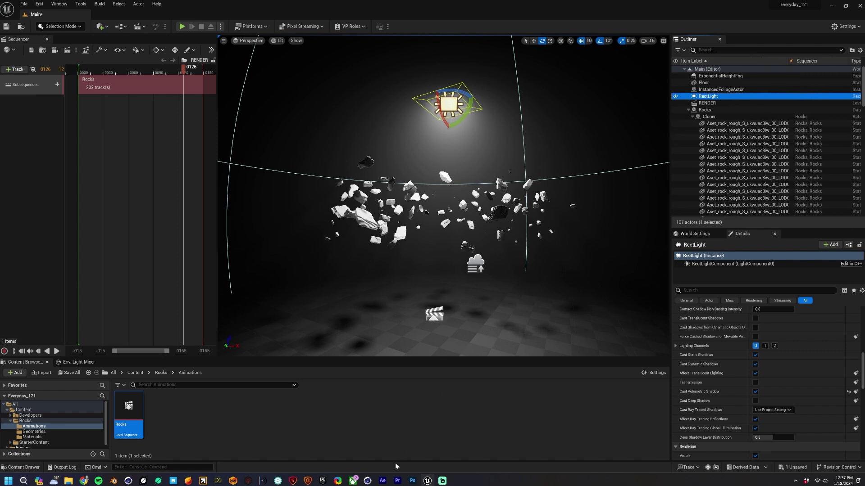
Step: Switch to the standalone Quixel Bridge and search the local Megascans assets for "ukwuac" to identify the rock pack, then return to Unreal Engine
{"action": "left_click", "coordinate": [172, 481]}
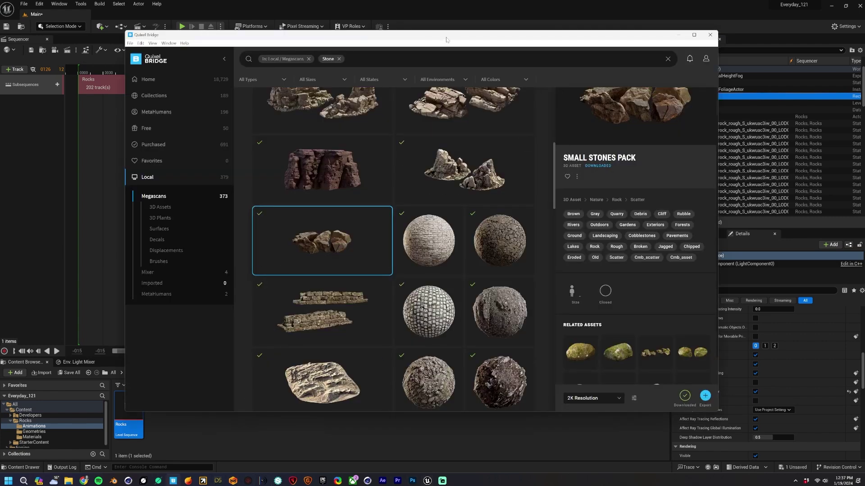
{"action": "left_click_drag", "start_coordinate": [446, 41], "coordinate": [354, 61]}
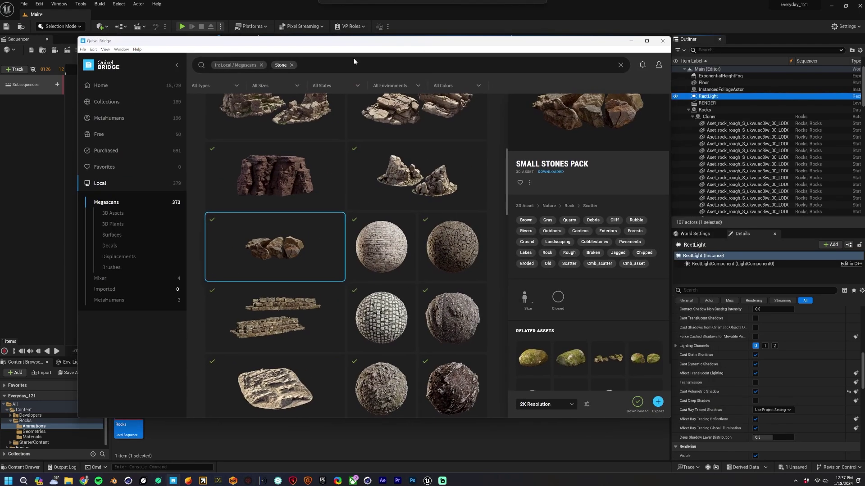
{"action": "left_click", "coordinate": [95, 184]}
{"action": "left_click", "coordinate": [273, 65]}
{"action": "type", "text": "ukw"}
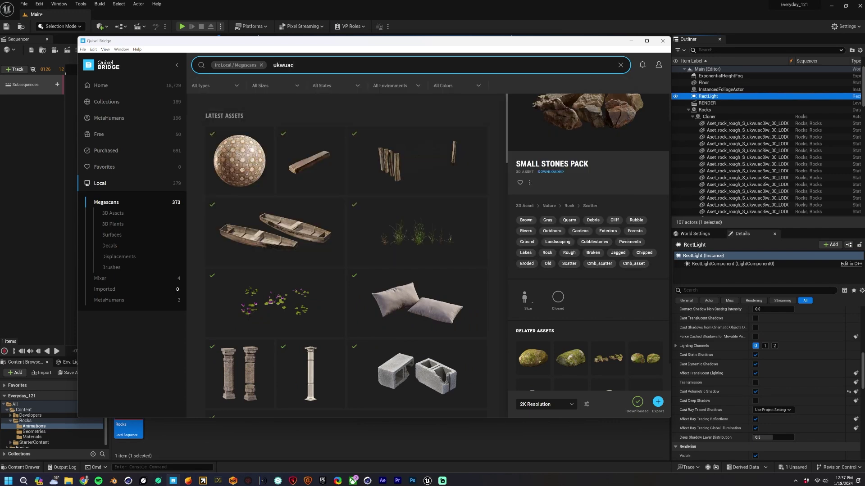
{"action": "type", "text": "uac"}
{"action": "key", "text": "Return"}
{"action": "left_click", "coordinate": [280, 153]}
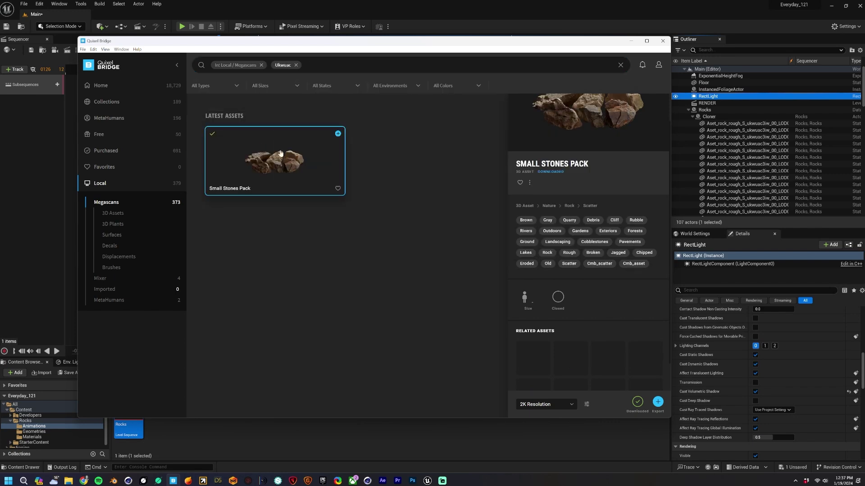
{"action": "left_click", "coordinate": [282, 9]}
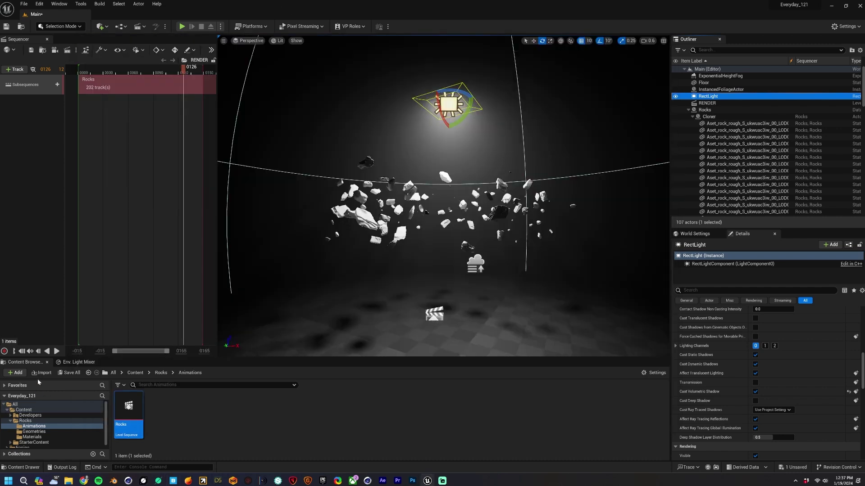
Step: Open Unreal's built-in Quixel content browser, close the standalone Bridge, and search the local assets for "ukwuac"
{"action": "left_click", "coordinate": [16, 373]}
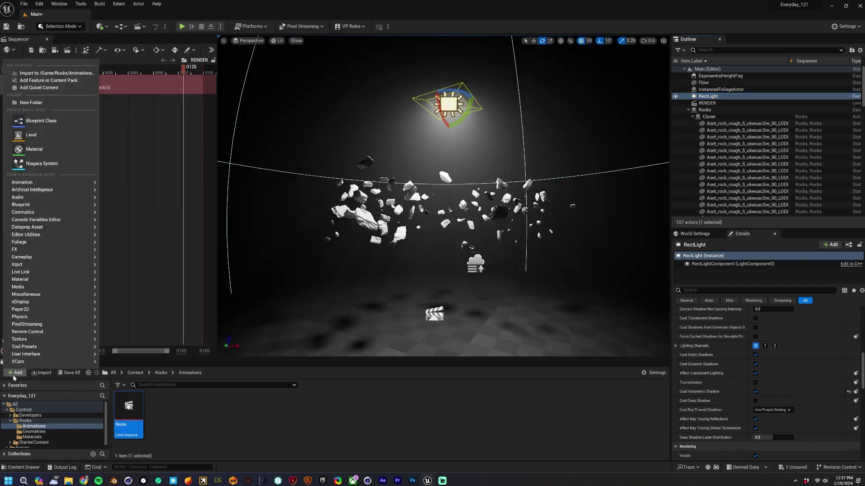
{"action": "left_click", "coordinate": [35, 88]}
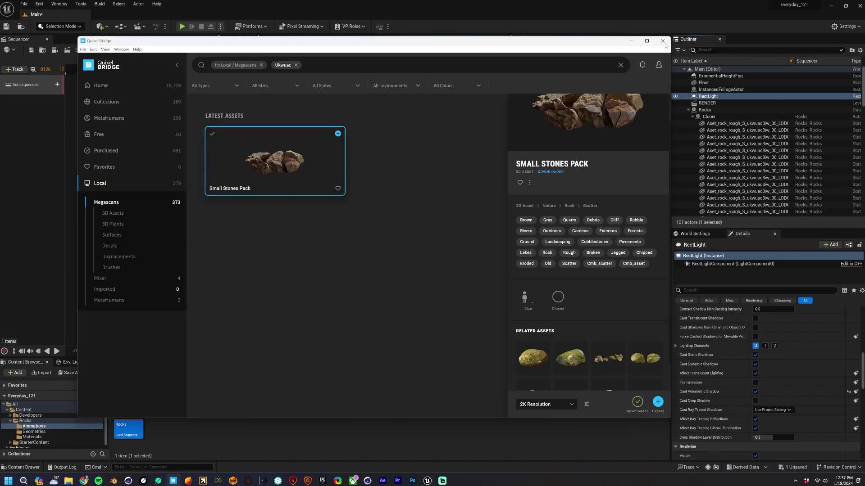
{"action": "left_click", "coordinate": [662, 41]}
{"action": "mouse_move", "coordinate": [263, 155]}
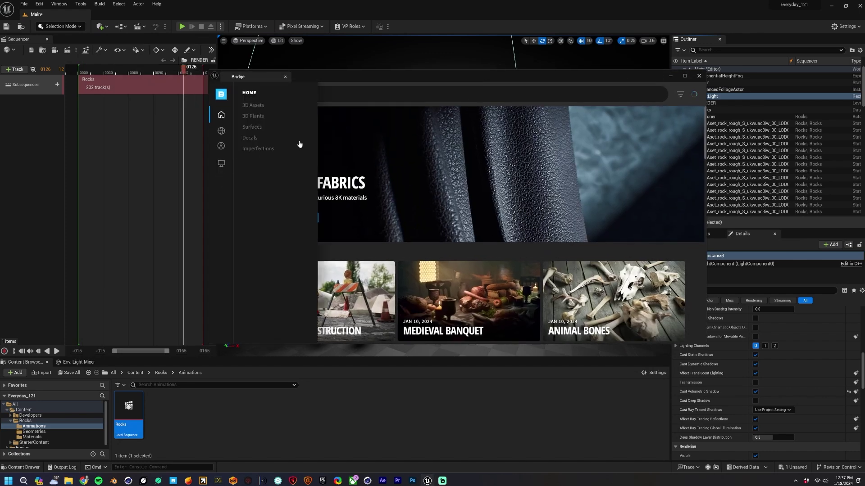
{"action": "left_click", "coordinate": [221, 164]}
{"action": "left_click_drag", "start_coordinate": [376, 74], "coordinate": [295, 68]}
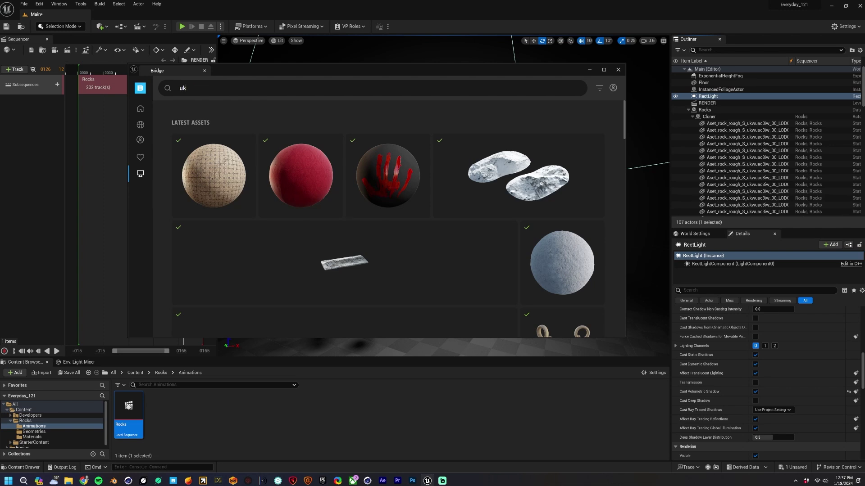
{"action": "key", "text": "Return"}
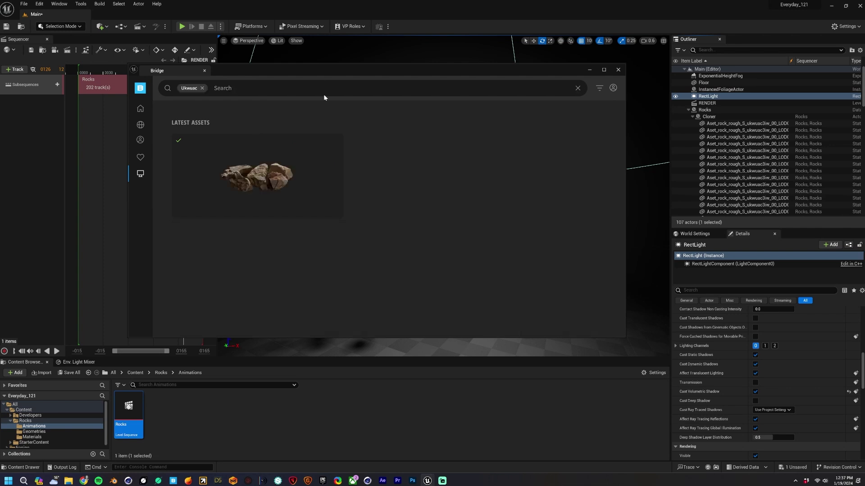
Step: Add the Small Stones Pack to the project at Nanite quality, and put the Bridge window away
{"action": "left_click", "coordinate": [243, 175]}
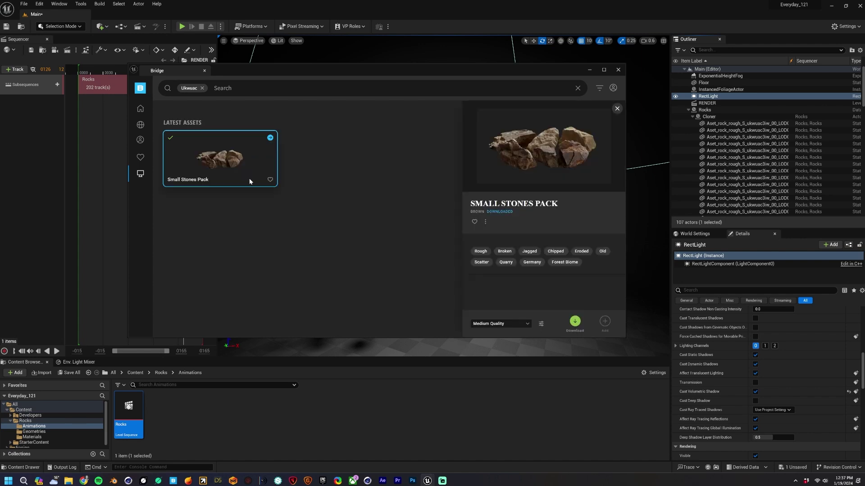
{"action": "left_click", "coordinate": [479, 324]}
{"action": "left_click", "coordinate": [480, 311]}
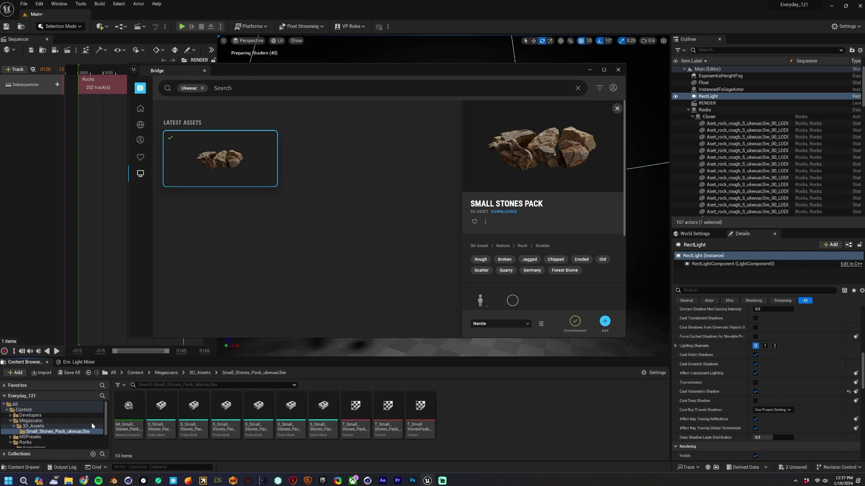
{"action": "left_click", "coordinate": [589, 69]}
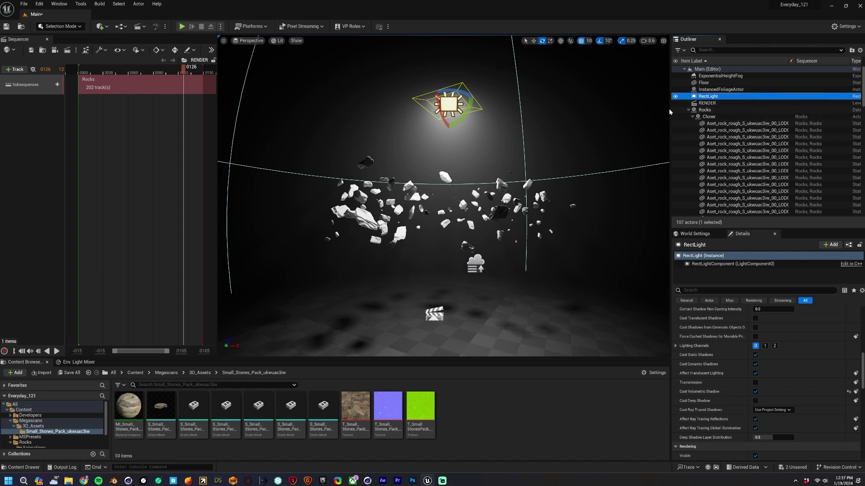
Step: Widen the Outliner to show the full rock names and select the ukwuac3iw_00 rocks from LOD0_5 through LOD0_95
{"action": "left_click_drag", "start_coordinate": [670, 112], "coordinate": [629, 114]}
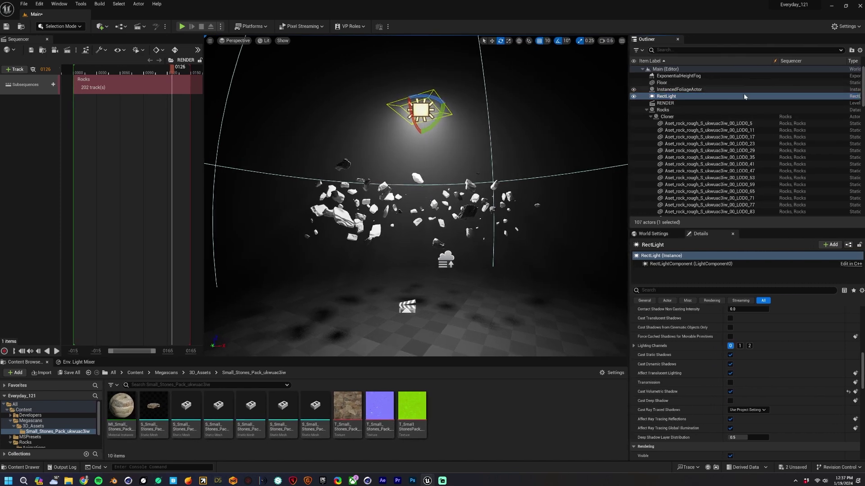
{"action": "left_click", "coordinate": [717, 124]}
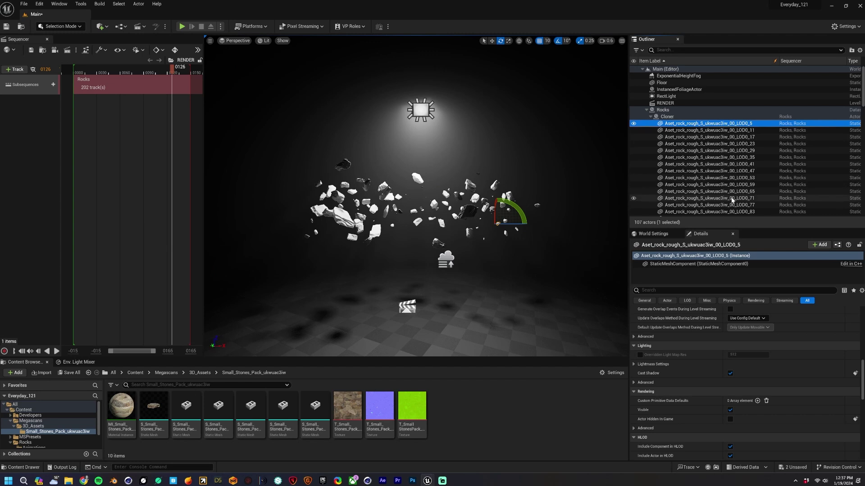
{"action": "scroll", "coordinate": [732, 200], "scroll_direction": "down", "scroll_amount": 4}
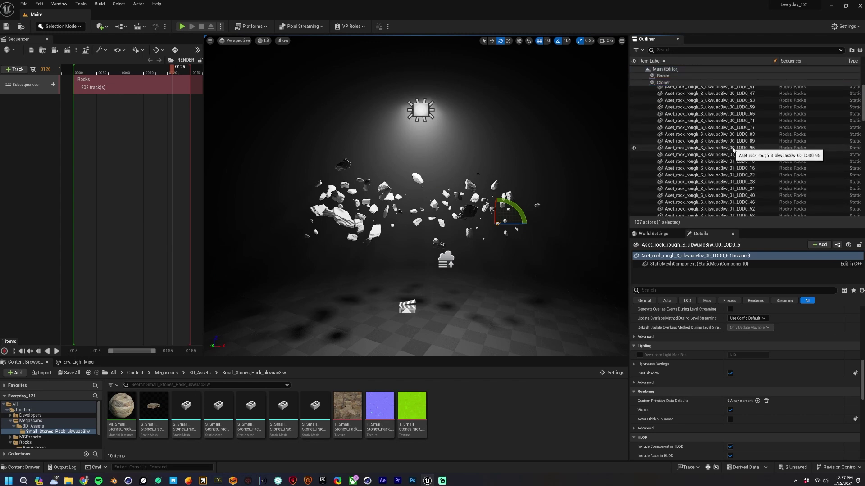
{"action": "left_click", "coordinate": [732, 149], "text": "shift"}
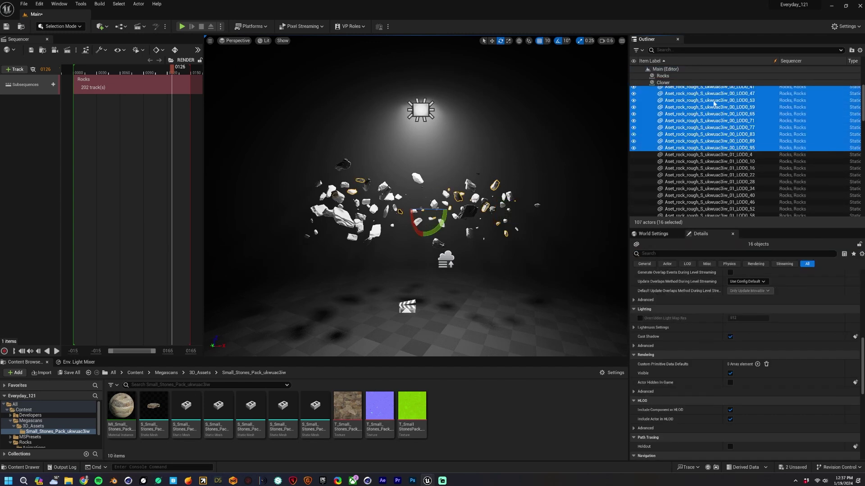
Step: Open the Rocks subsequence inside the RENDER sequence for editing
{"action": "left_click", "coordinate": [132, 85]}
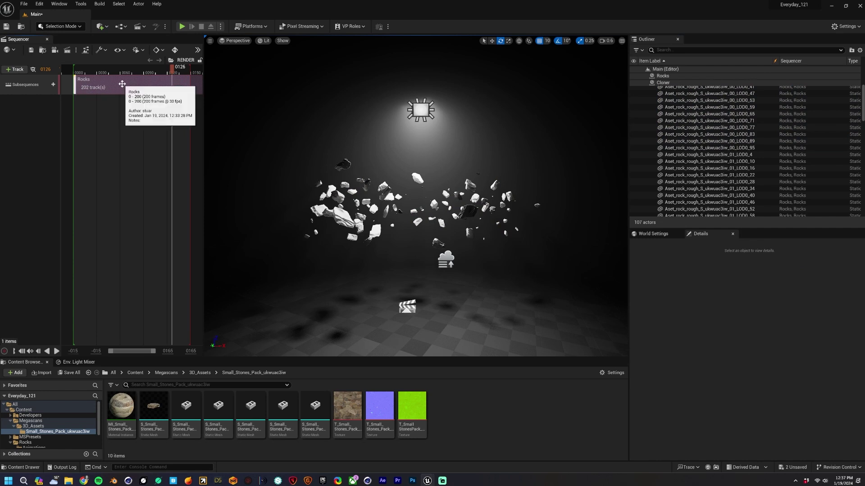
{"action": "double_click", "coordinate": [128, 81]}
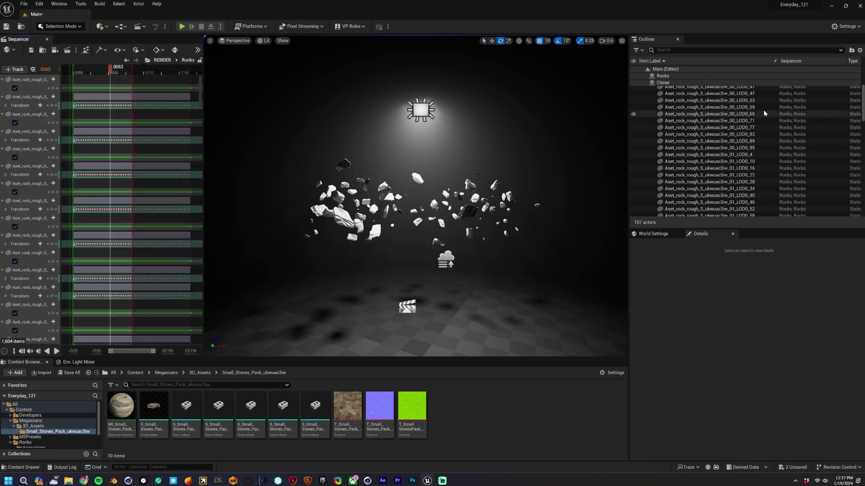
Step: Replace the ukwuac3iw_00 rocks, LOD0_5 through LOD0_95, with the S_Small_Stones_Pack_ukwuac3iw_high_Var1 static mesh
{"action": "scroll", "coordinate": [740, 116], "scroll_direction": "up", "scroll_amount": 3}
{"action": "left_click", "coordinate": [729, 98]}
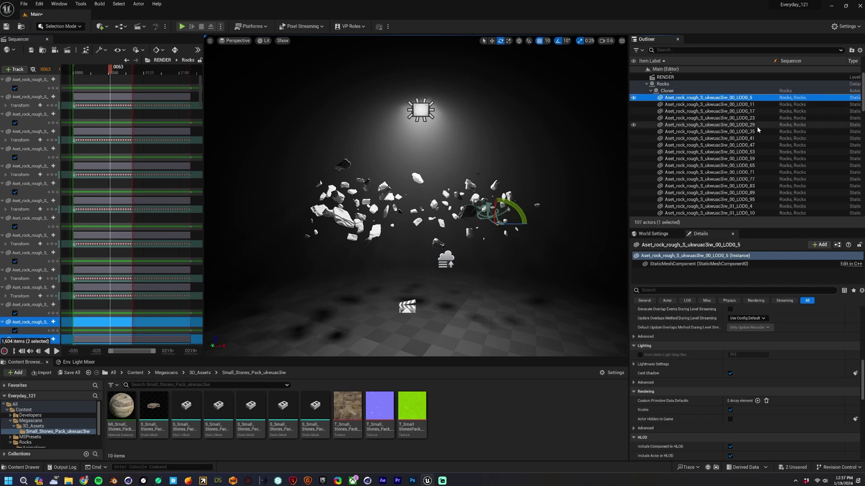
{"action": "scroll", "coordinate": [738, 135], "scroll_direction": "down", "scroll_amount": 3}
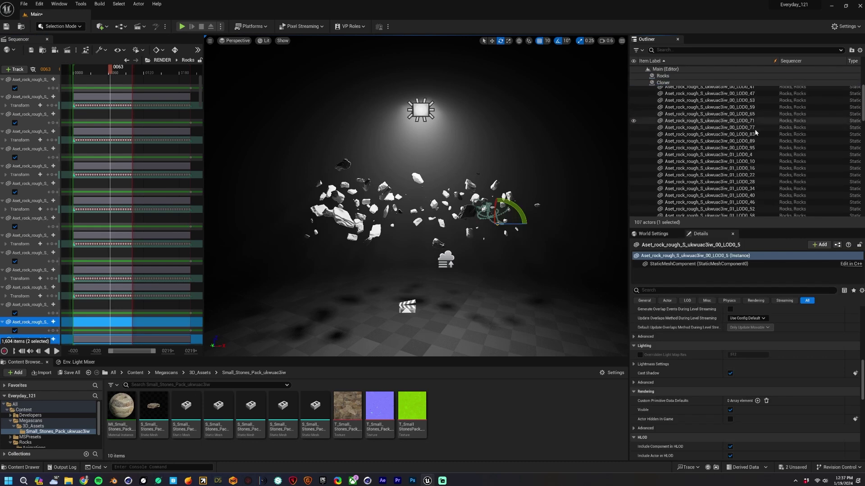
{"action": "left_click", "coordinate": [738, 147], "text": "shift"}
{"action": "left_click", "coordinate": [149, 406]}
{"action": "right_click", "coordinate": [649, 101]}
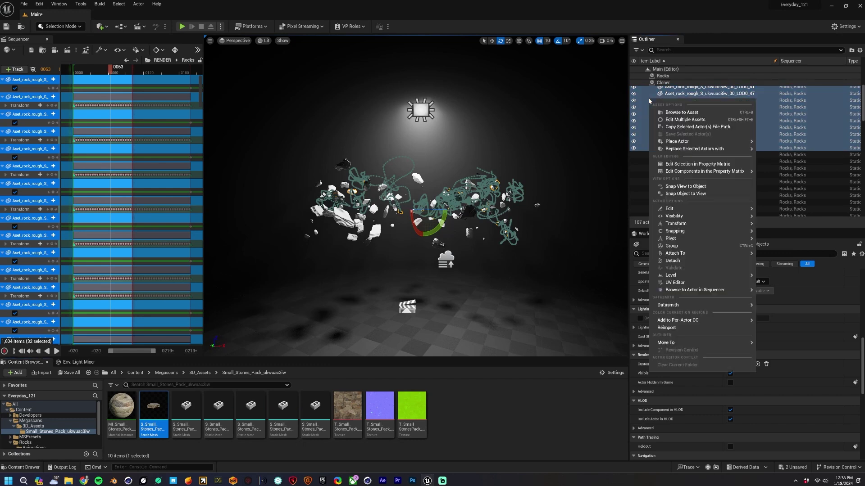
{"action": "mouse_move", "coordinate": [667, 148]}
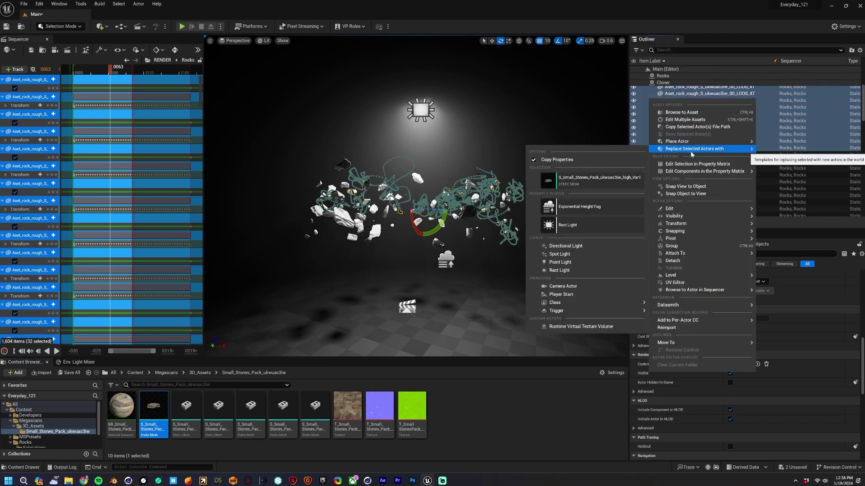
{"action": "left_click", "coordinate": [577, 182]}
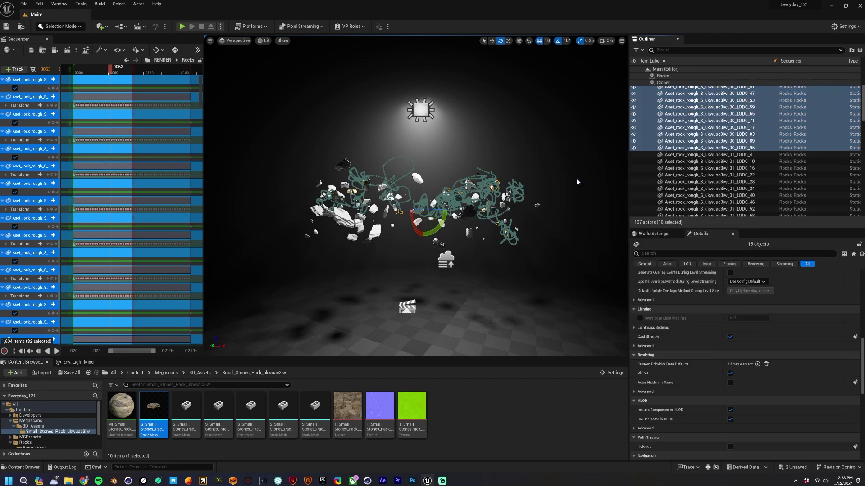
Step: Replace the ukwuac3iw_01 rocks, LOD0_4 through LOD0_94, with the second static mesh of the Small Stones Pack
{"action": "key", "text": "w"}
{"action": "right_click_drag", "start_coordinate": [478, 159], "coordinate": [432, 158]}
{"action": "key", "text": "w"}
{"action": "key", "text": "s"}
{"action": "key", "text": "d"}
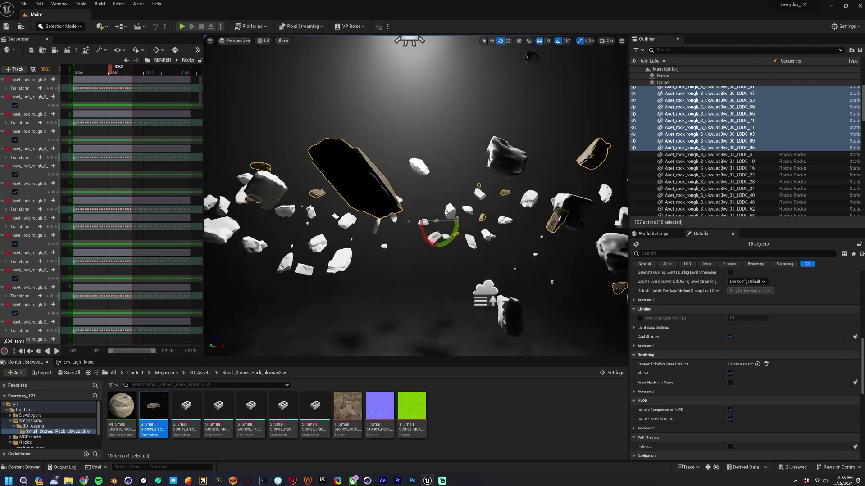
{"action": "left_click", "coordinate": [731, 155]}
{"action": "scroll", "coordinate": [733, 148], "scroll_direction": "down", "scroll_amount": 5}
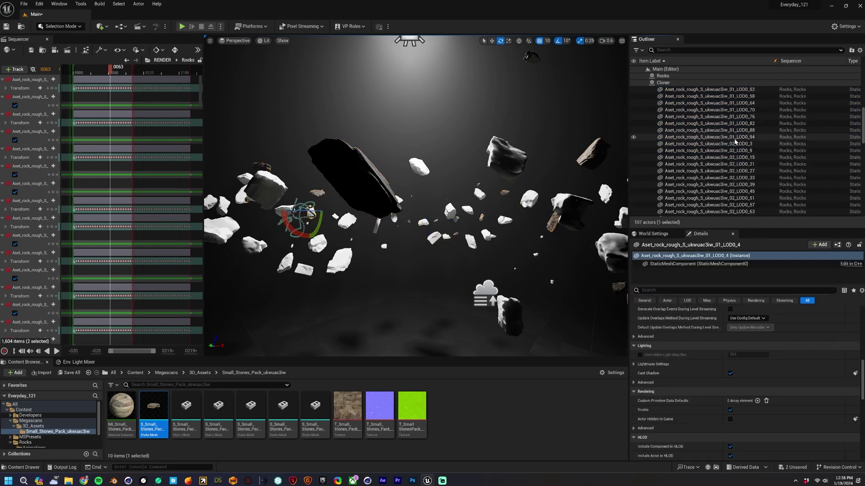
{"action": "left_click", "coordinate": [734, 138], "text": "shift"}
{"action": "left_click", "coordinate": [186, 408]}
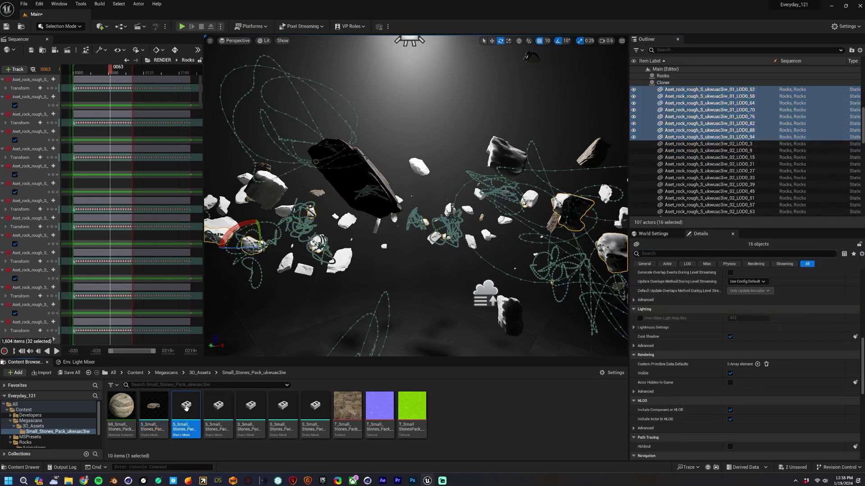
{"action": "right_click", "coordinate": [653, 105]}
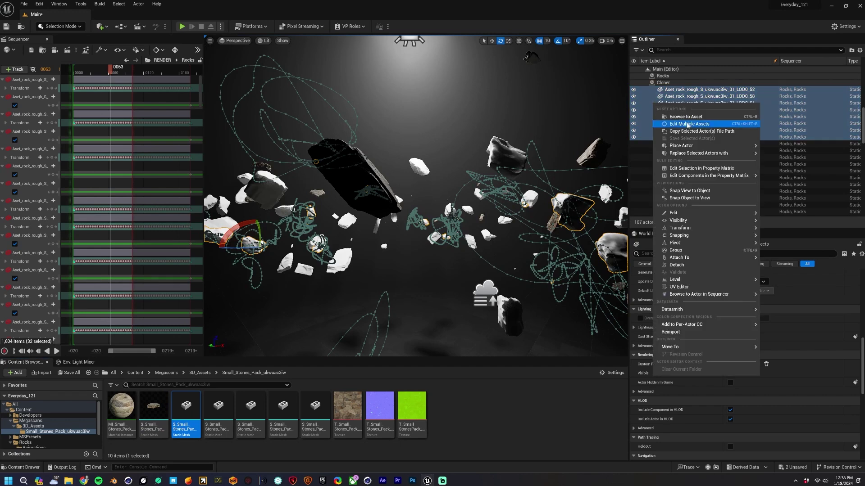
{"action": "mouse_move", "coordinate": [685, 154]}
{"action": "left_click", "coordinate": [593, 187]}
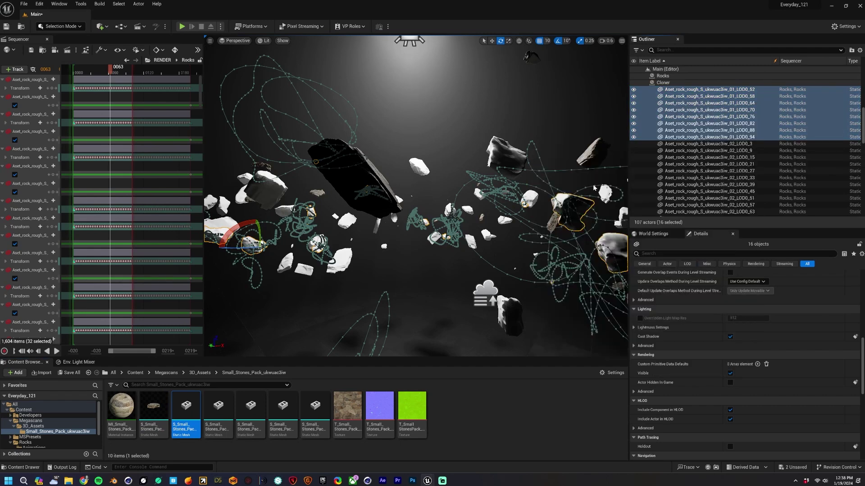
Step: Replace the ukwuac3iw_02 rocks, LOD0_3 through LOD0_99, with the S_Small_Stones_Pack_ukwuac3iw_high_Var3 static mesh
{"action": "right_click_drag", "start_coordinate": [473, 156], "coordinate": [612, 162]}
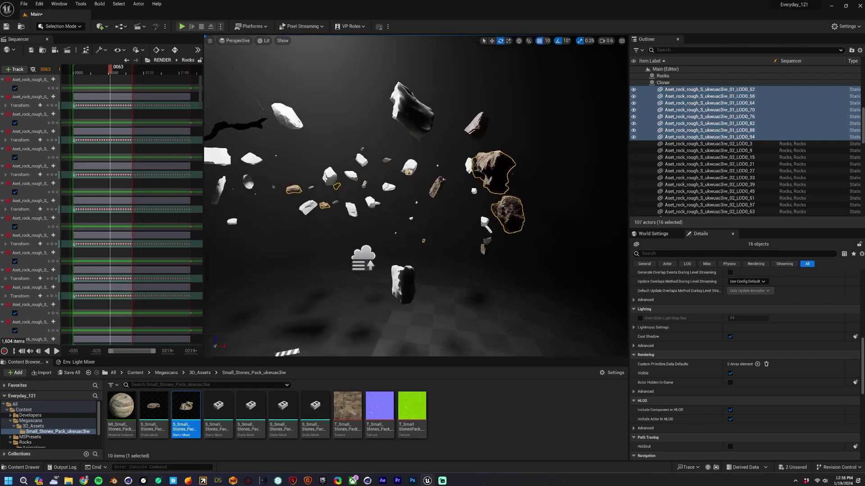
{"action": "left_click", "coordinate": [731, 144]}
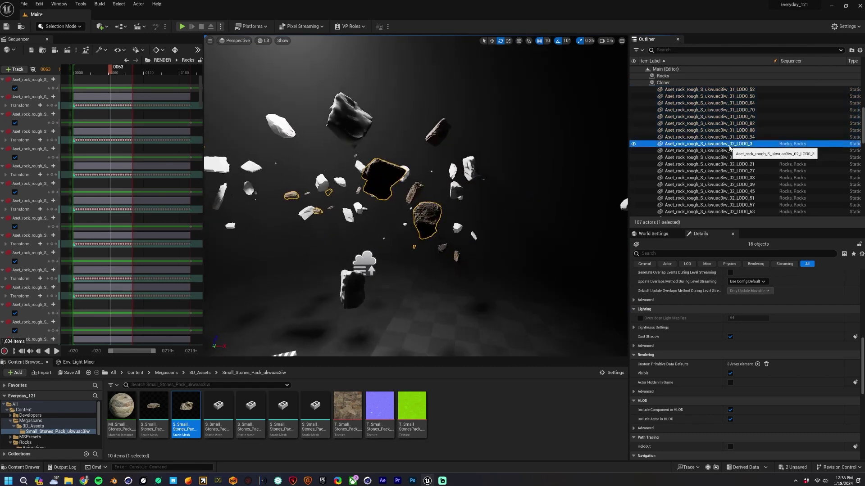
{"action": "scroll", "coordinate": [739, 167], "scroll_direction": "down", "scroll_amount": 5}
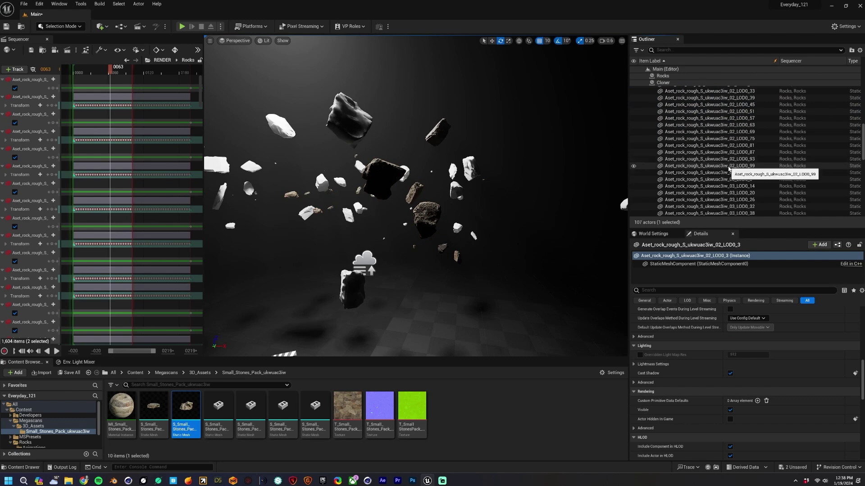
{"action": "left_click", "coordinate": [738, 166], "text": "shift"}
{"action": "left_click", "coordinate": [223, 406]}
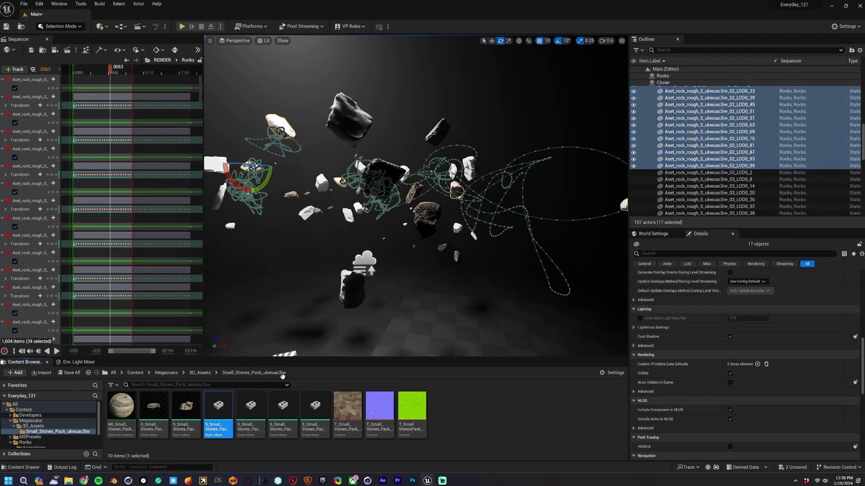
{"action": "right_click", "coordinate": [646, 114]}
{"action": "mouse_move", "coordinate": [686, 162]}
{"action": "left_click", "coordinate": [604, 195]}
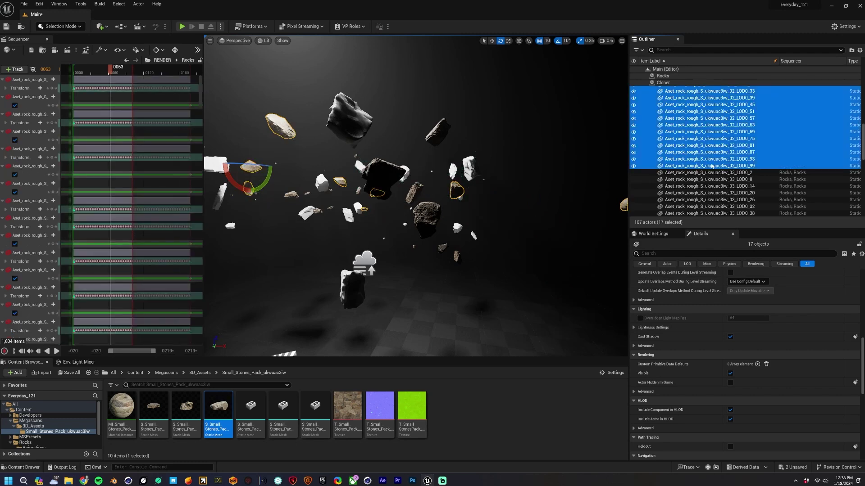
Step: Replace the ukwuac3iw_03 rocks, LOD0_2 through LOD0_98, with the S_Small_Stones_Pack_ukwuac3iw_high_Var4 static mesh
{"action": "left_click", "coordinate": [702, 175]}
{"action": "scroll", "coordinate": [721, 171], "scroll_direction": "down", "scroll_amount": 5}
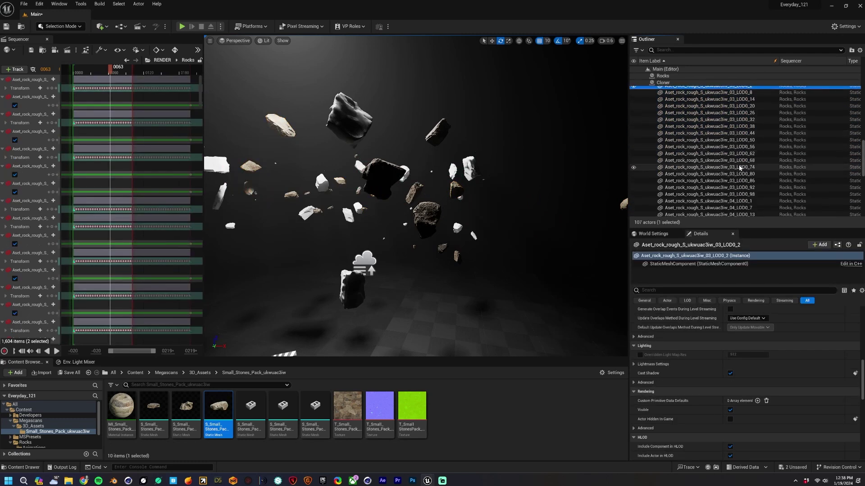
{"action": "left_click", "coordinate": [739, 195], "text": "shift"}
{"action": "left_click", "coordinate": [251, 406]}
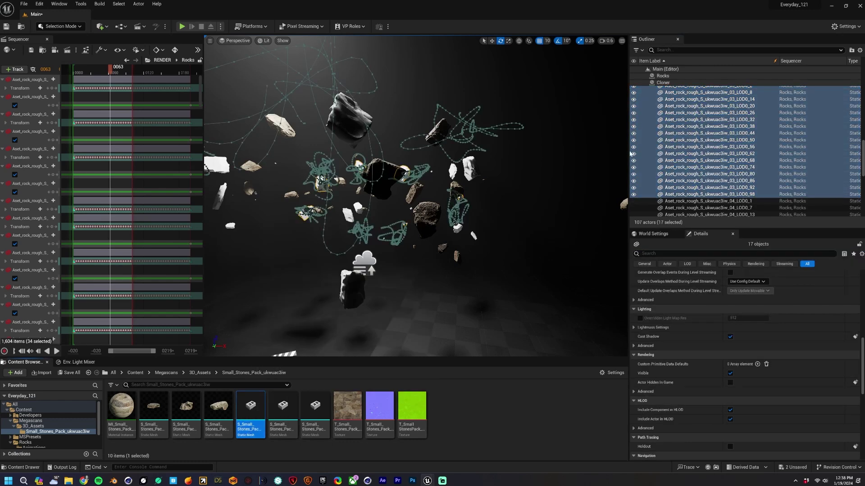
{"action": "right_click", "coordinate": [648, 137]}
{"action": "mouse_move", "coordinate": [679, 190]}
{"action": "left_click", "coordinate": [578, 211]}
Step: Replace the ukwuac3iw_04 rocks, LOD0_1 through LOD0_97, with the S_Small_Stones_Pack_ukwuac3iw_high_Var5 static mesh
{"action": "left_click", "coordinate": [715, 205]}
{"action": "scroll", "coordinate": [729, 194], "scroll_direction": "down", "scroll_amount": 5}
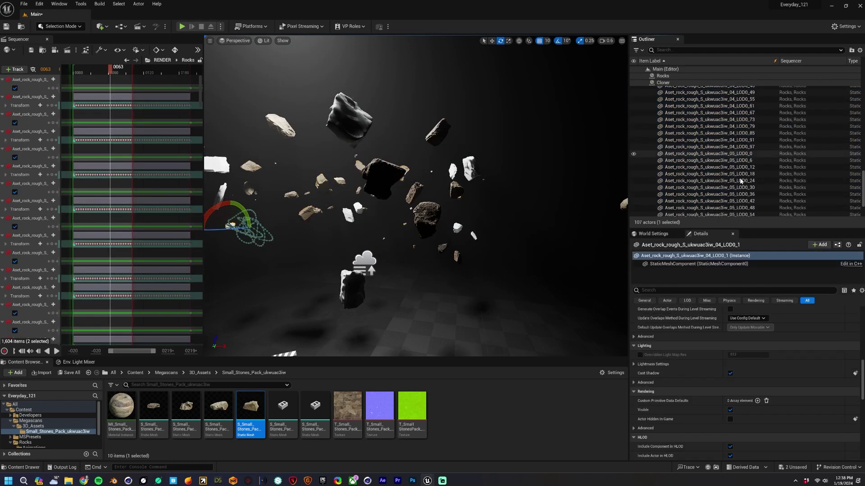
{"action": "left_click", "coordinate": [729, 147], "text": "shift"}
{"action": "left_click", "coordinate": [279, 405]}
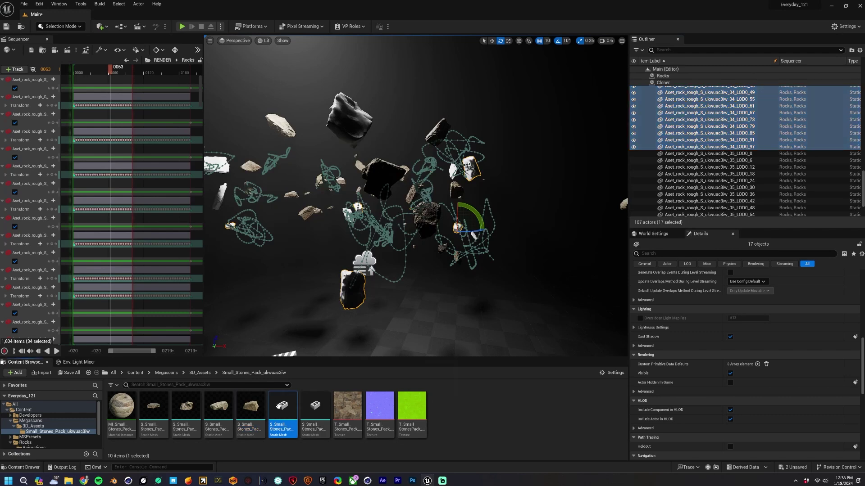
{"action": "right_click", "coordinate": [651, 109]}
{"action": "mouse_move", "coordinate": [681, 157]}
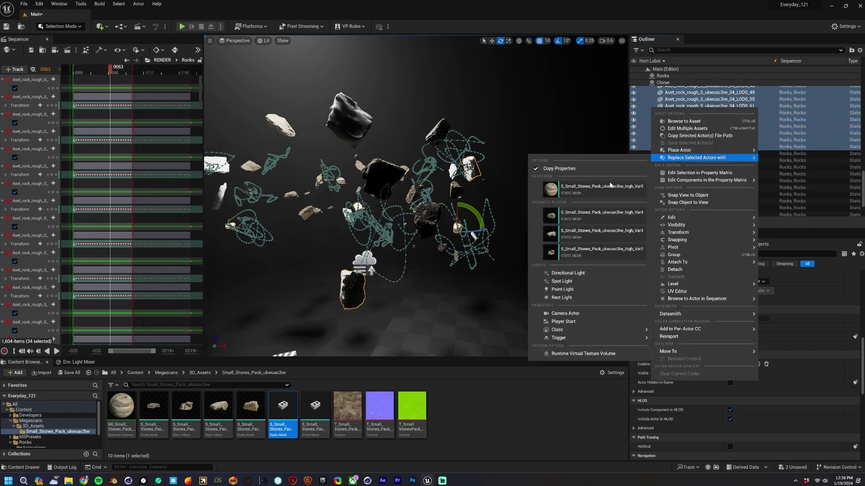
{"action": "left_click", "coordinate": [617, 187]}
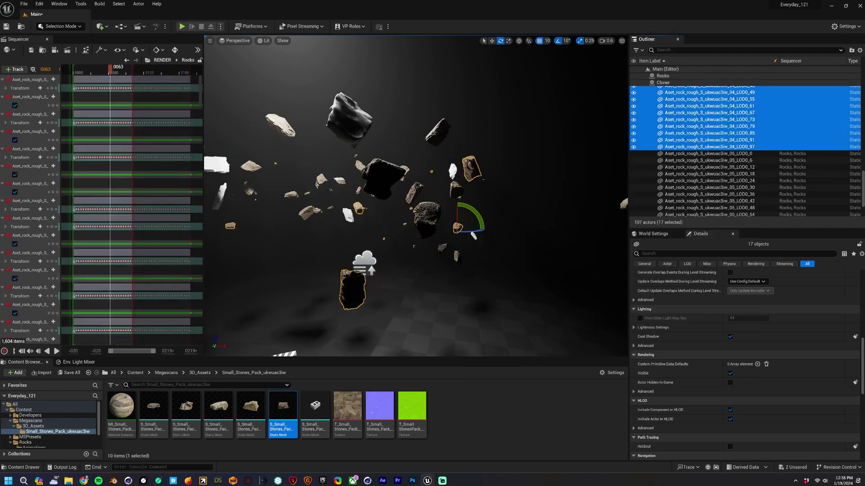
Step: Replace the ukwuac3iw_05 rocks, LOD0_0 through LOD0_96, with the S_Small_Stones_Pack_ukwuac3iw_high_Var6 static mesh and add them to the Rocks subsequence
{"action": "left_click", "coordinate": [729, 154]}
{"action": "scroll", "coordinate": [733, 168], "scroll_direction": "down", "scroll_amount": 2}
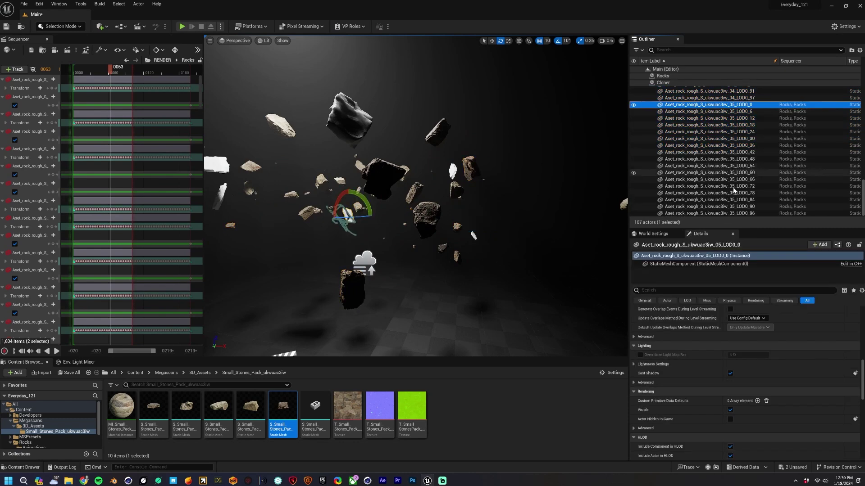
{"action": "left_click", "coordinate": [729, 213], "text": "shift"}
{"action": "left_click", "coordinate": [303, 408]}
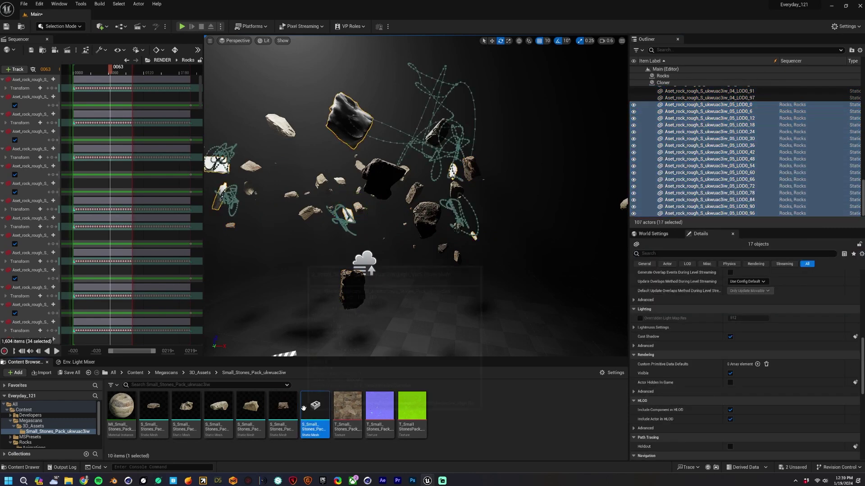
{"action": "right_click", "coordinate": [644, 164]}
{"action": "mouse_move", "coordinate": [676, 211]}
{"action": "left_click", "coordinate": [606, 245]}
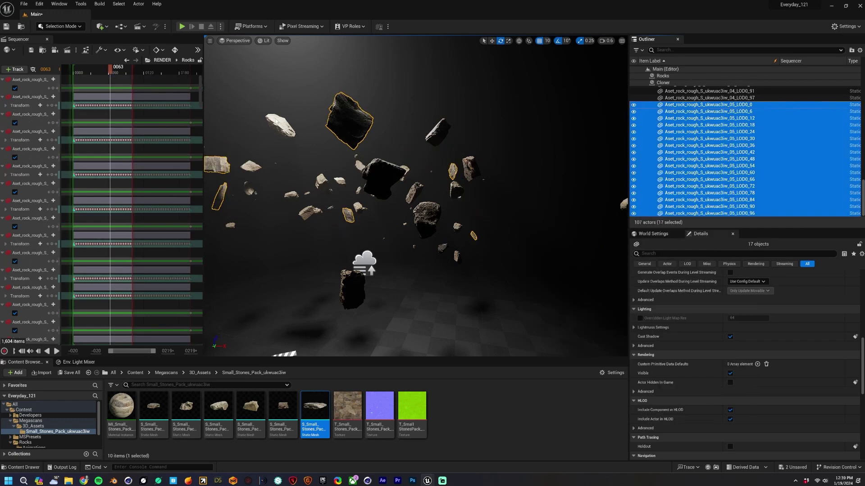
{"action": "left_click_drag", "start_coordinate": [653, 130], "coordinate": [27, 150]}
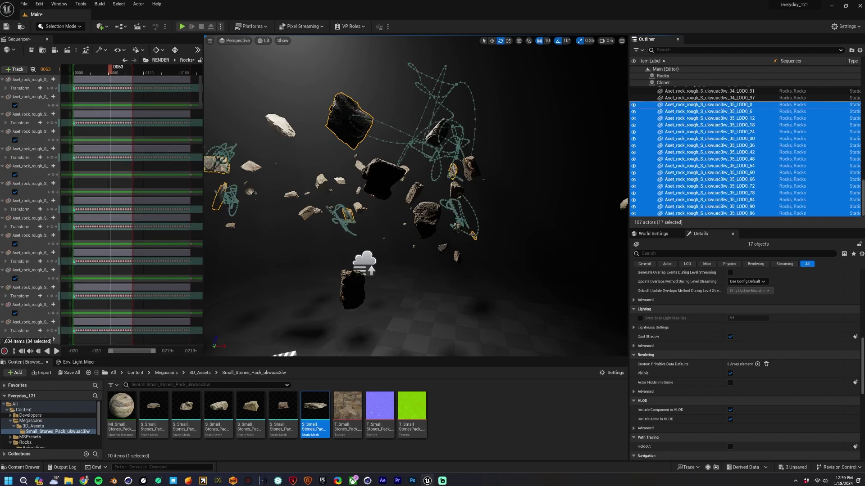
{"action": "key", "text": "Escape"}
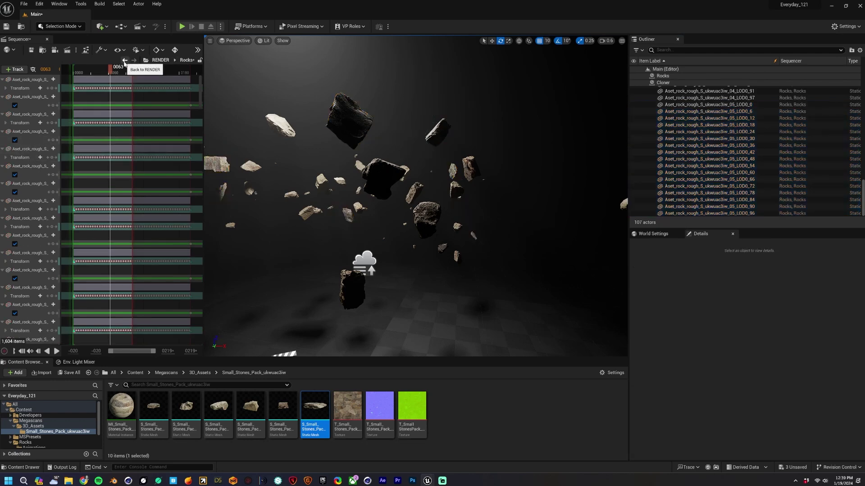
Step: Return to the RENDER sequence and play the rock animation to check the replaced meshes
{"action": "left_click", "coordinate": [125, 60]}
{"action": "left_click_drag", "start_coordinate": [137, 68], "coordinate": [108, 69]}
{"action": "right_click_drag", "start_coordinate": [366, 106], "coordinate": [316, 145]}
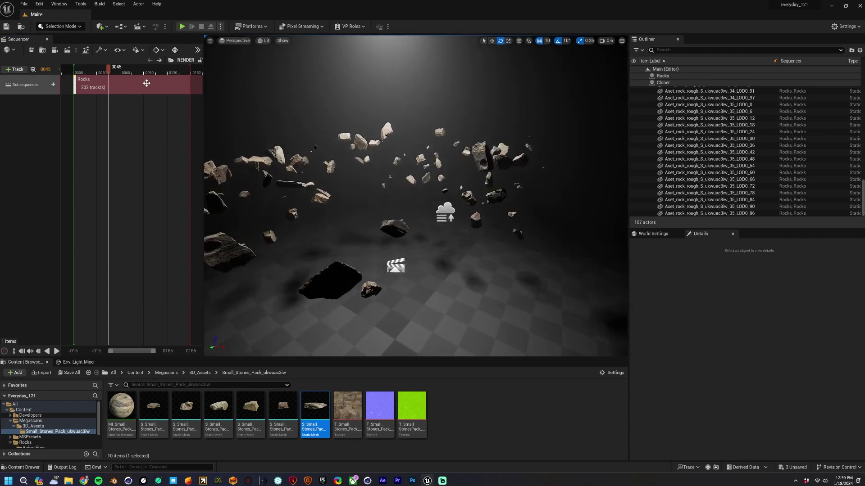
{"action": "left_click", "coordinate": [85, 69]}
{"action": "key", "text": "space"}
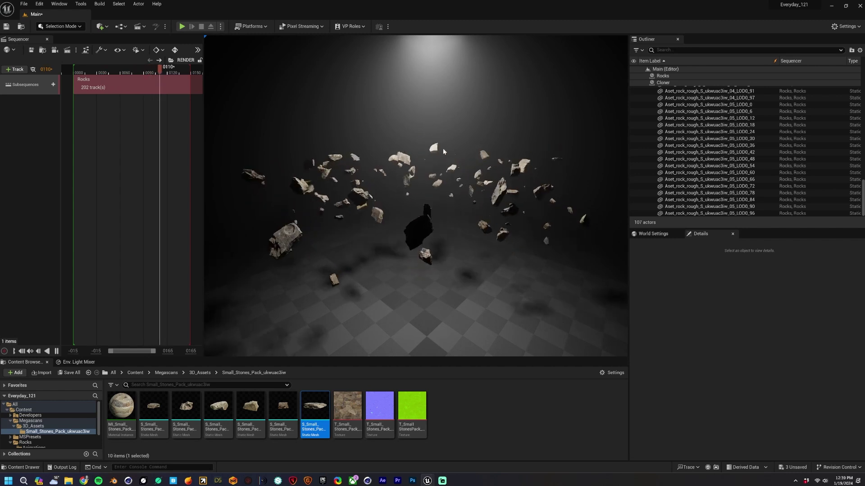
{"action": "mouse_move", "coordinate": [403, 148]}
{"action": "right_mouse_down"}
{"action": "mouse_move", "coordinate": [424, 130]}
{"action": "mouse_move", "coordinate": [403, 157]}
{"action": "right_mouse_up"}
{"action": "left_click", "coordinate": [338, 352]}
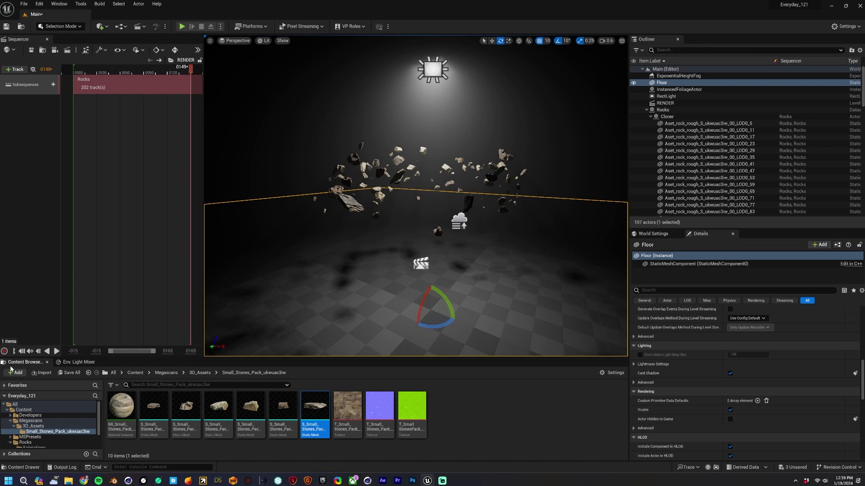
Step: Open Quixel Bridge, clear the Ukwuac search and filter the local library to 3D Assets
{"action": "left_click", "coordinate": [15, 373]}
{"action": "left_click", "coordinate": [41, 90]}
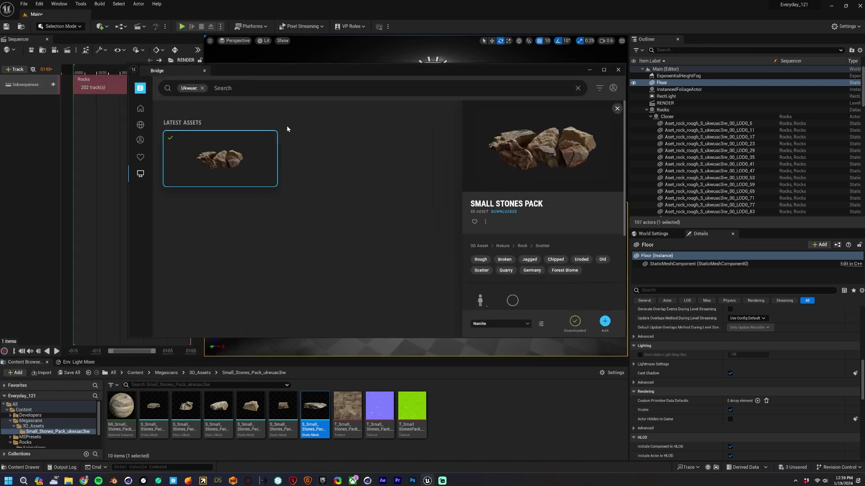
{"action": "left_click", "coordinate": [202, 89]}
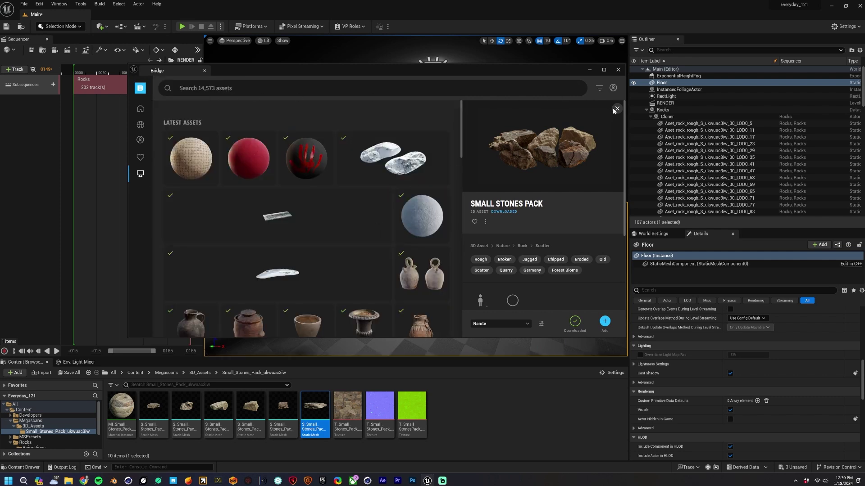
{"action": "left_click", "coordinate": [616, 108]}
{"action": "left_click", "coordinate": [167, 110]}
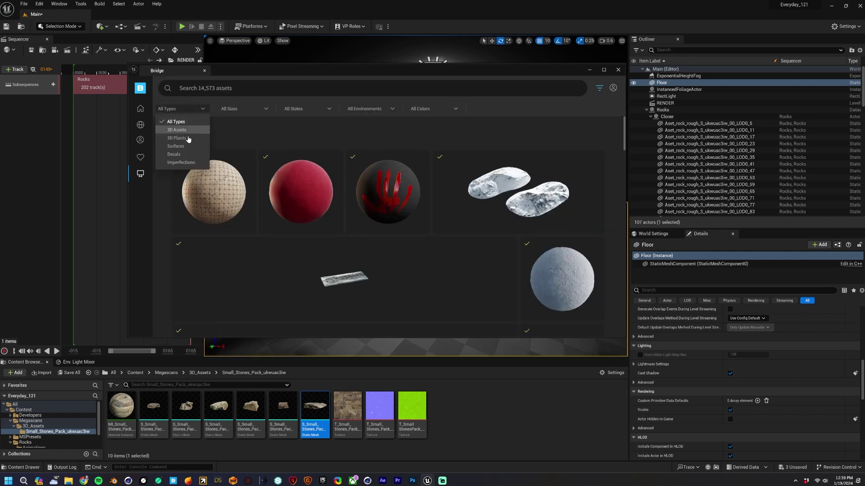
{"action": "left_click", "coordinate": [177, 130]}
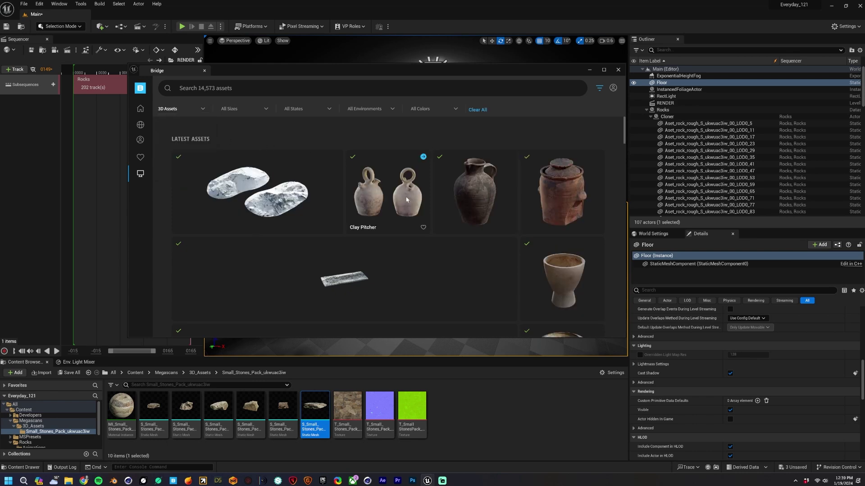
Step: Find the Icelandic Rock Formation asset and add it to the project in Nanite quality
{"action": "scroll", "coordinate": [406, 199], "scroll_direction": "down", "scroll_amount": 10}
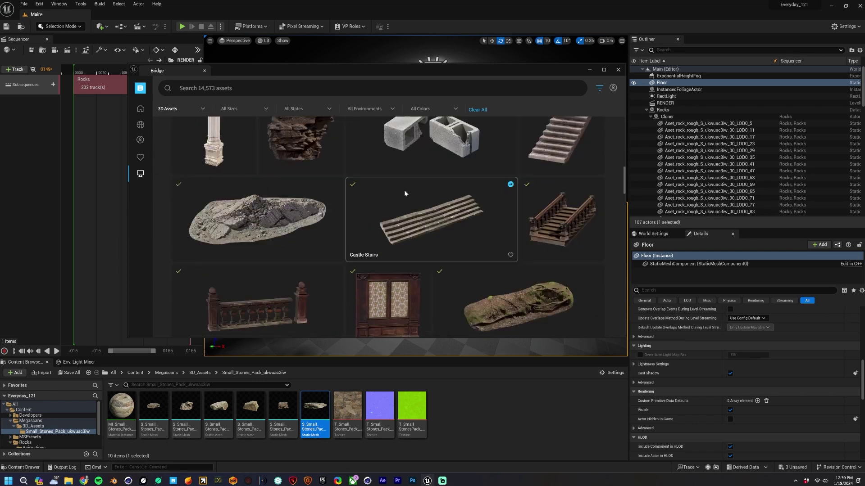
{"action": "scroll", "coordinate": [360, 189], "scroll_direction": "down", "scroll_amount": 1}
{"action": "scroll", "coordinate": [383, 214], "scroll_direction": "down", "scroll_amount": 2}
{"action": "scroll", "coordinate": [304, 220], "scroll_direction": "up", "scroll_amount": 2}
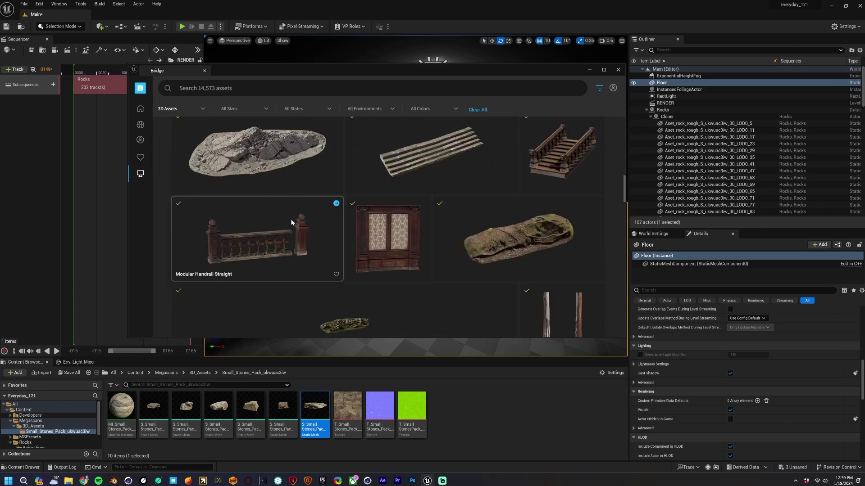
{"action": "left_click", "coordinate": [257, 153]}
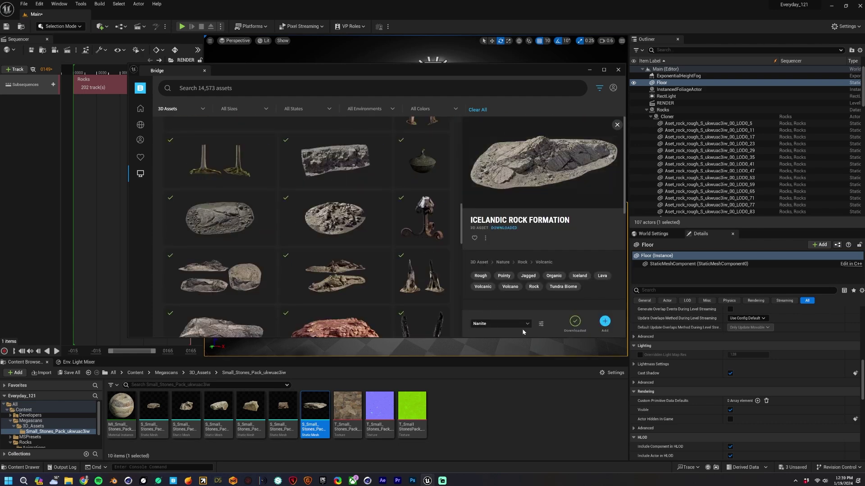
{"action": "left_click", "coordinate": [589, 70]}
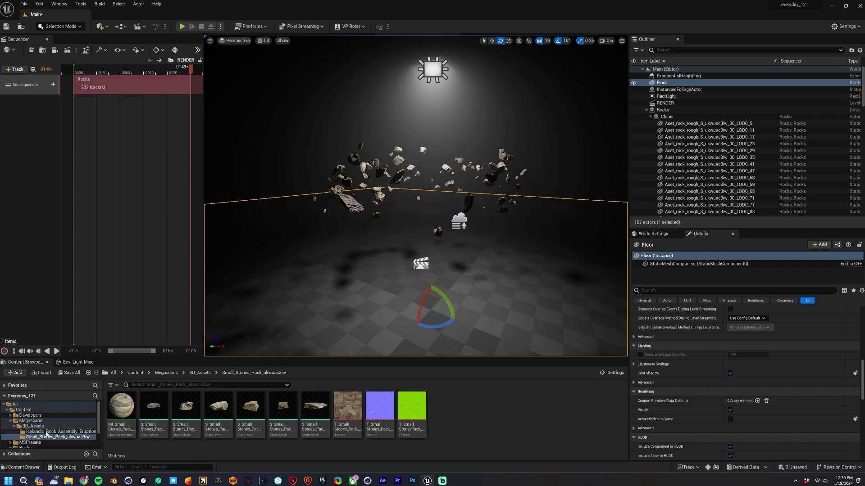
Step: Place the S_Icelandic_Rock_Assembly_Eruption_sjzbj_high mesh on the floor below the floating rocks and reset its location to the origin
{"action": "left_click", "coordinate": [48, 432]}
{"action": "left_click_drag", "start_coordinate": [153, 405], "coordinate": [407, 283]}
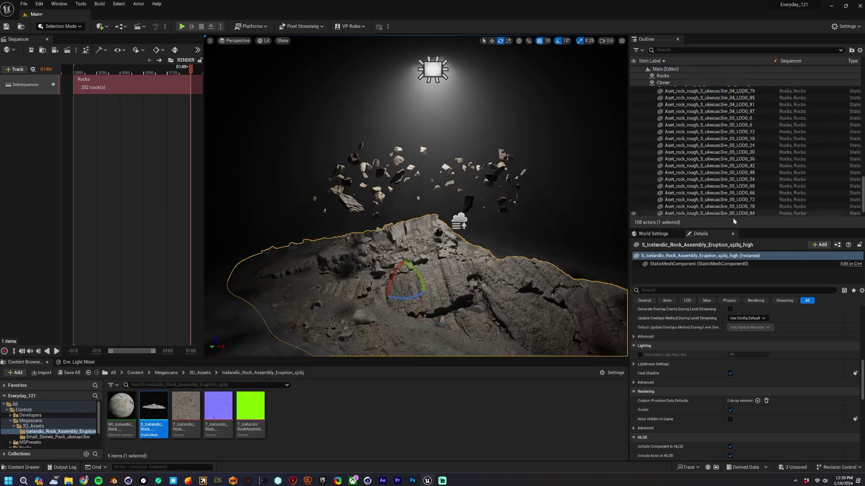
{"action": "scroll", "coordinate": [855, 331], "scroll_direction": "up", "scroll_amount": 8}
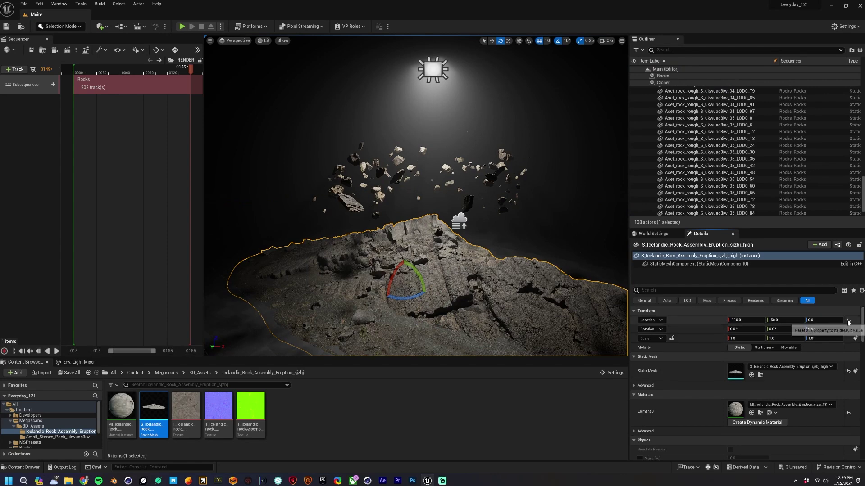
{"action": "left_click", "coordinate": [849, 321]}
Step: Duplicate the Icelandic rock mesh, placing the copy at Y 200 and rotating it about -170° around Z
{"action": "key", "text": "w"}
{"action": "left_click_drag", "start_coordinate": [405, 273], "coordinate": [307, 275]}
{"action": "double_click", "coordinate": [361, 270]}
{"action": "left_click_drag", "start_coordinate": [360, 270], "coordinate": [392, 239]}
{"action": "right_click_drag", "start_coordinate": [388, 243], "coordinate": [378, 292]}
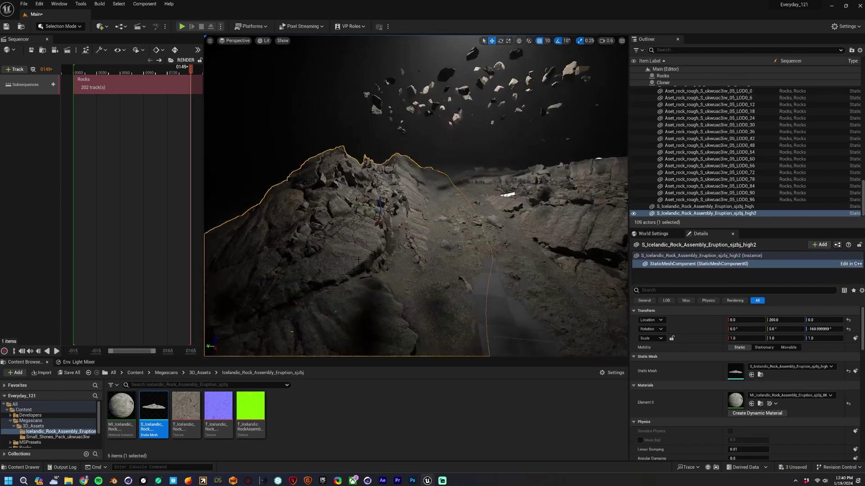
Step: Move the duplicated Icelandic rock to Y 280 and scale it uniformly to 1.5
{"action": "left_click_drag", "start_coordinate": [365, 218], "coordinate": [371, 198]}
{"action": "right_click_drag", "start_coordinate": [371, 198], "coordinate": [410, 148]}
{"action": "right_click_drag", "start_coordinate": [457, 260], "coordinate": [440, 221]}
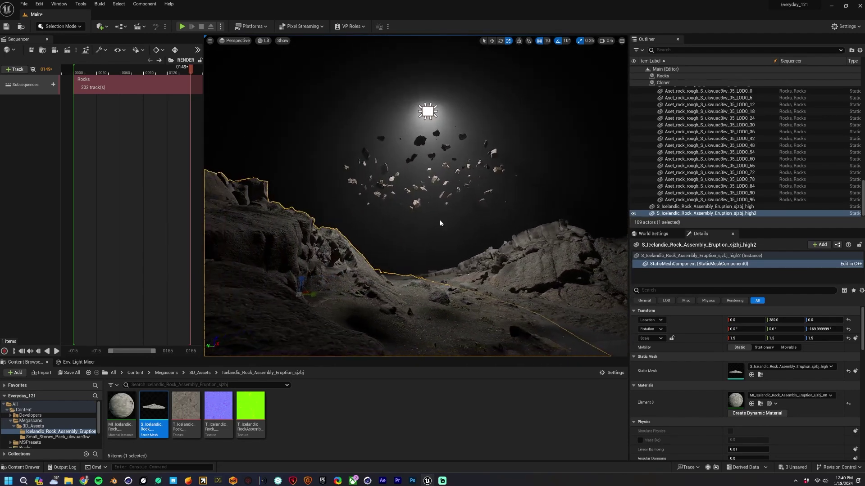
Step: Add a Cine Camera Actor to the level and collapse the Rocks hierarchy in the Outliner
{"action": "left_click", "coordinate": [106, 28]}
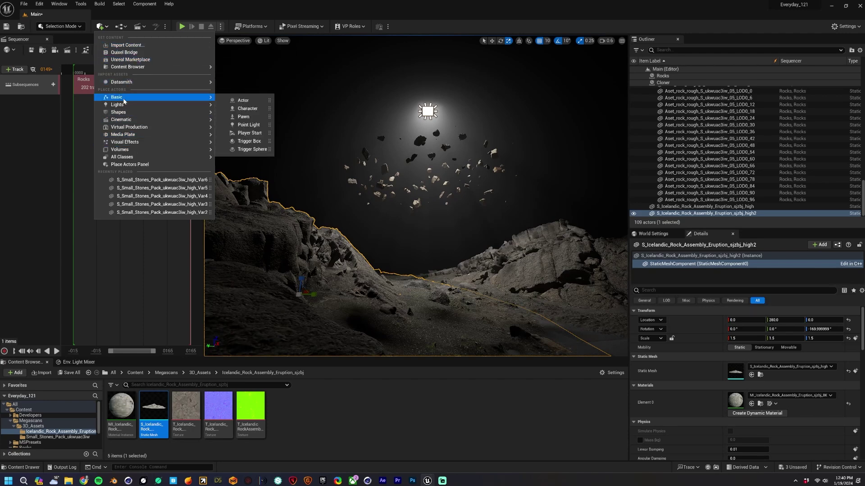
{"action": "mouse_move", "coordinate": [124, 122]}
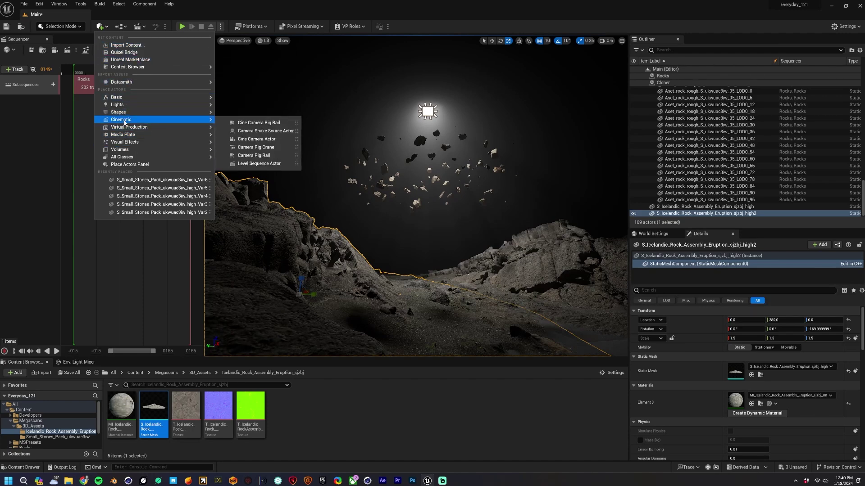
{"action": "left_click", "coordinate": [262, 139]}
{"action": "left_click", "coordinate": [646, 116]}
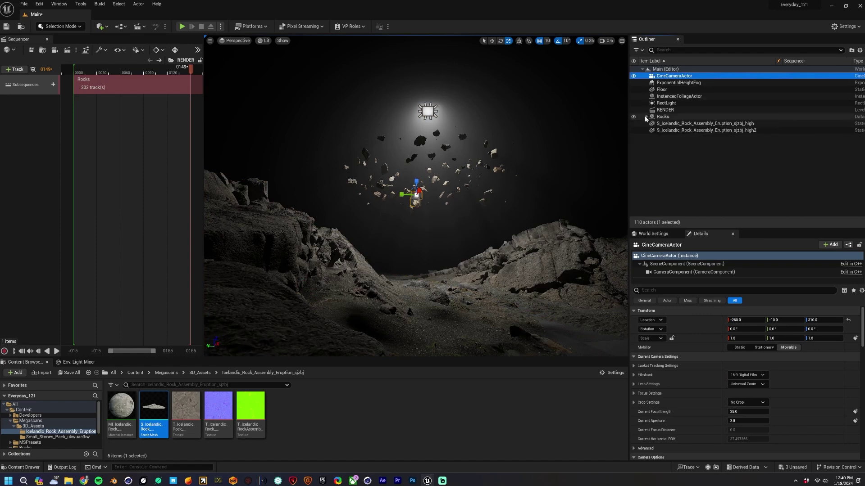
Step: Pilot the CineCameraActor and frame the floating rocks above the Icelandic rock terrain
{"action": "left_click", "coordinate": [236, 41]}
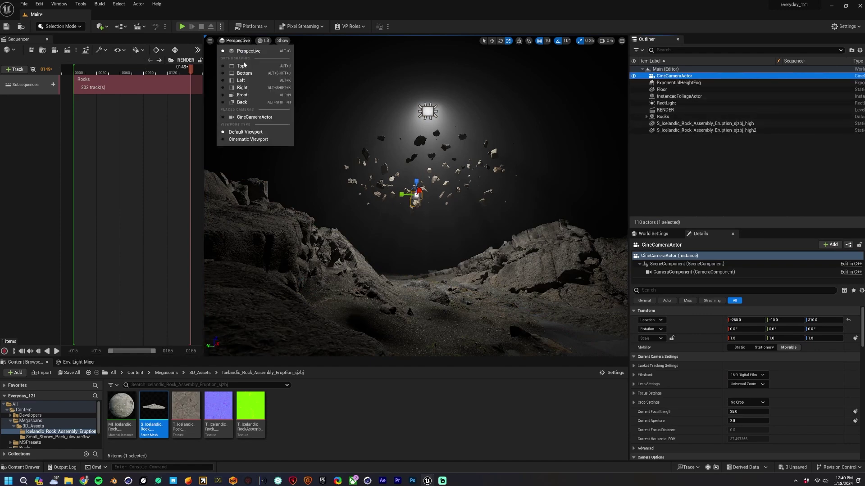
{"action": "left_click", "coordinate": [246, 118]}
{"action": "right_click_drag", "start_coordinate": [491, 191], "coordinate": [422, 181]}
{"action": "right_click_drag", "start_coordinate": [476, 179], "coordinate": [466, 180]}
Step: Set the camera's Manual Focus Distance to about 797 cm, using the debug focus plane to focus on the floating rocks
{"action": "left_click", "coordinate": [677, 77]}
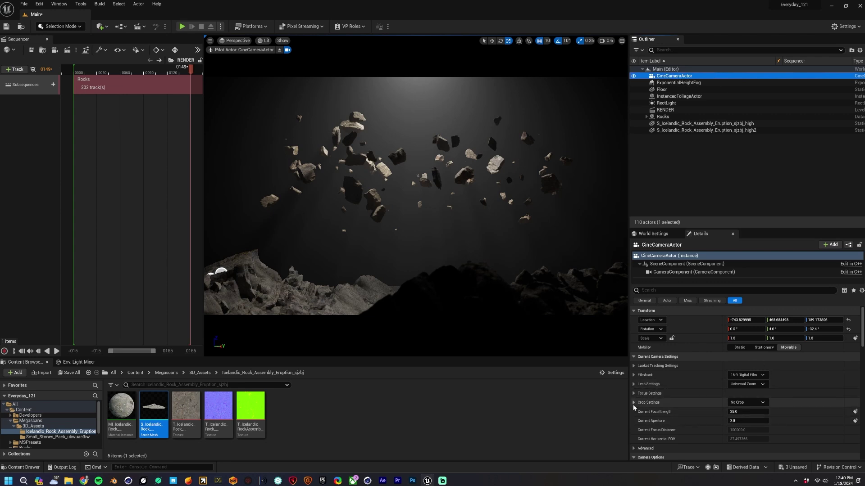
{"action": "left_click", "coordinate": [634, 393]}
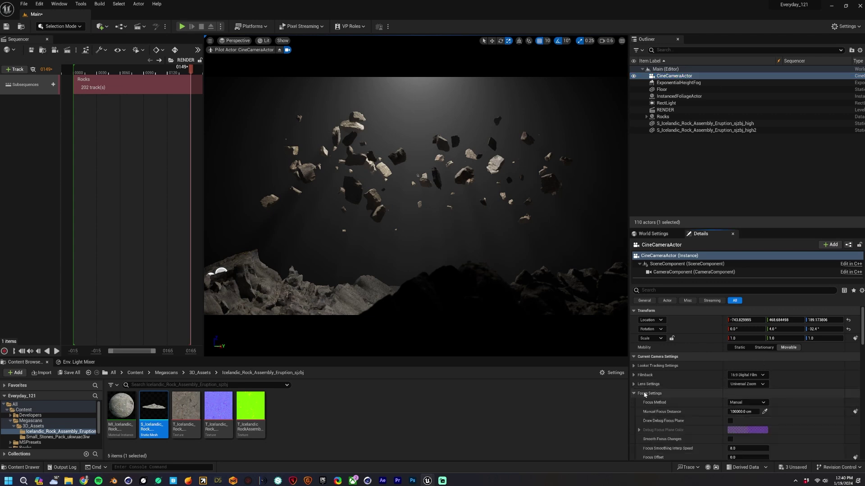
{"action": "left_click", "coordinate": [764, 412]}
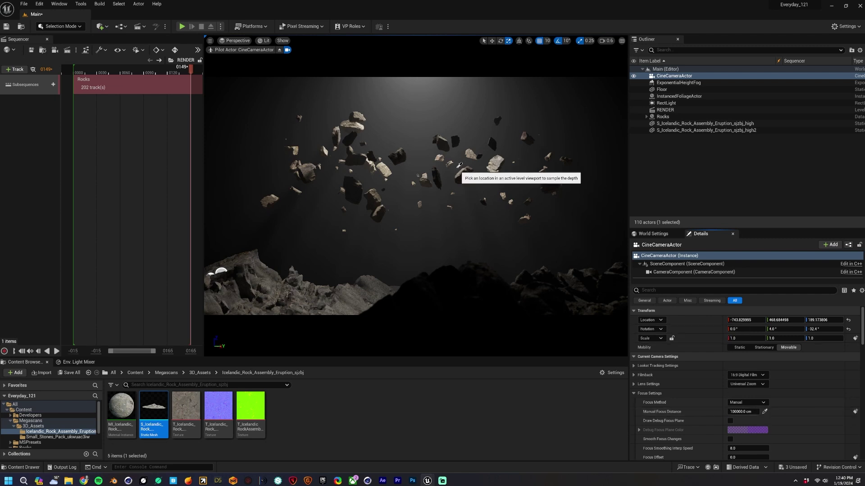
{"action": "left_click", "coordinate": [730, 422]}
{"action": "left_click_drag", "start_coordinate": [743, 412], "coordinate": [759, 412]}
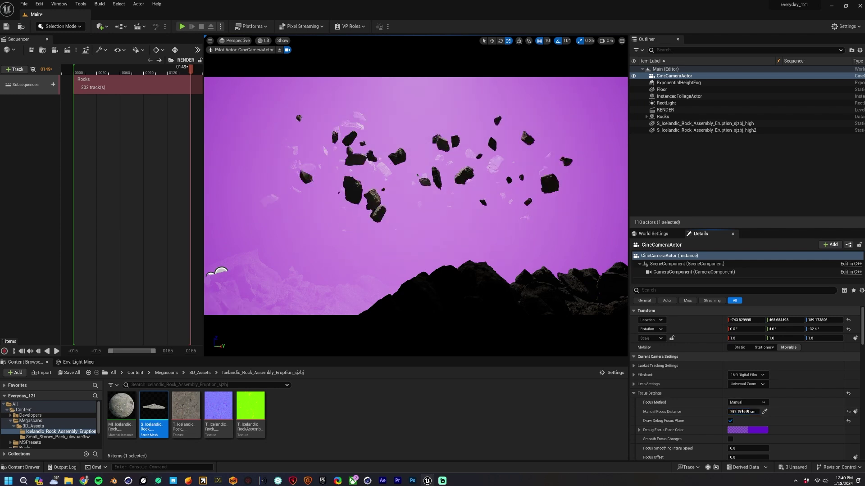
{"action": "left_click", "coordinate": [730, 422]}
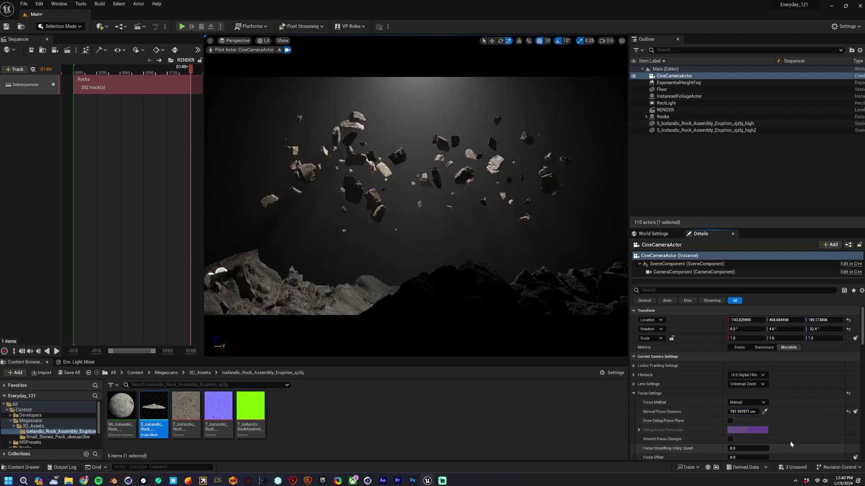
Step: Set the camera's Current Aperture to 2.2 and add the CineCameraActor to the RENDER sequence
{"action": "scroll", "coordinate": [789, 451], "scroll_direction": "down", "scroll_amount": 2}
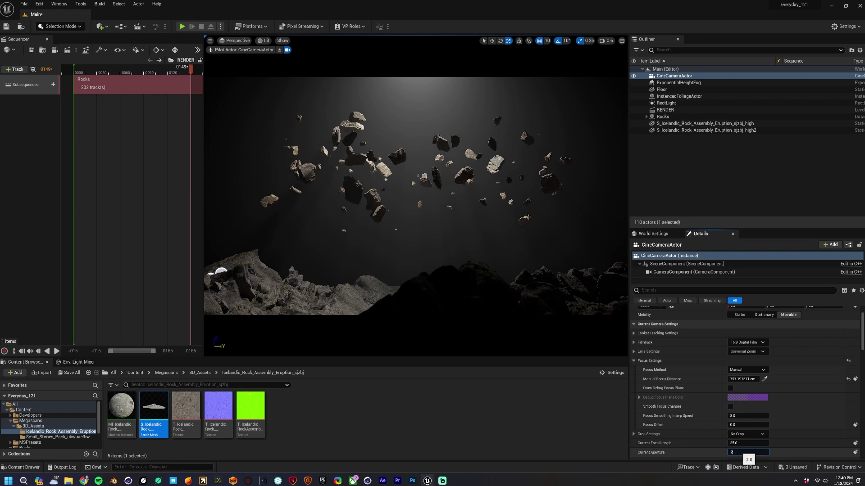
{"action": "left_click_drag", "start_coordinate": [662, 76], "coordinate": [27, 133]}
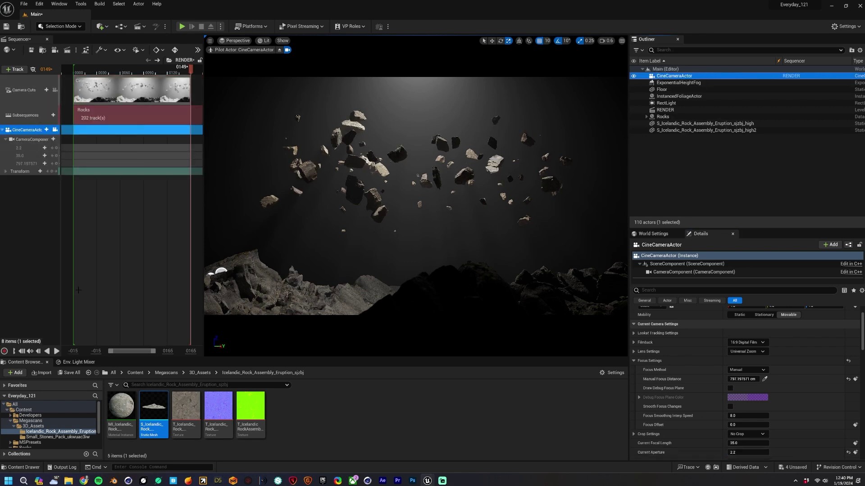
Step: Set the sequence's playback end to frame 600 and extend the Camera Cuts and Rocks subsequence sections past it
{"action": "type", "text": "60"}
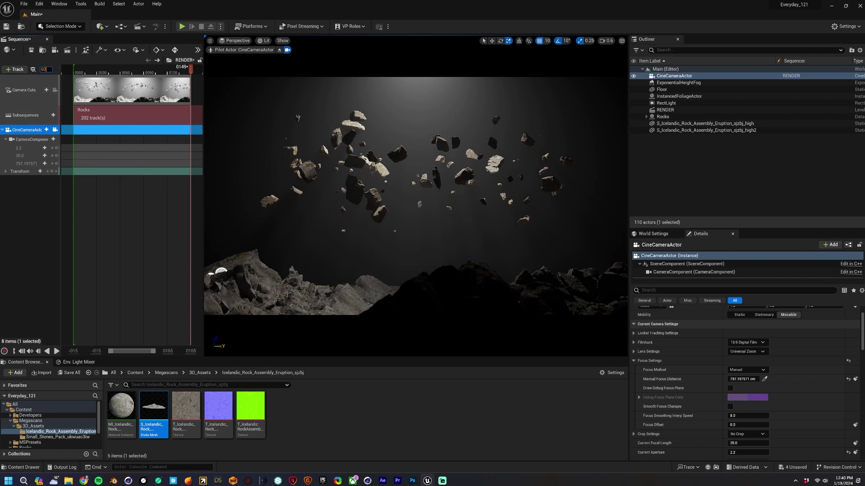
{"action": "type", "text": "0"}
{"action": "key", "text": "Return"}
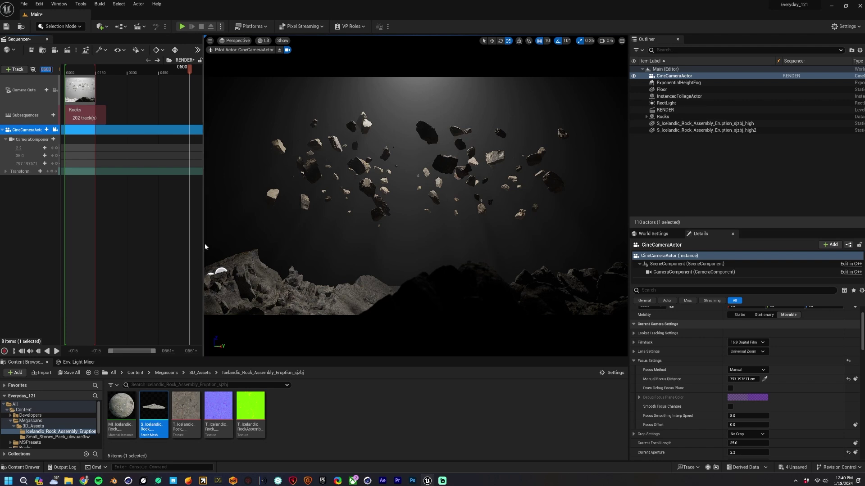
{"action": "left_click_drag", "start_coordinate": [209, 242], "coordinate": [240, 243]}
{"action": "left_click_drag", "start_coordinate": [71, 267], "coordinate": [104, 267]}
{"action": "left_click", "coordinate": [91, 352]}
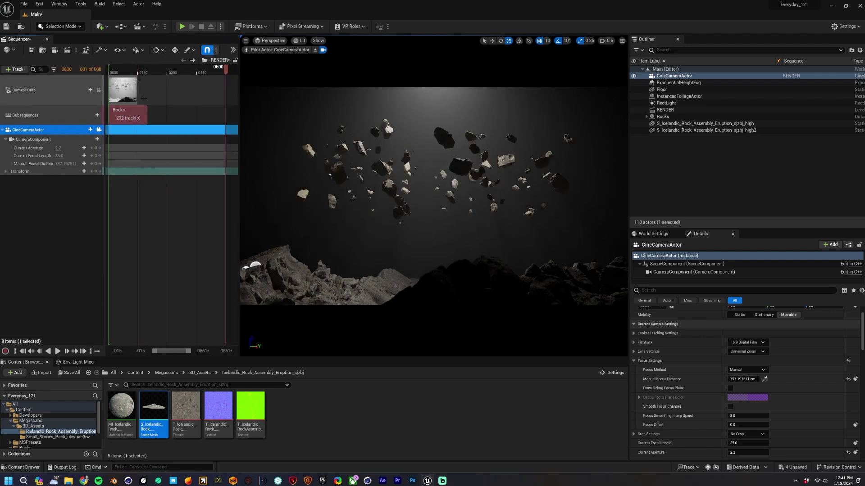
{"action": "left_click_drag", "start_coordinate": [137, 82], "coordinate": [233, 86]}
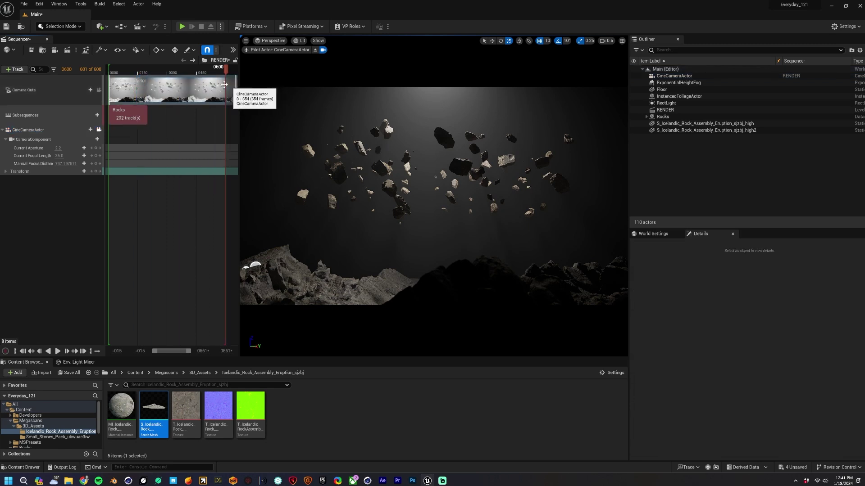
{"action": "left_click_drag", "start_coordinate": [146, 112], "coordinate": [239, 116]}
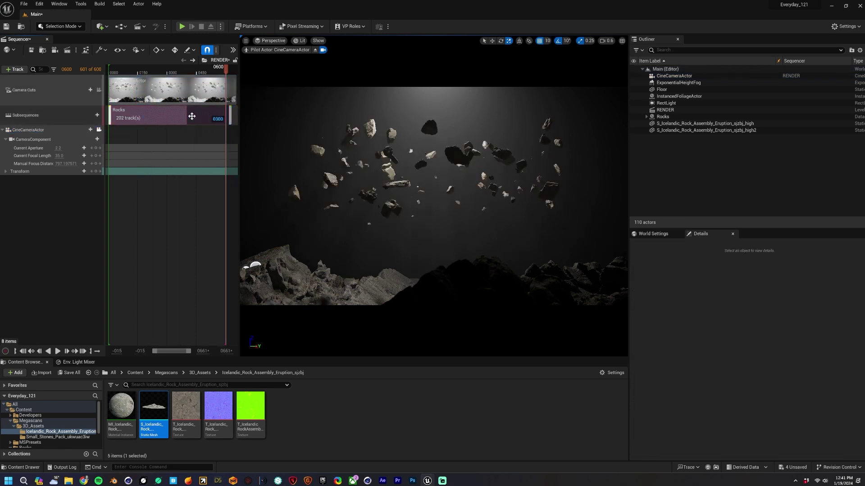
Step: Reduce the Rocks subsequence's Time Scale to slow down the floating rocks, checking the speed in playback
{"action": "right_click", "coordinate": [172, 118]}
{"action": "mouse_move", "coordinate": [203, 123]}
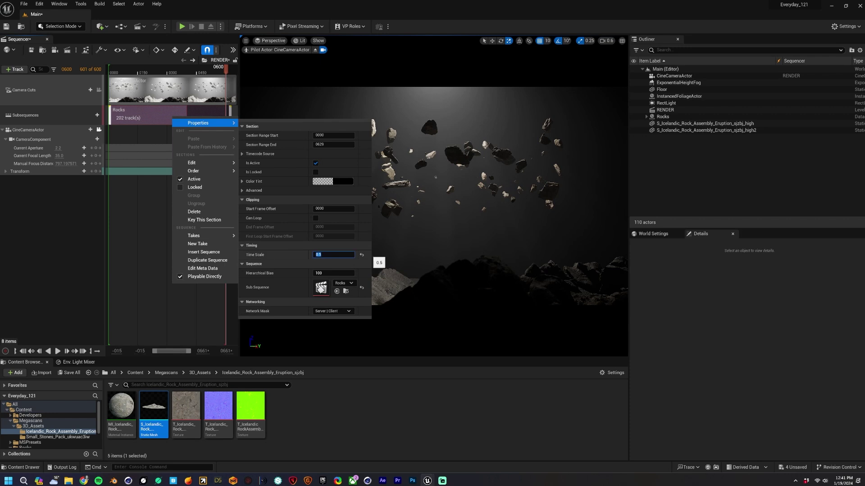
{"action": "key", "text": "Return"}
{"action": "left_click", "coordinate": [133, 71]}
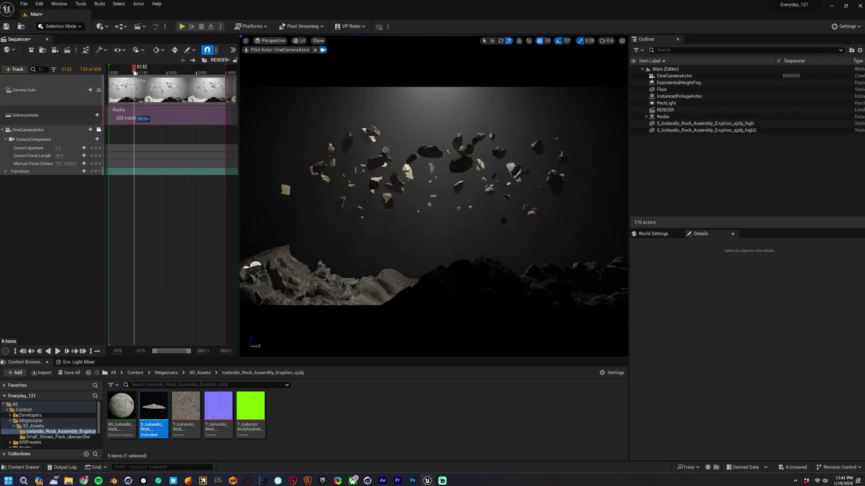
{"action": "key", "text": "space"}
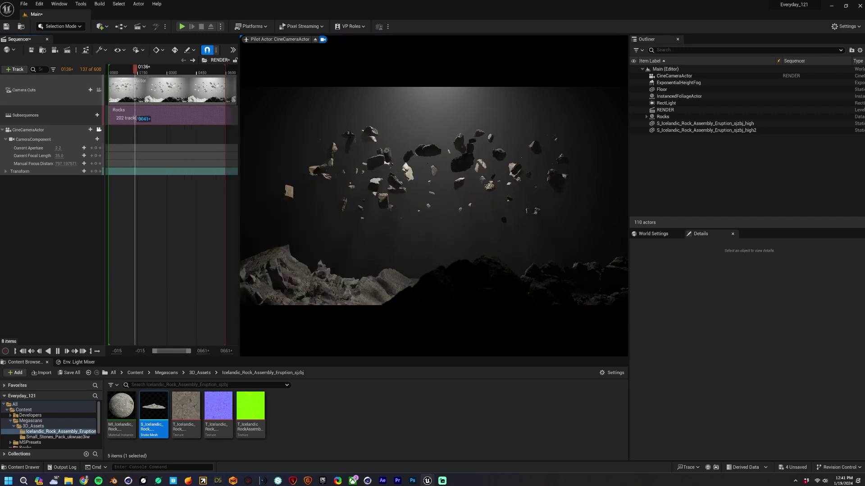
{"action": "right_click", "coordinate": [187, 114]}
{"action": "mouse_move", "coordinate": [211, 123]}
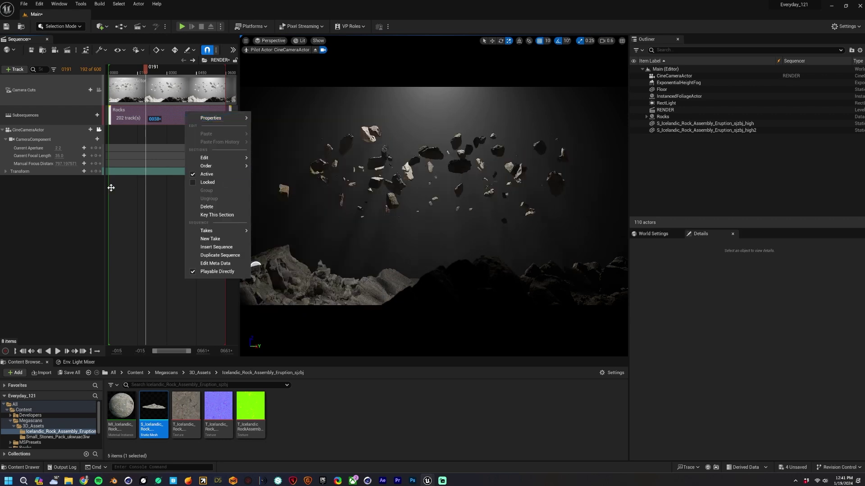
{"action": "left_click", "coordinate": [124, 72]}
{"action": "key", "text": "space"}
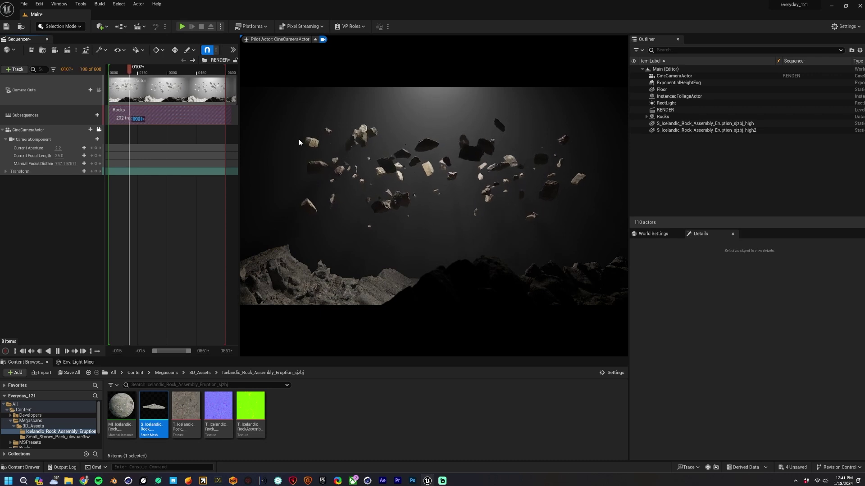
{"action": "key", "text": "space"}
{"action": "left_click_drag", "start_coordinate": [129, 74], "coordinate": [126, 75]}
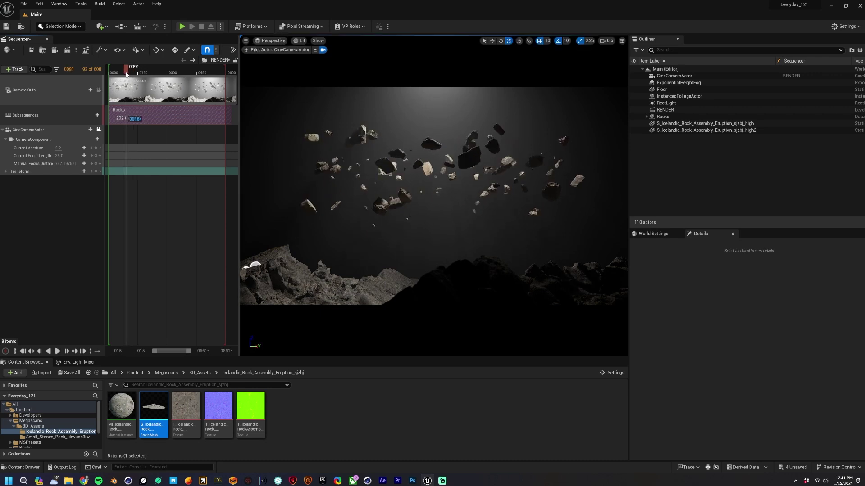
Step: Key the camera's Transform at frame 0, reframe and key it at frame 558, and play back the camera move
{"action": "left_click", "coordinate": [23, 351]}
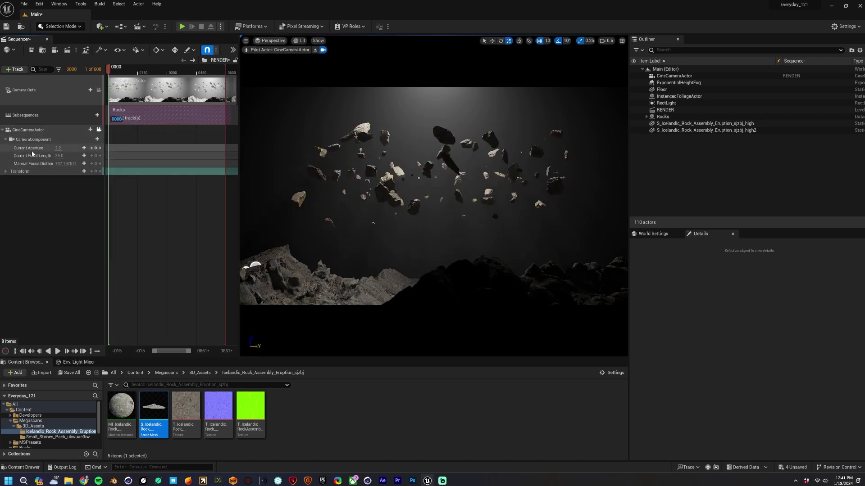
{"action": "left_click", "coordinate": [97, 173]}
{"action": "left_click_drag", "start_coordinate": [109, 72], "coordinate": [218, 74]}
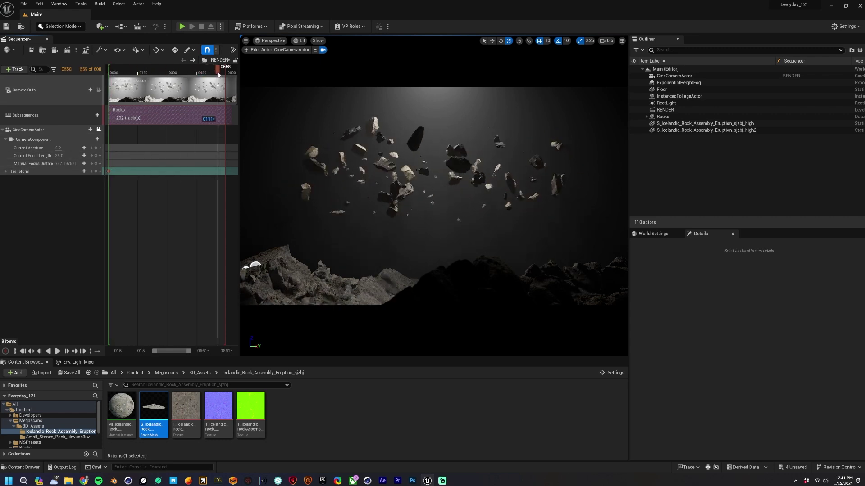
{"action": "key", "text": "w"}
{"action": "mouse_move", "coordinate": [434, 196]}
{"action": "right_mouse_down"}
{"action": "mouse_move", "coordinate": [454, 225]}
{"action": "mouse_move", "coordinate": [434, 214]}
{"action": "mouse_move", "coordinate": [434, 196]}
{"action": "right_mouse_up"}
{"action": "scroll", "coordinate": [436, 215], "scroll_direction": "down", "scroll_amount": 2}
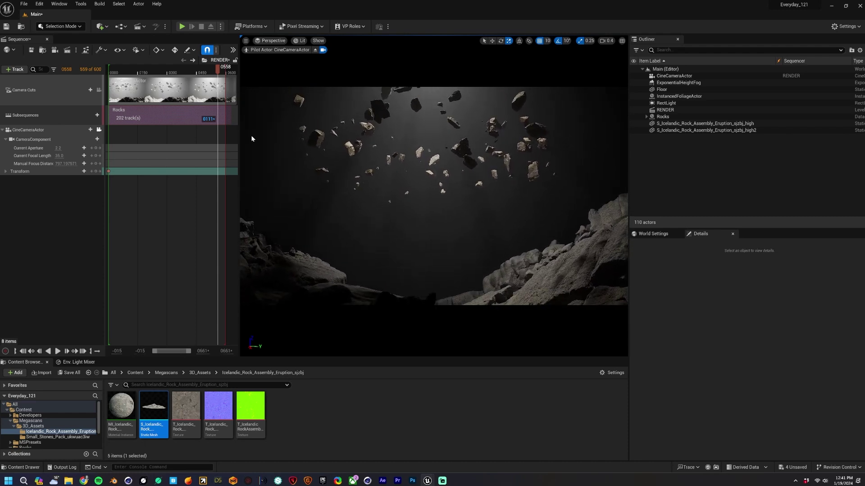
{"action": "left_click", "coordinate": [96, 172]}
{"action": "left_click_drag", "start_coordinate": [190, 72], "coordinate": [125, 85]}
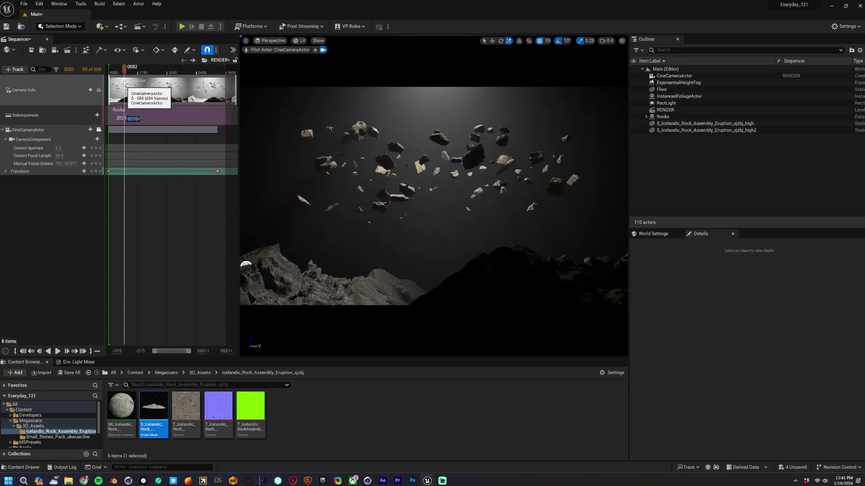
{"action": "key", "text": "space"}
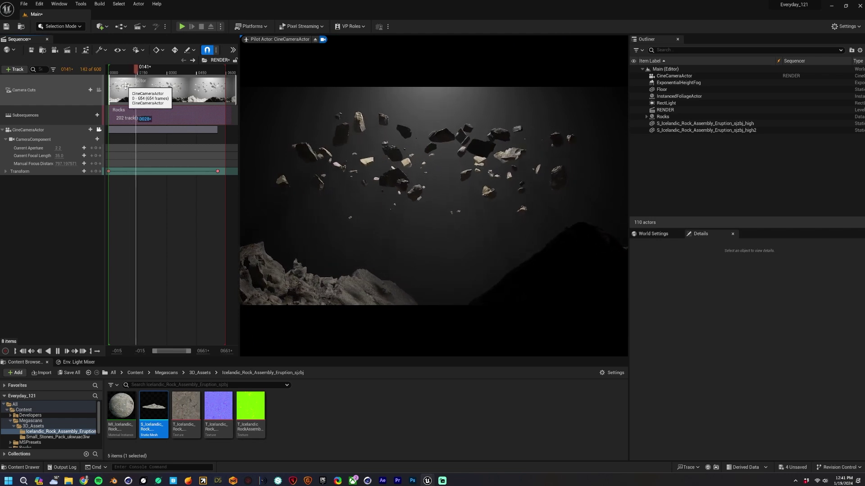
{"action": "key", "text": "space"}
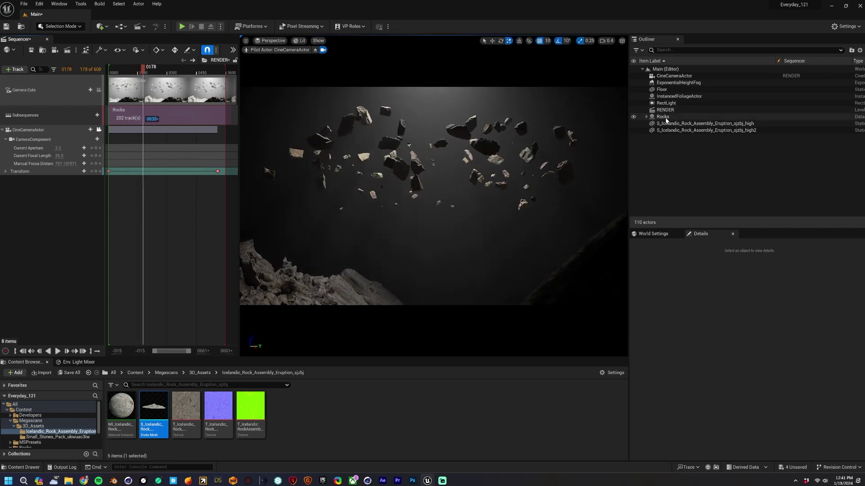
Step: Rotate the Rocks actor to tilt the floating ring relative to the camera, checking the tilt in playback
{"action": "left_click", "coordinate": [664, 117]}
{"action": "left_click_drag", "start_coordinate": [432, 147], "coordinate": [457, 163]}
{"action": "left_click", "coordinate": [136, 71]}
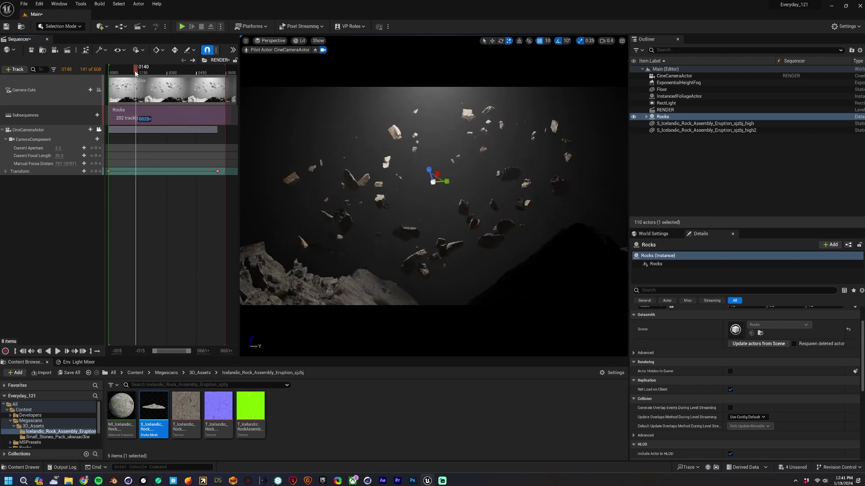
{"action": "key", "text": "space"}
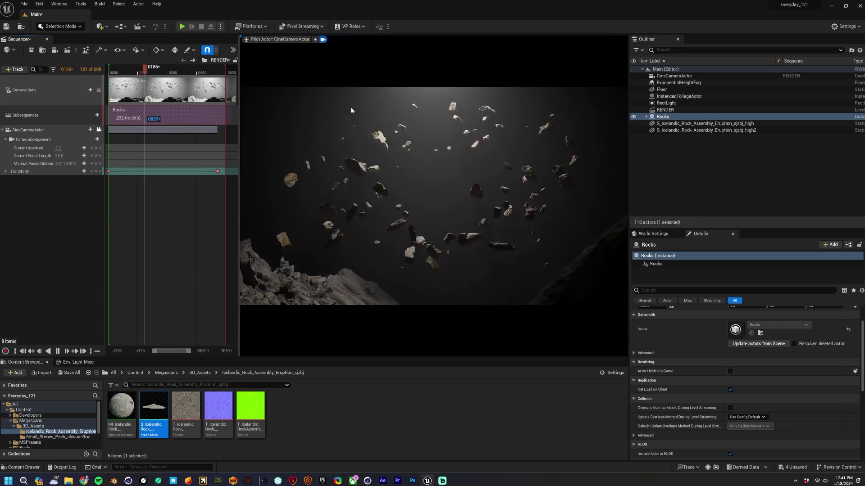
{"action": "key", "text": "space"}
{"action": "left_click_drag", "start_coordinate": [426, 176], "coordinate": [426, 214]}
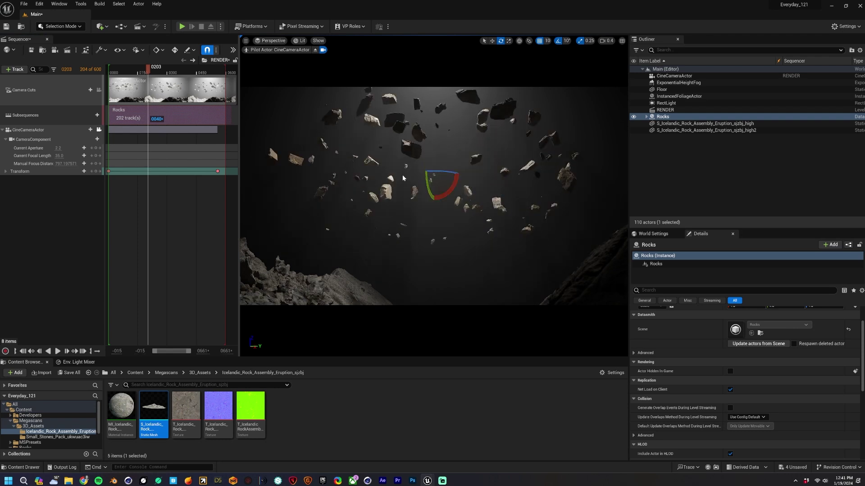
{"action": "left_click_drag", "start_coordinate": [433, 164], "coordinate": [435, 193]}
{"action": "left_click", "coordinate": [123, 72]}
{"action": "key", "text": "space"}
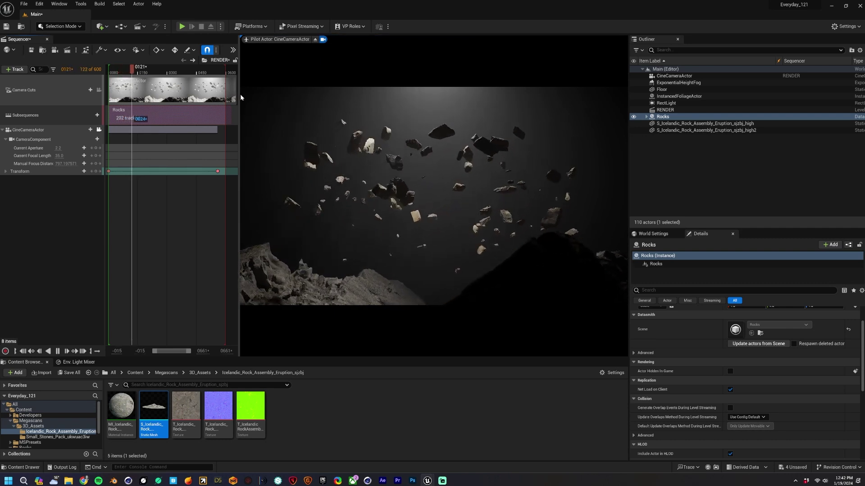
{"action": "key", "text": "space"}
Step: Set the RectLight's Indirect Lighting Intensity to about 1.8 and its Volumetric Scattering Intensity to about 3.26
{"action": "left_click", "coordinate": [666, 104]}
{"action": "scroll", "coordinate": [790, 381], "scroll_direction": "down", "scroll_amount": 2}
{"action": "scroll", "coordinate": [789, 386], "scroll_direction": "down", "scroll_amount": 2}
{"action": "left_click_drag", "start_coordinate": [738, 387], "coordinate": [774, 387]}
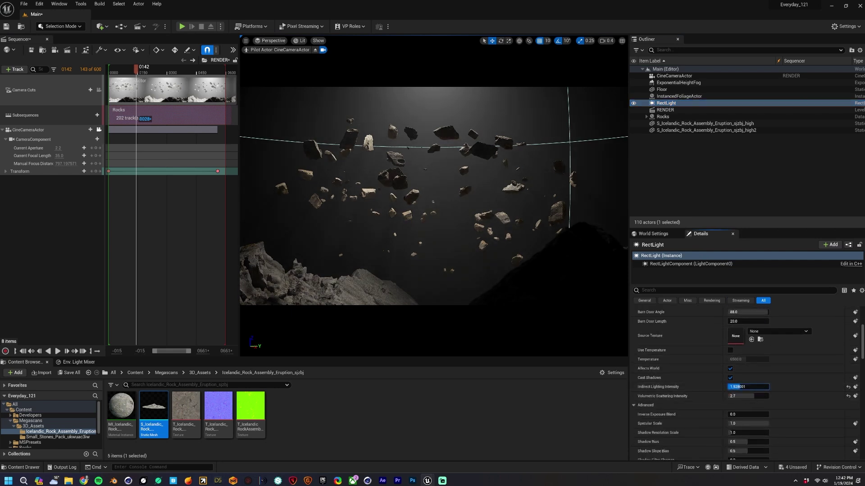
{"action": "left_click_drag", "start_coordinate": [737, 387], "coordinate": [761, 397]}
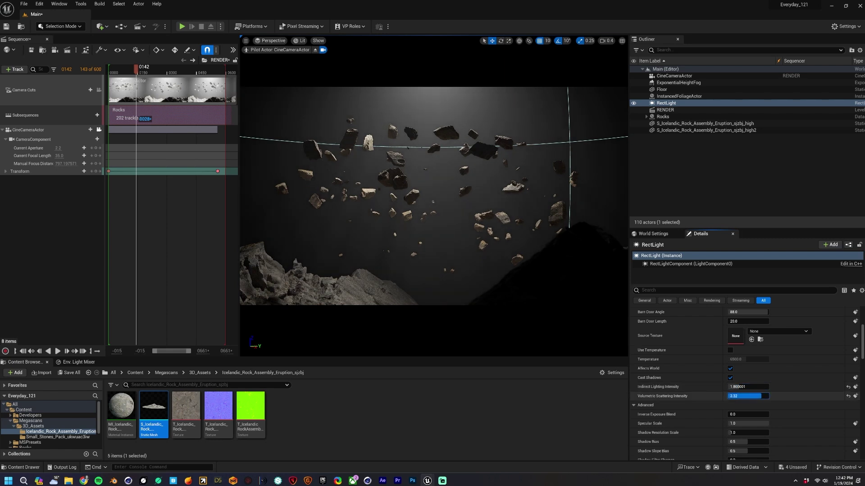
{"action": "scroll", "coordinate": [795, 382], "scroll_direction": "up", "scroll_amount": 5}
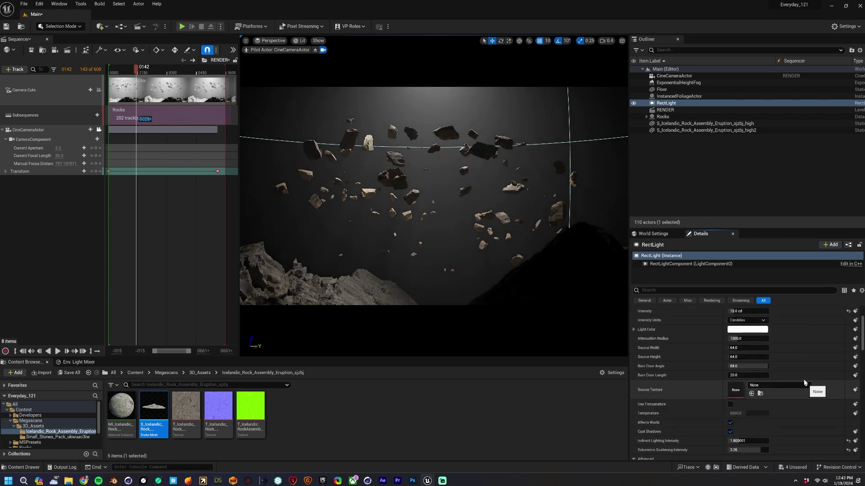
Step: Set the RectLight's Intensity to 25 cd
{"action": "left_click", "coordinate": [746, 343]}
{"action": "type", "text": "25"}
{"action": "key", "text": "Return"}
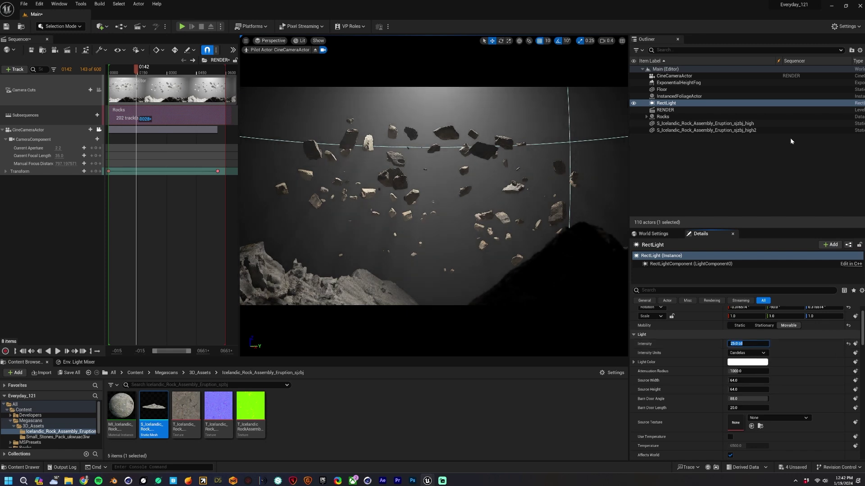
Step: Set the ExponentialHeightFog's volumetric Scattering Distribution to about 0.35 and its Extinction Scale to 2
{"action": "left_click", "coordinate": [678, 83]}
{"action": "scroll", "coordinate": [792, 388], "scroll_direction": "down", "scroll_amount": 5}
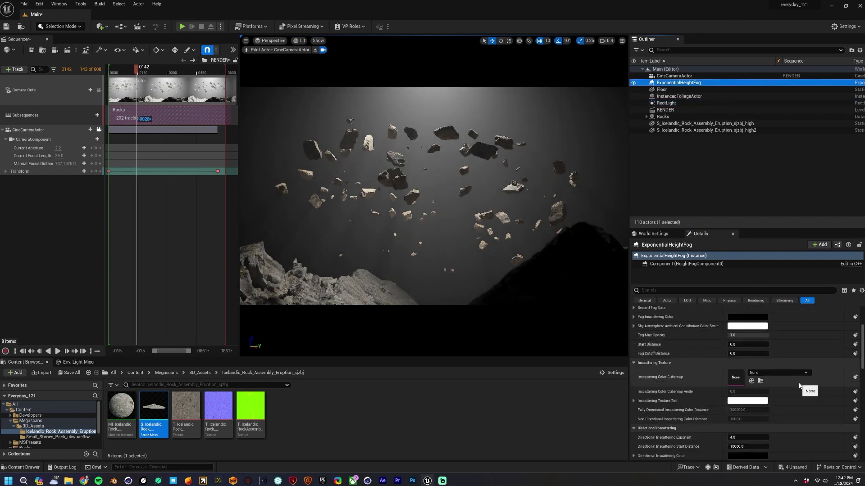
{"action": "scroll", "coordinate": [802, 396], "scroll_direction": "down", "scroll_amount": 2}
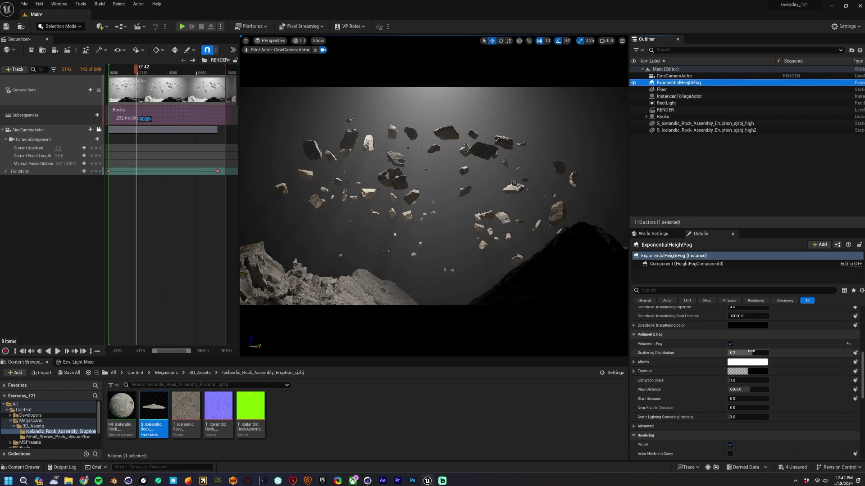
{"action": "mouse_move", "coordinate": [752, 352]}
{"action": "left_mouse_down"}
{"action": "mouse_move", "coordinate": [772, 352]}
{"action": "mouse_move", "coordinate": [755, 353]}
{"action": "left_mouse_up"}
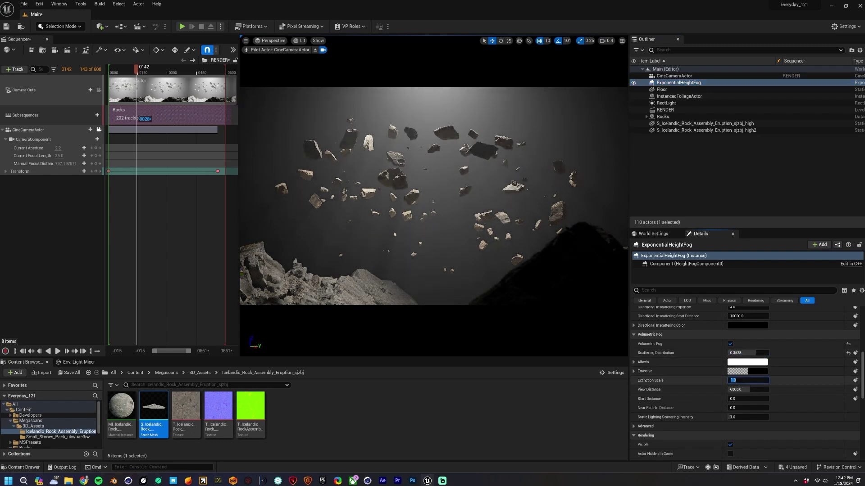
{"action": "type", "text": "2"}
{"action": "key", "text": "Return"}
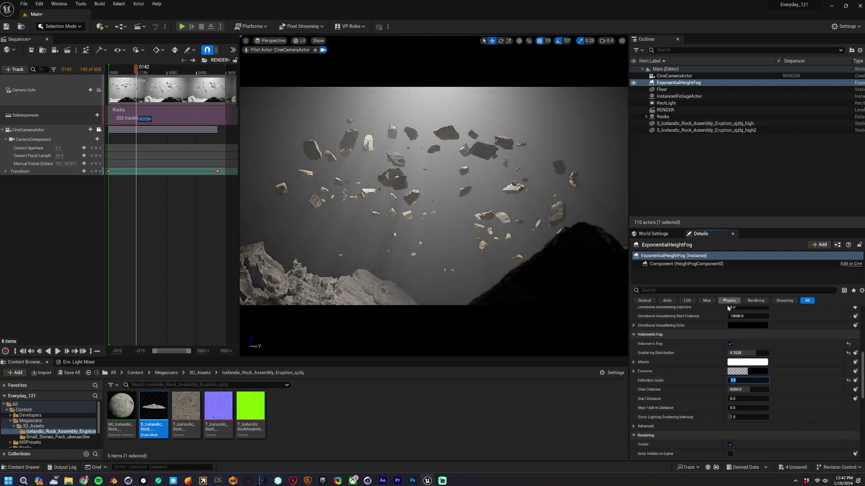
Step: Set the height fog's Fog Density to 0.05 and play back the sequence to check the look
{"action": "scroll", "coordinate": [745, 379], "scroll_direction": "up", "scroll_amount": 10}
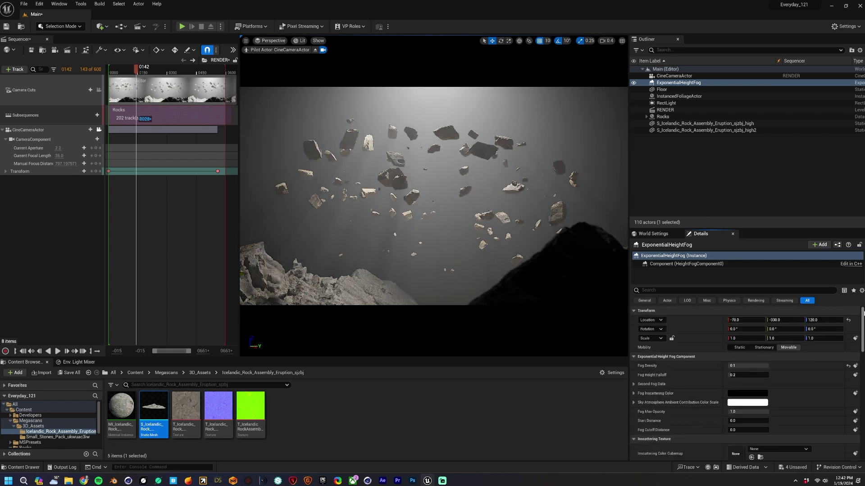
{"action": "left_click", "coordinate": [745, 366]}
{"action": "type", "text": "0.05"}
{"action": "key", "text": "Return"}
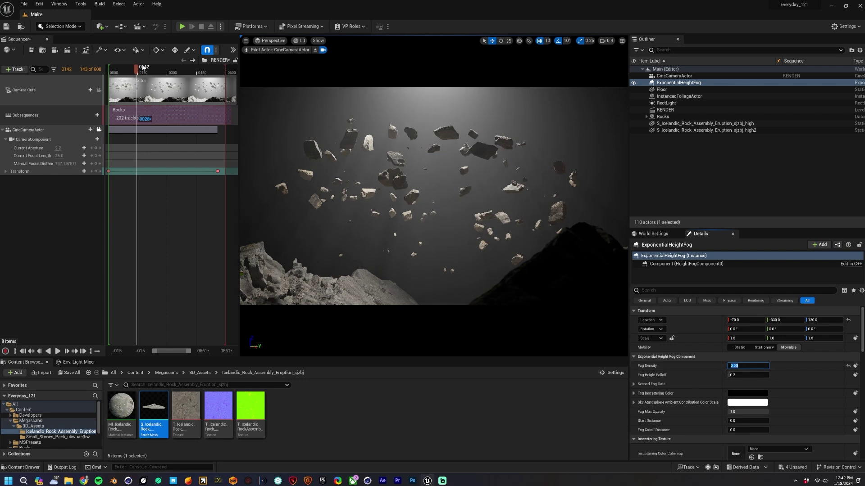
{"action": "key", "text": "space"}
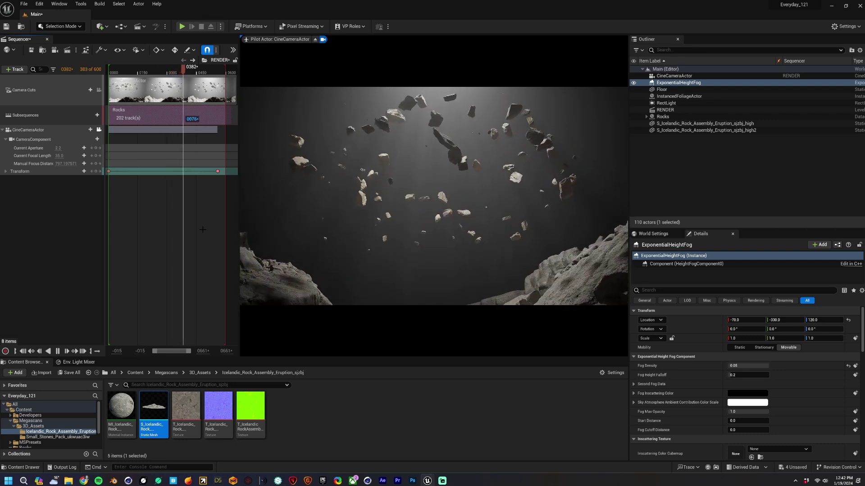
{"action": "key", "text": "space"}
{"action": "left_click", "coordinate": [202, 228]}
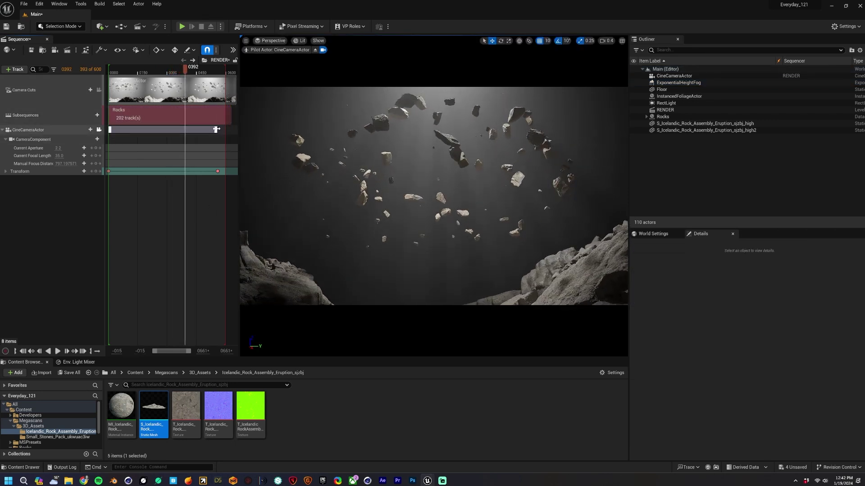
Step: Stretch the CineCameraActor's keyed range to the end of the sequence and scrub through the camera move
{"action": "left_click_drag", "start_coordinate": [215, 130], "coordinate": [228, 130]}
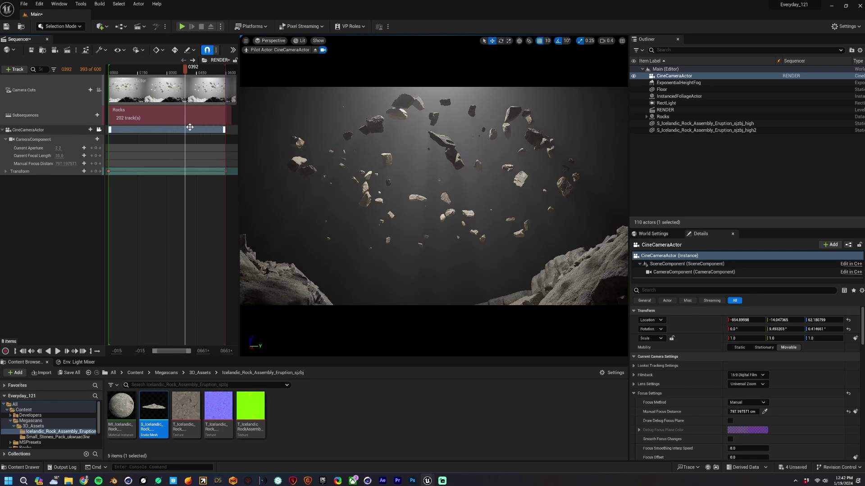
{"action": "left_click_drag", "start_coordinate": [189, 72], "coordinate": [179, 74]}
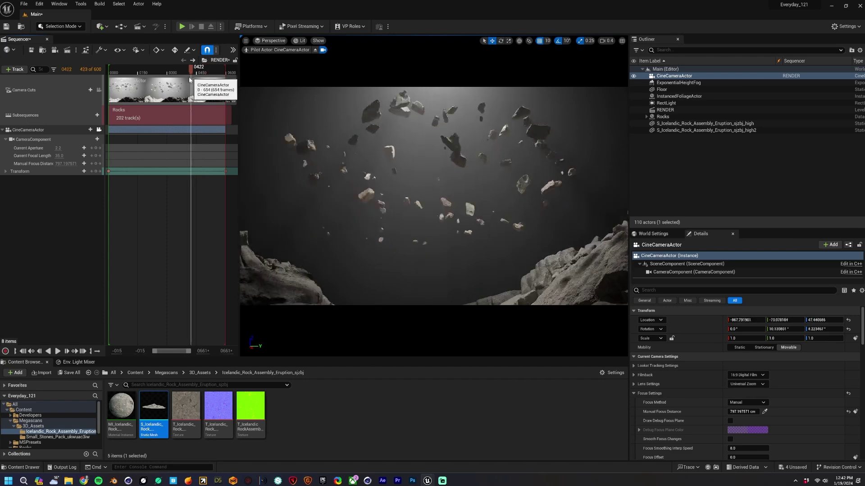
{"action": "left_click", "coordinate": [126, 169]}
Step: Open the Movie Render Queue and add the RENDER level sequence as a render job
{"action": "left_click", "coordinate": [60, 4]}
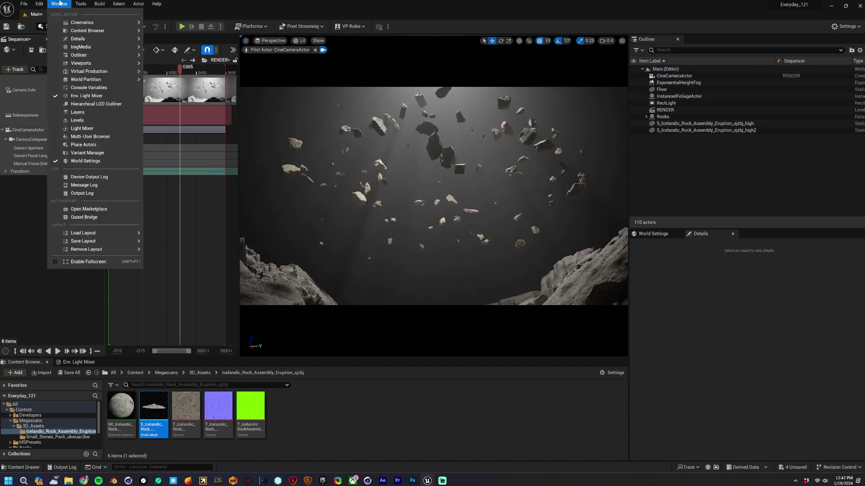
{"action": "mouse_move", "coordinate": [76, 25]}
{"action": "left_click", "coordinate": [190, 33]}
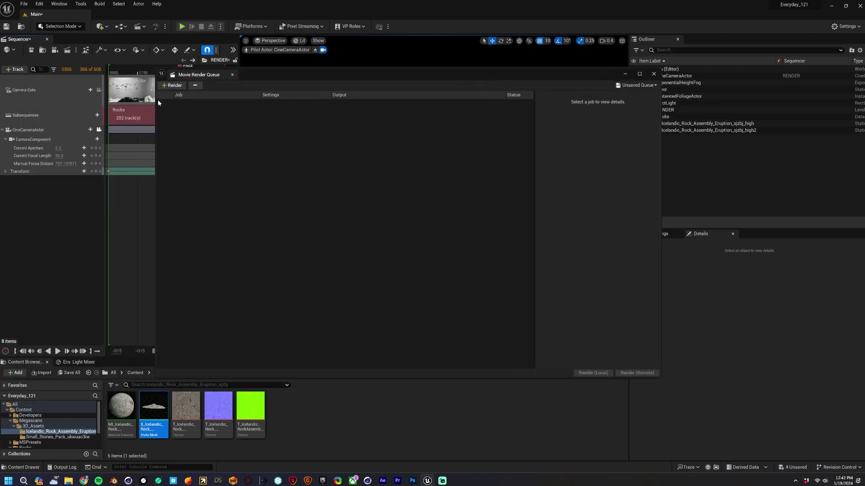
{"action": "left_click", "coordinate": [174, 86]}
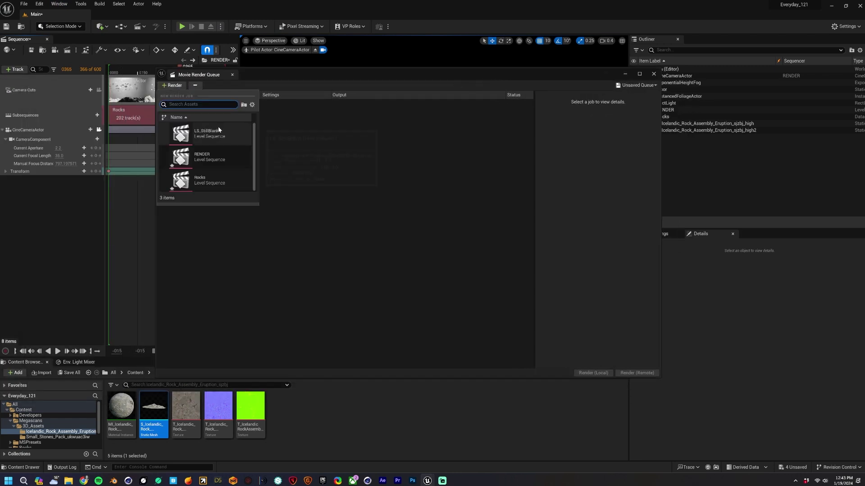
{"action": "left_click", "coordinate": [206, 157]}
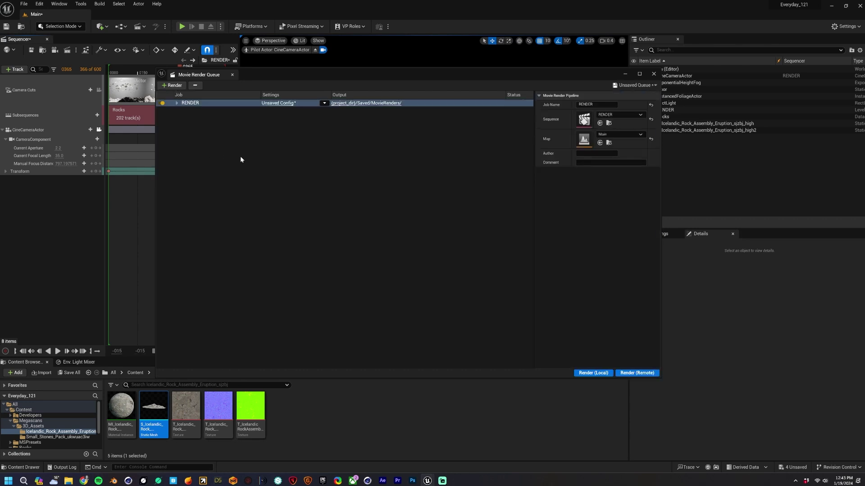
Step: In the RENDER job's configuration, add and enable SceneDepth as an additional post process material for Deferred Rendering
{"action": "left_click", "coordinate": [283, 105]}
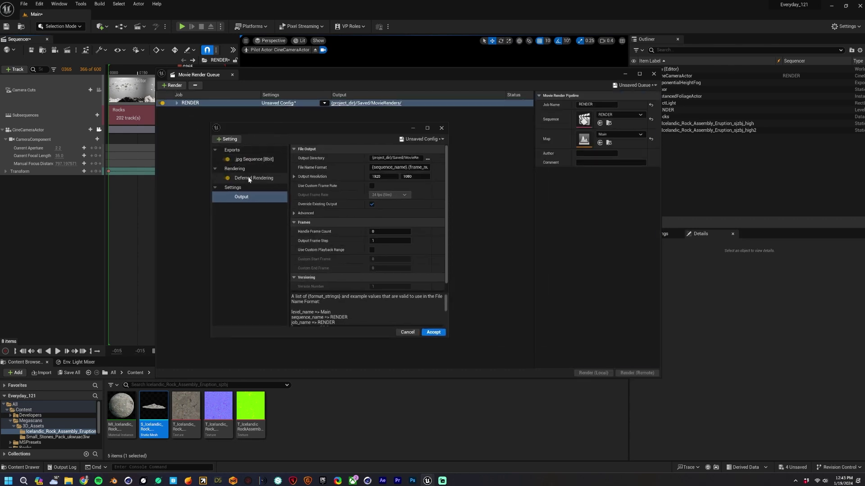
{"action": "left_click", "coordinate": [249, 179]}
{"action": "left_click", "coordinate": [294, 204]}
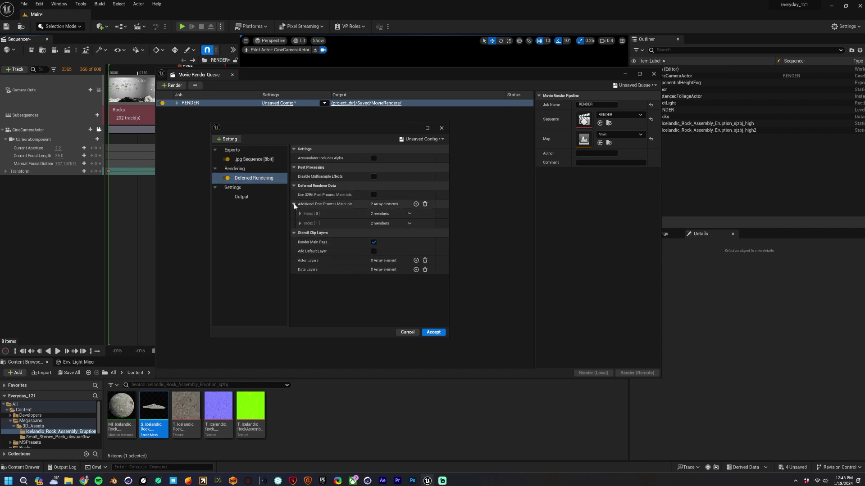
{"action": "left_click", "coordinate": [416, 204]}
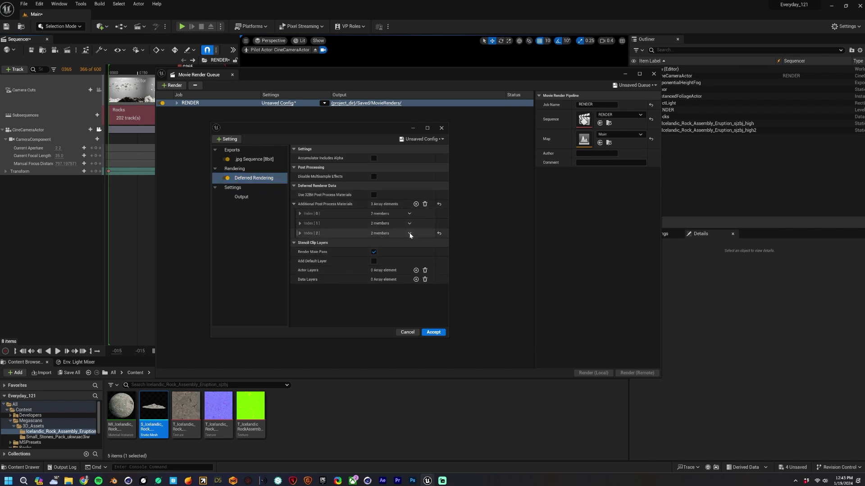
{"action": "left_click", "coordinate": [299, 234]}
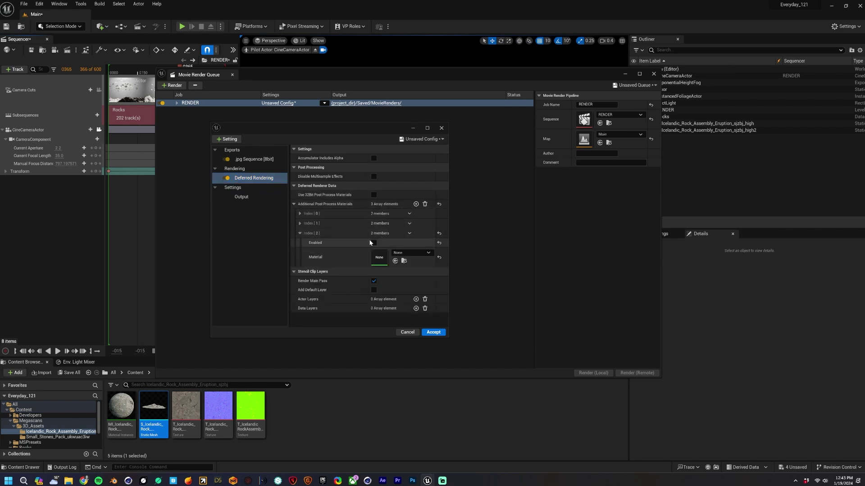
{"action": "left_click", "coordinate": [374, 244]}
{"action": "left_click", "coordinate": [410, 253]}
{"action": "type", "text": "scene"}
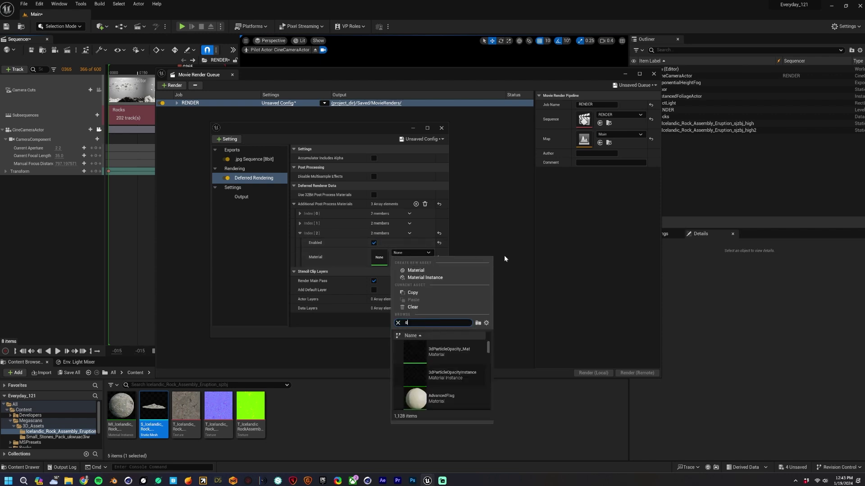
{"action": "left_click", "coordinate": [451, 398]}
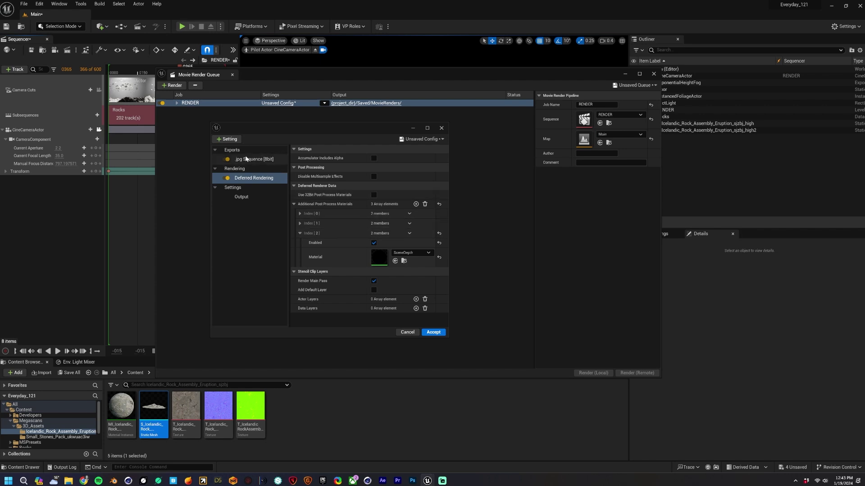
Step: Add the Anti-aliasing and Game Overrides settings to the render configuration
{"action": "left_click", "coordinate": [230, 140]}
{"action": "left_click", "coordinate": [232, 158]}
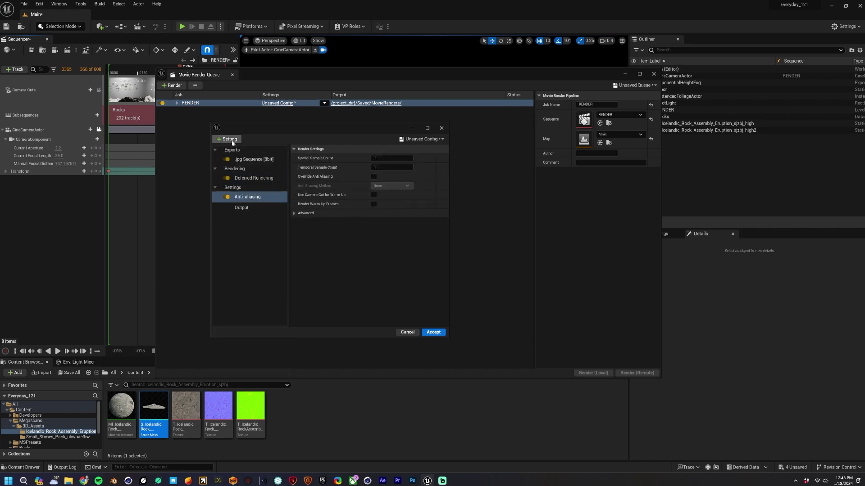
{"action": "left_click", "coordinate": [229, 140]}
{"action": "left_click", "coordinate": [243, 194]}
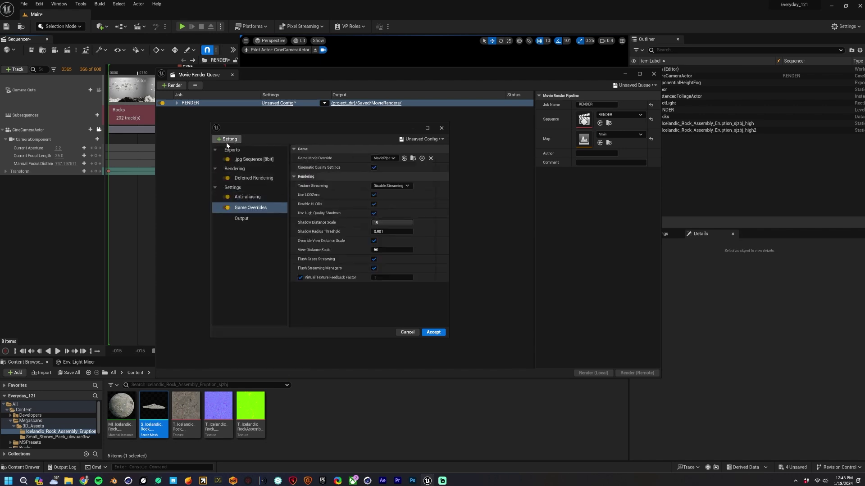
Step: Enable Render Warm Up Frames for Anti-aliasing and set the Render and Engine Warm Up Counts to 128
{"action": "left_click", "coordinate": [246, 198]}
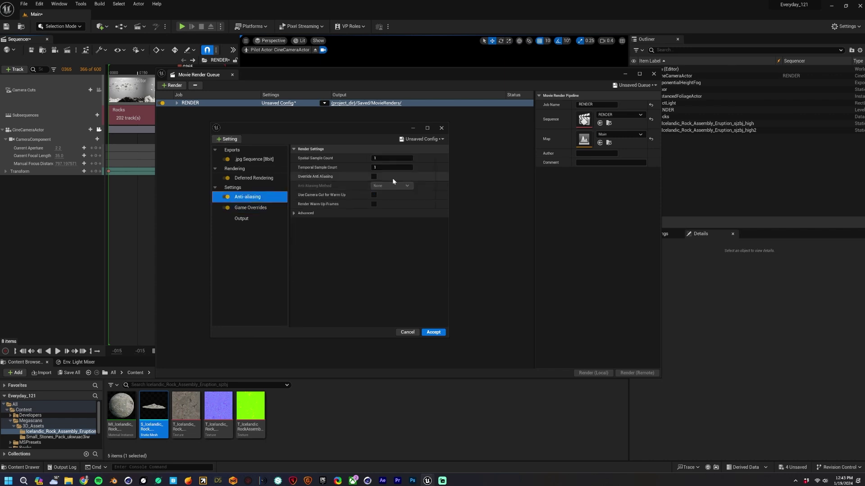
{"action": "left_click", "coordinate": [373, 205]}
{"action": "left_click", "coordinate": [294, 214]}
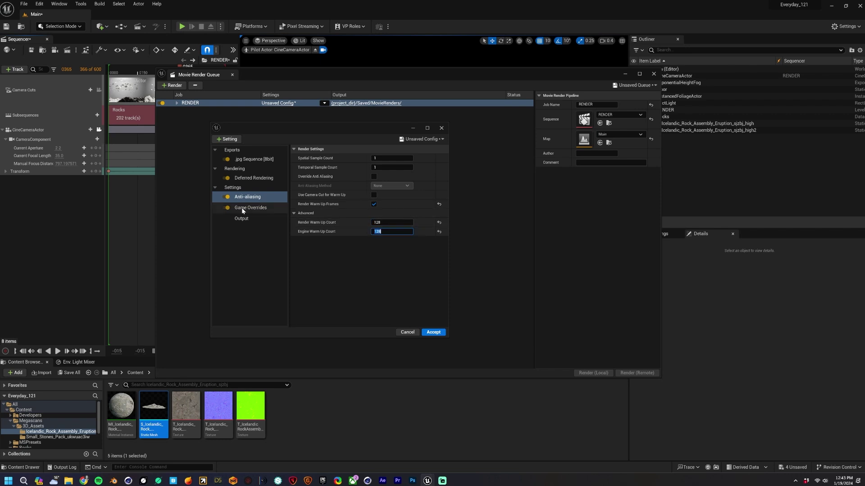
Step: Create a folder named seq inside Tutorials/Rocks and set it as the render's output directory
{"action": "left_click", "coordinate": [251, 159]}
{"action": "left_click", "coordinate": [250, 218]}
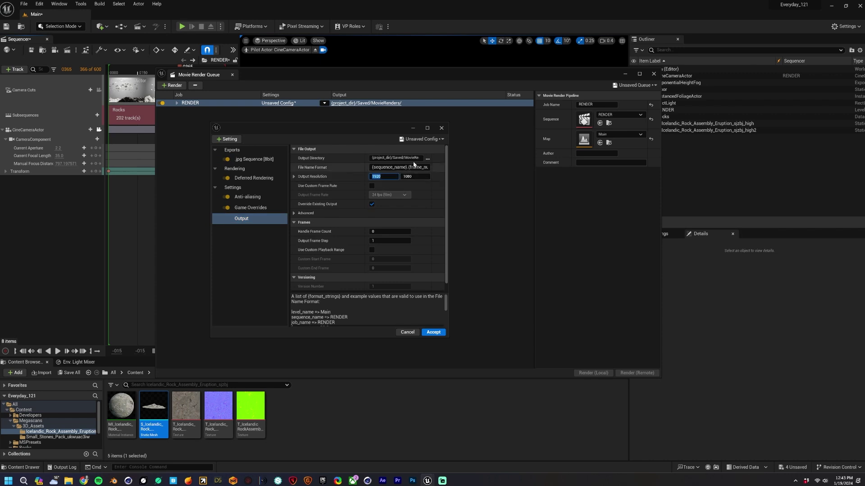
{"action": "left_click", "coordinate": [428, 159]}
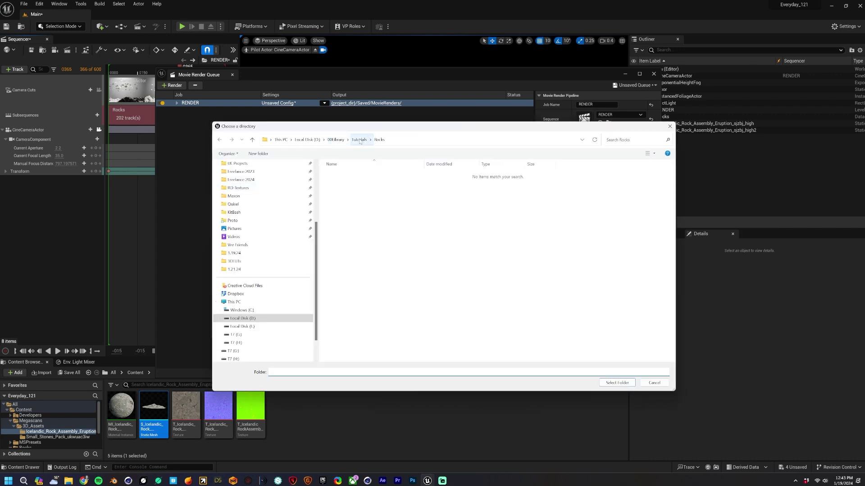
{"action": "right_click", "coordinate": [361, 244]}
{"action": "left_click", "coordinate": [460, 298]}
{"action": "left_click", "coordinate": [455, 298]}
{"action": "double_click", "coordinate": [340, 190]}
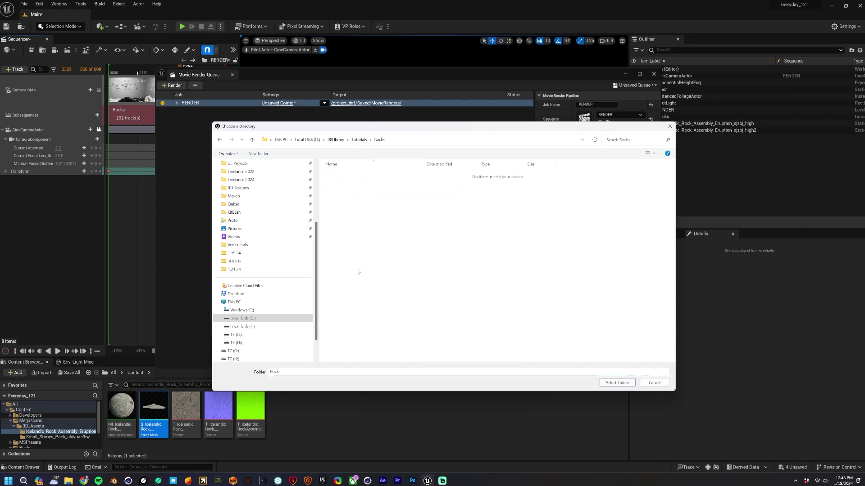
{"action": "right_click", "coordinate": [361, 253]}
{"action": "mouse_move", "coordinate": [396, 333]}
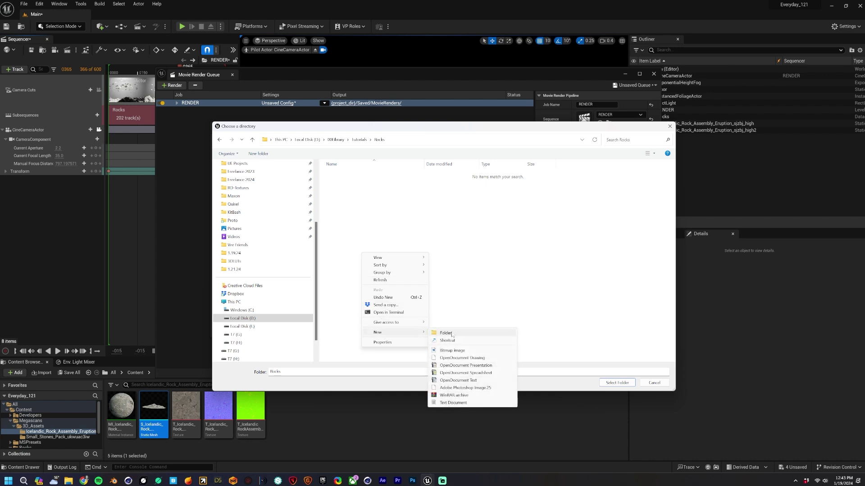
{"action": "left_click", "coordinate": [452, 334]}
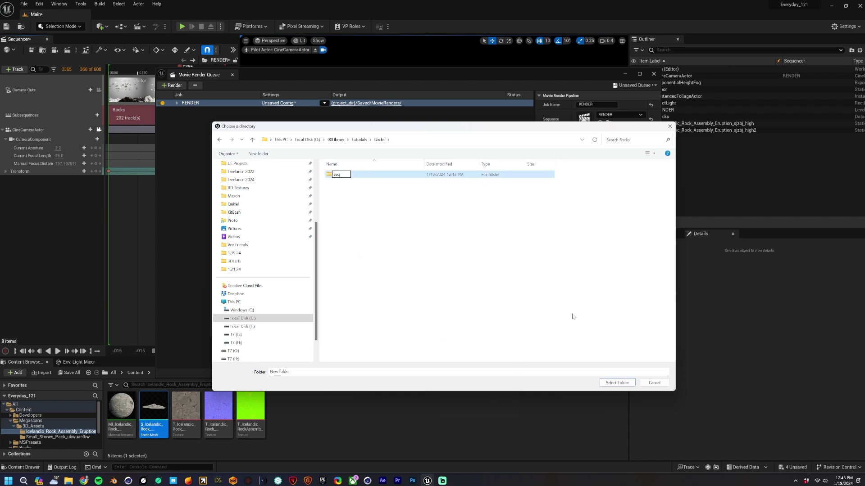
{"action": "left_click", "coordinate": [617, 382]}
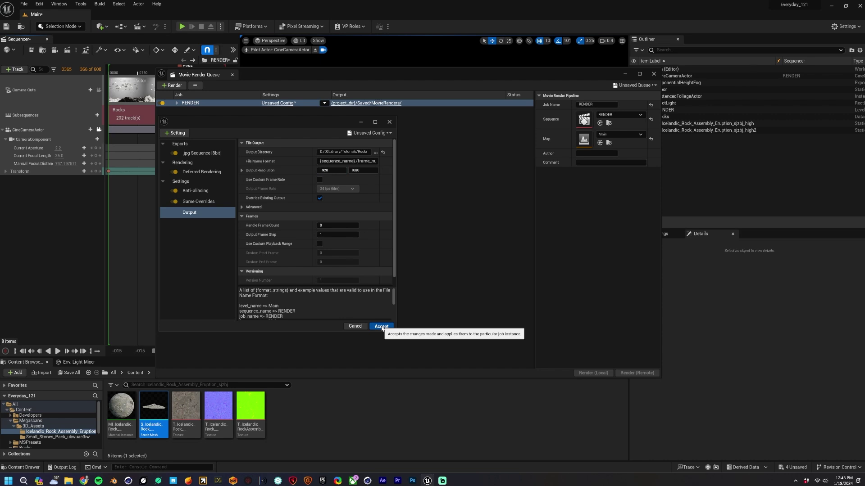
Step: Accept the render configuration and start rendering the RENDER job locally
{"action": "left_click", "coordinate": [381, 326]}
{"action": "left_click_drag", "start_coordinate": [410, 77], "coordinate": [395, 66]}
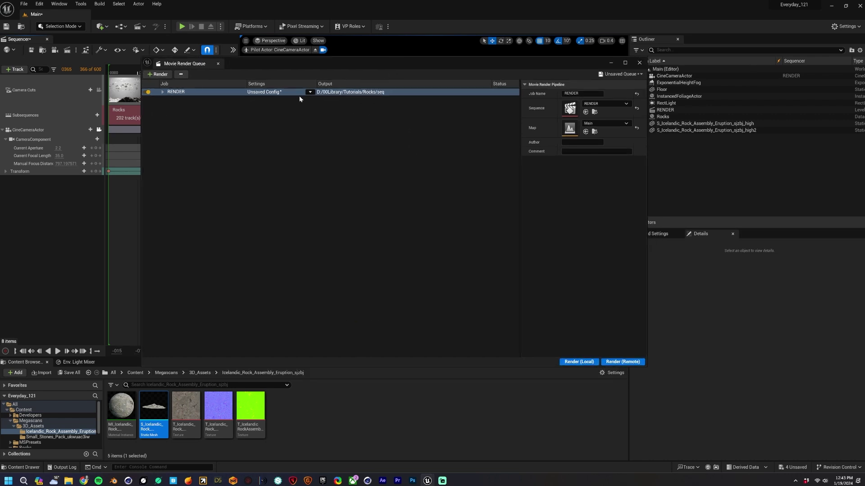
{"action": "left_click", "coordinate": [579, 363]}
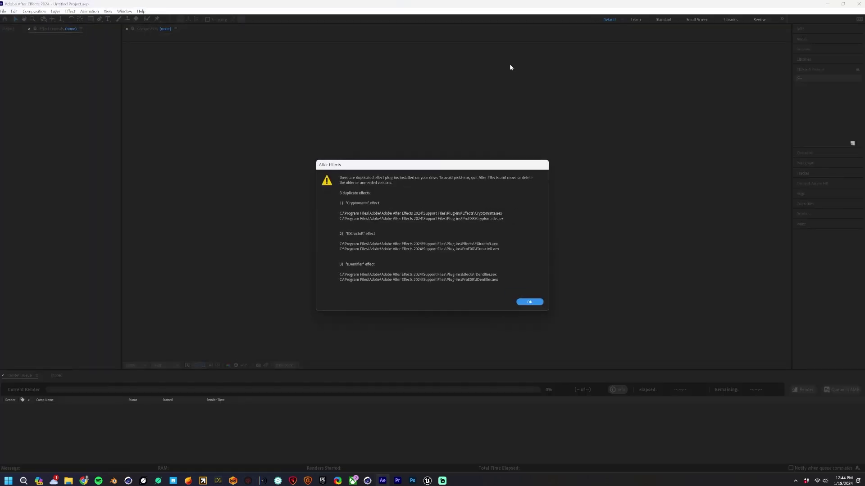
Step: Import the rendered RENDER.FinalImage JPEG sequence from the Tutorials/Rocks/seq folder as footage
{"action": "left_click", "coordinate": [527, 303]}
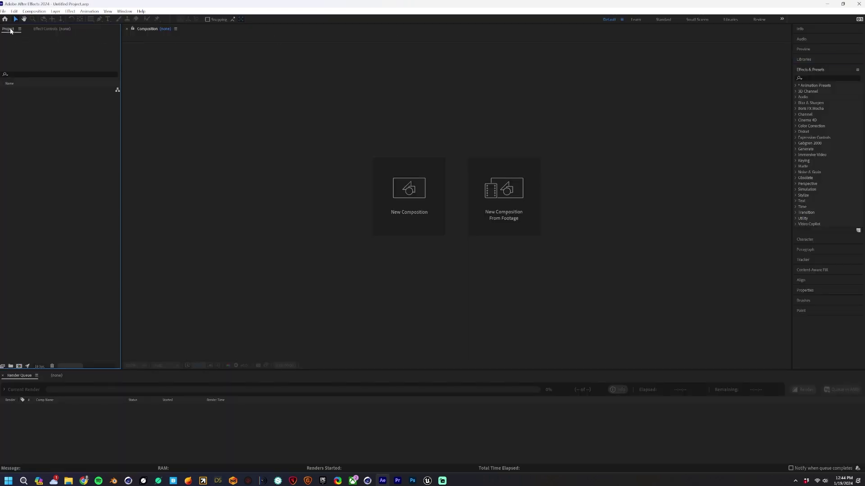
{"action": "double_click", "coordinate": [38, 139]}
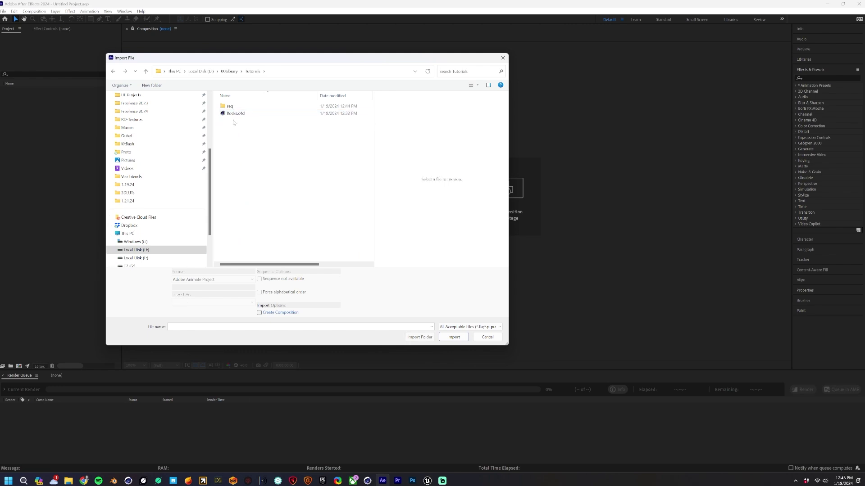
{"action": "double_click", "coordinate": [229, 106]}
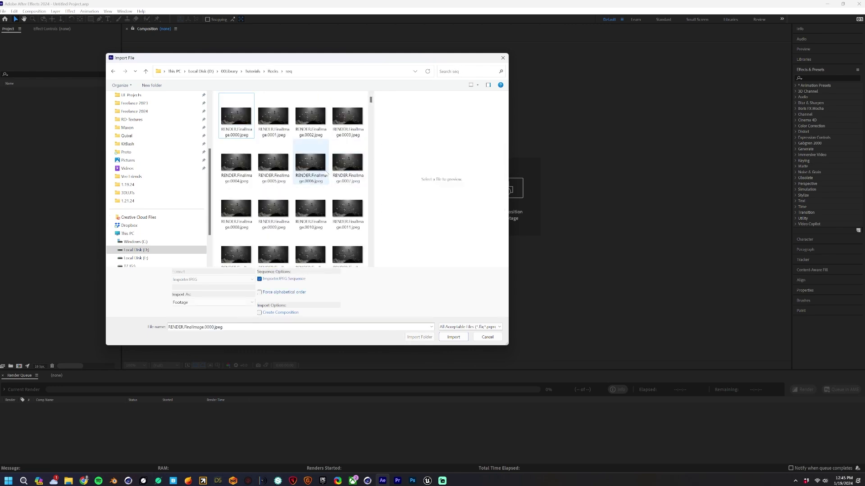
{"action": "left_click", "coordinate": [253, 122]}
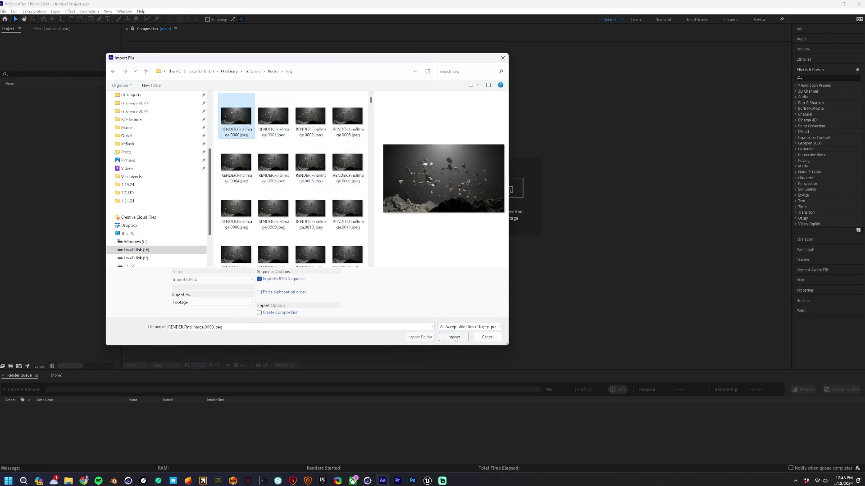
{"action": "left_click", "coordinate": [454, 338]}
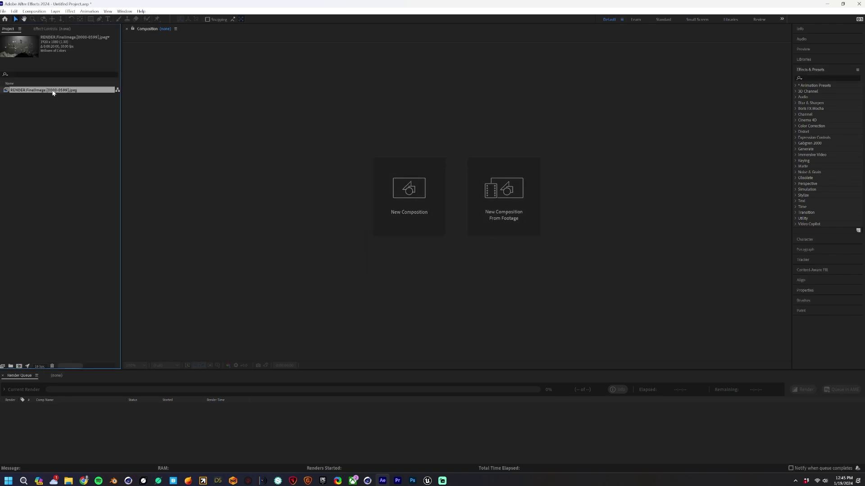
Step: Create a composition from the imported image sequence and preview its playback from the start
{"action": "left_click_drag", "start_coordinate": [244, 130], "coordinate": [445, 178]}
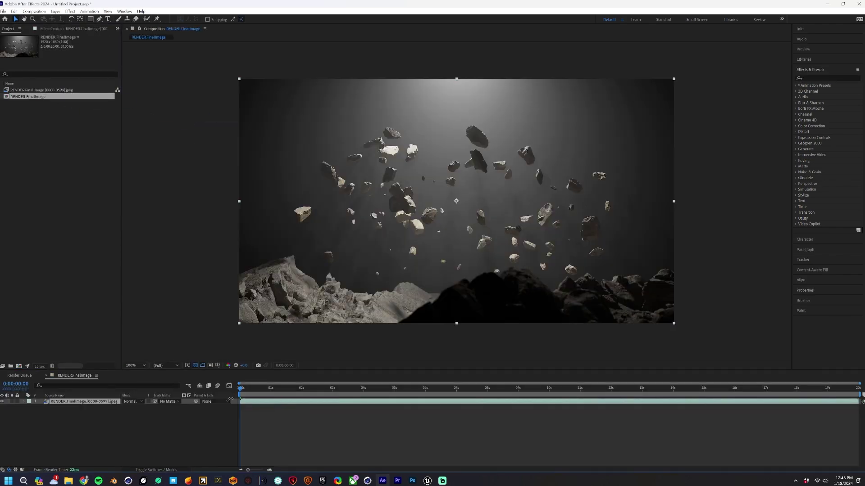
{"action": "left_click_drag", "start_coordinate": [244, 392], "coordinate": [188, 382]}
{"action": "key", "text": "space"}
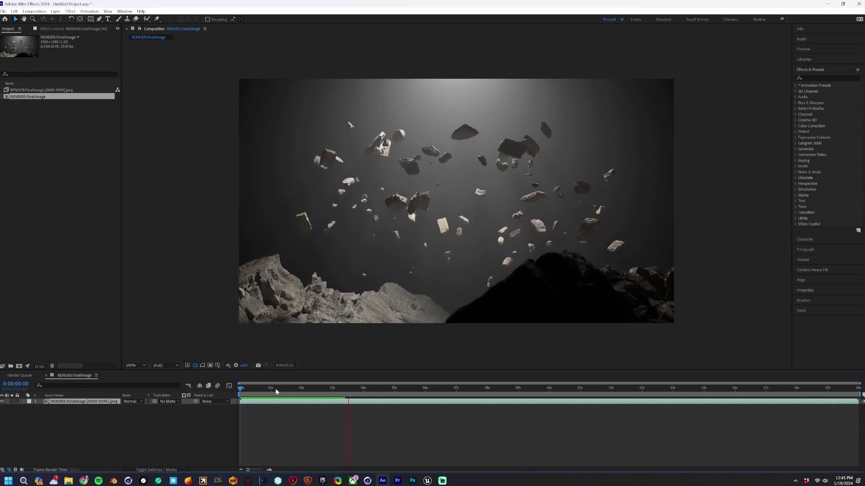
{"action": "key", "text": "space"}
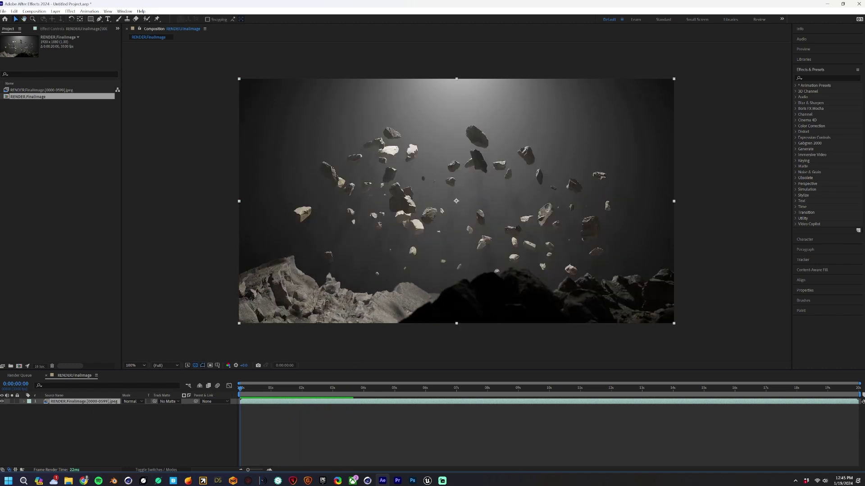
Step: Apply the Shift Channels effect to the footage layer and set the layer's blending mode to Screen
{"action": "left_click", "coordinate": [825, 77]}
{"action": "type", "text": "shift"}
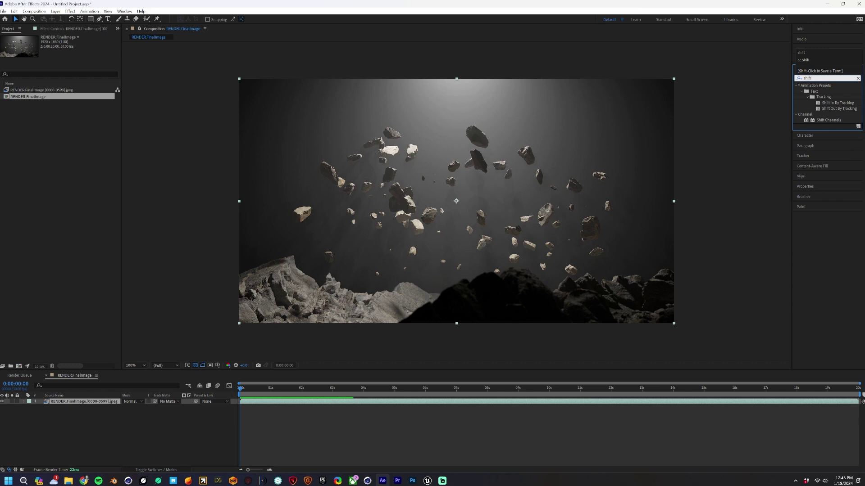
{"action": "double_click", "coordinate": [830, 122]}
{"action": "left_click", "coordinate": [69, 402]}
{"action": "left_click", "coordinate": [131, 401]}
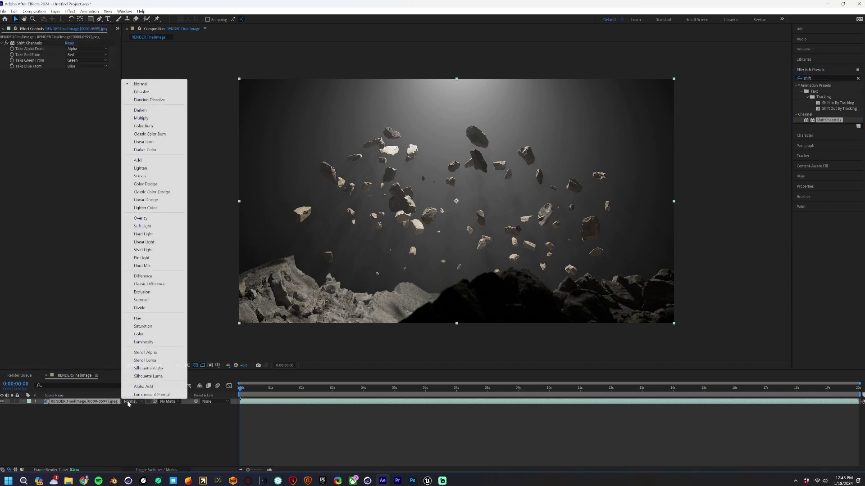
{"action": "left_click", "coordinate": [153, 176]}
Step: Set Take Green From and Take Blue From to Full Off in Shift Channels, and duplicate the footage layer twice
{"action": "left_click", "coordinate": [71, 61]}
{"action": "left_click", "coordinate": [87, 139]}
{"action": "left_click", "coordinate": [86, 66]}
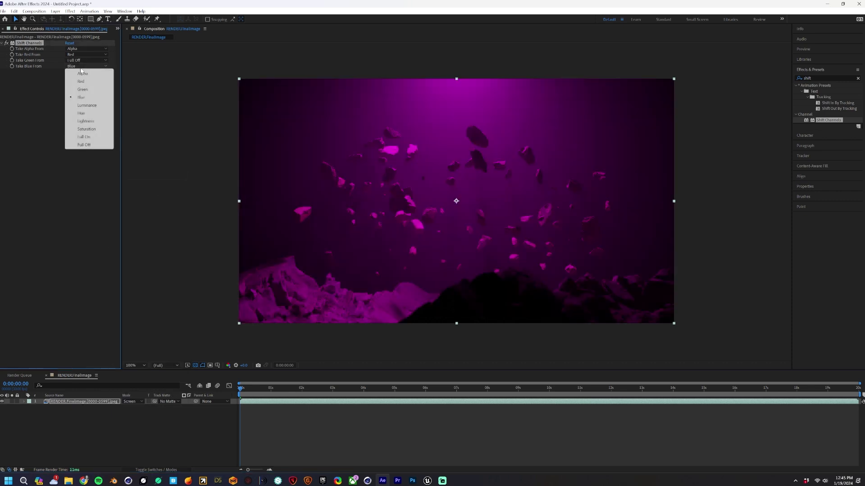
{"action": "left_click", "coordinate": [84, 145]}
{"action": "left_click", "coordinate": [100, 404]}
{"action": "key", "text": "ctrl+d"}
{"action": "key", "text": "ctrl+d"}
Step: On the middle footage layer, set Shift Channels to take red from Full Off, green from Green and blue from Full Off
{"action": "left_click", "coordinate": [98, 408]}
{"action": "left_click", "coordinate": [74, 54]}
{"action": "left_click", "coordinate": [84, 133]}
{"action": "left_click", "coordinate": [74, 66]}
{"action": "left_click", "coordinate": [84, 134]}
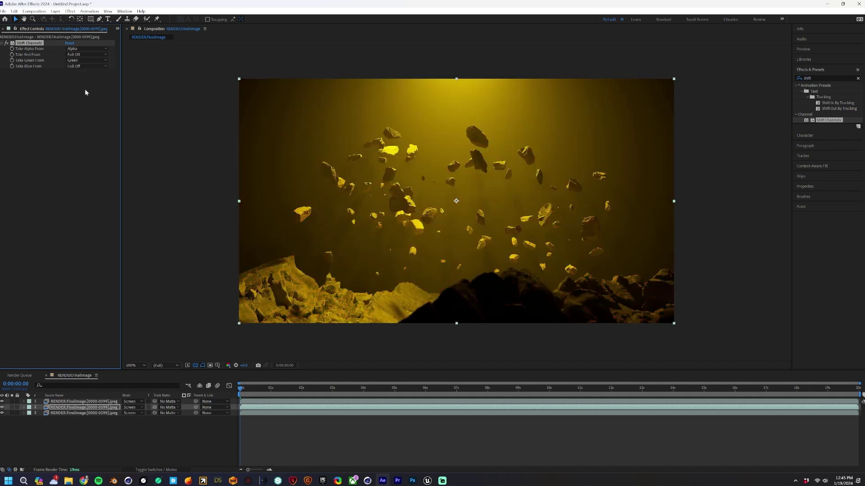
Step: On the lowest footage layer, set Shift Channels to take red from Full Off, green from Full Off and blue from Blue
{"action": "left_click", "coordinate": [75, 413]}
{"action": "left_click", "coordinate": [86, 54]}
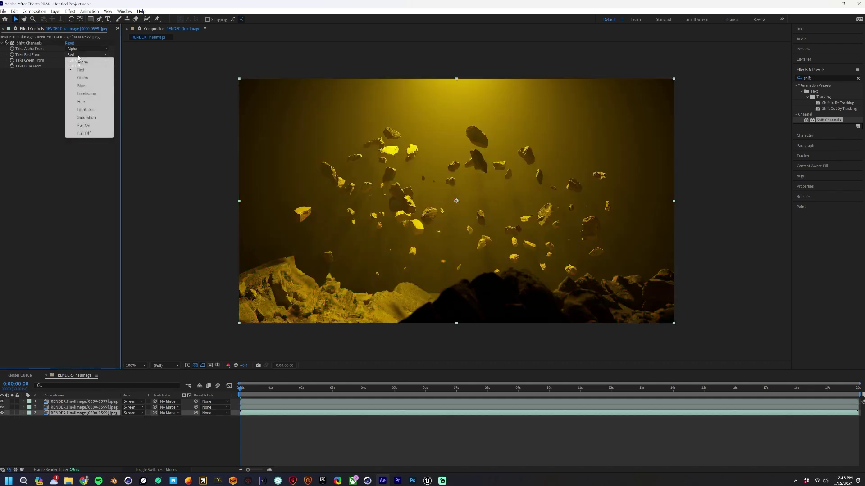
{"action": "left_click", "coordinate": [86, 133]}
{"action": "left_click", "coordinate": [83, 67]}
{"action": "left_click", "coordinate": [92, 97]}
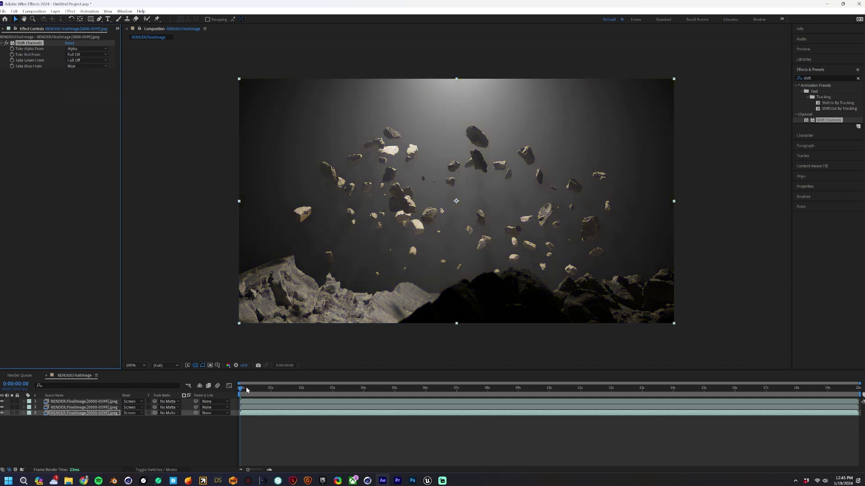
Step: Offset the red-channel layer by two frames and the green-channel layer by one frame, and preview the colour fringing
{"action": "scroll", "coordinate": [250, 390], "scroll_direction": "up", "scroll_amount": 5, "text": "alt"}
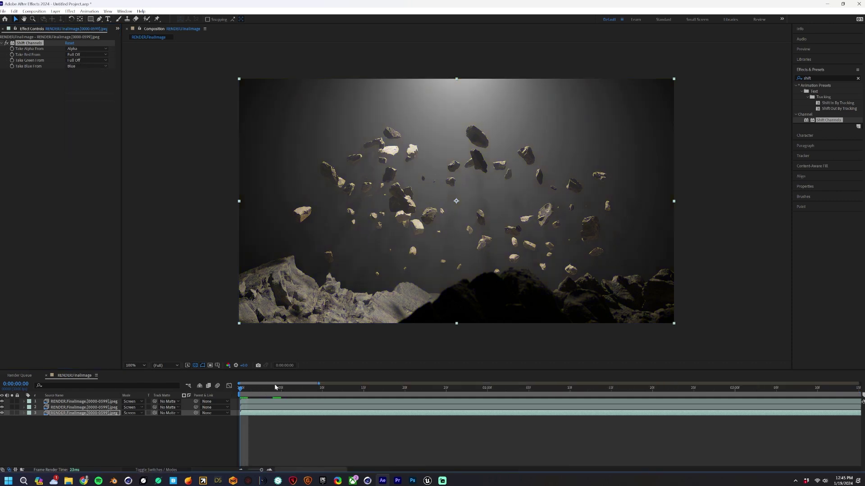
{"action": "key", "text": "Page_Down"}
{"action": "key", "text": "Page_Down"}
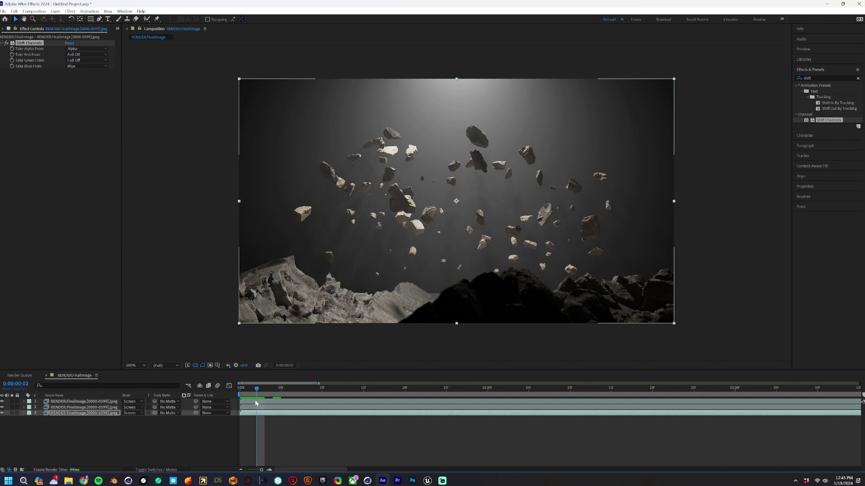
{"action": "left_click_drag", "start_coordinate": [255, 401], "coordinate": [262, 403]}
{"action": "left_click", "coordinate": [266, 410]}
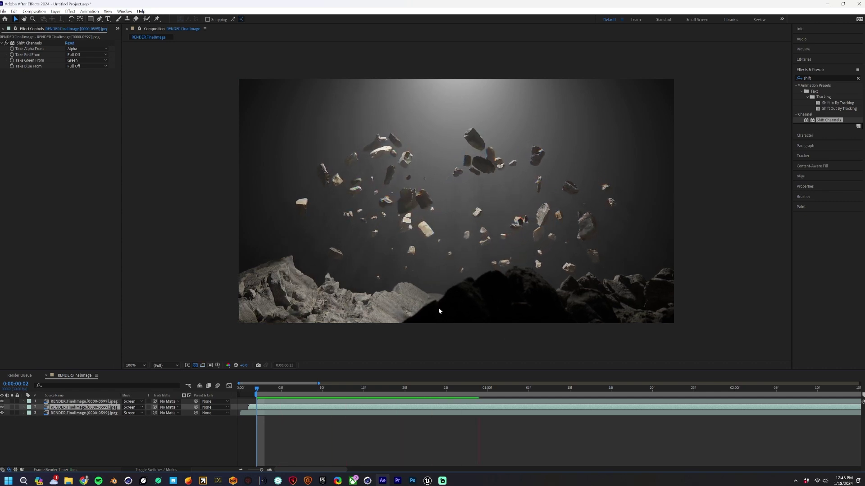
{"action": "key", "text": "space"}
Step: Go to about 0:00:07:05 in the composition and add an adjustment layer above the footage layers
{"action": "scroll", "coordinate": [460, 383], "scroll_direction": "down", "scroll_amount": 6, "text": "alt"}
{"action": "left_click_drag", "start_coordinate": [266, 389], "coordinate": [509, 388]}
{"action": "right_click", "coordinate": [95, 442]}
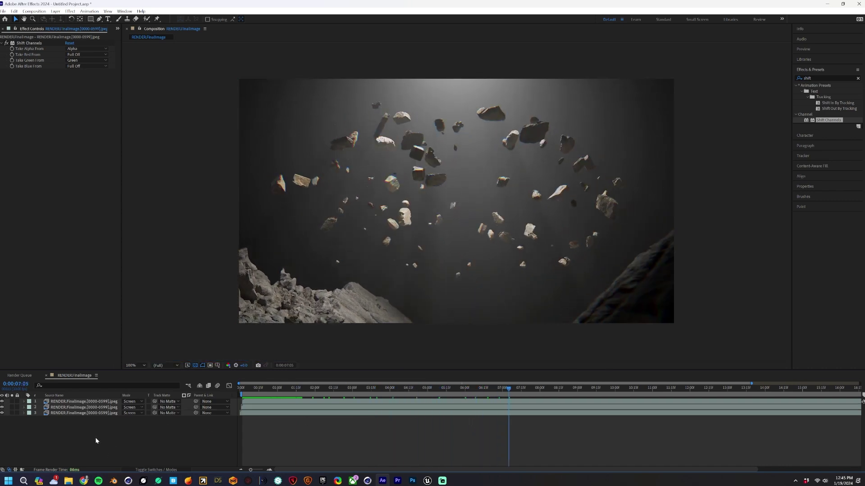
{"action": "mouse_move", "coordinate": [108, 351]}
{"action": "left_click", "coordinate": [218, 411]}
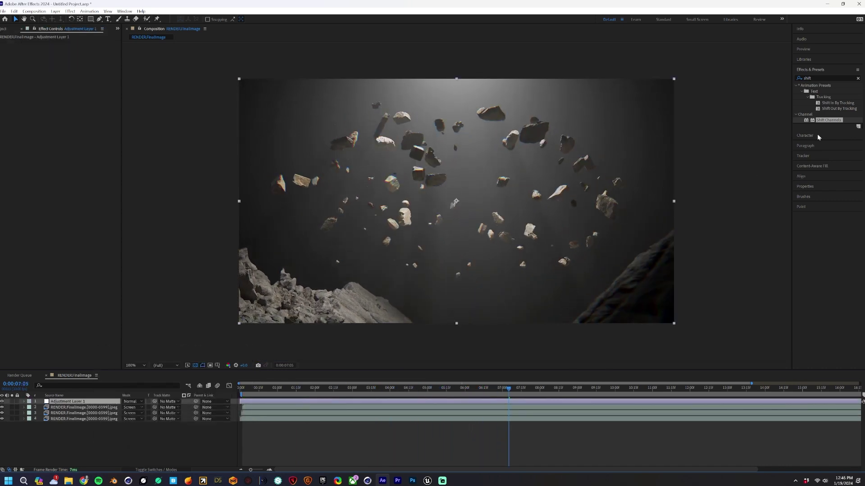
Step: Apply the Curves effect to the adjustment layer and shape the RGB curve into an S that darkens shadows and lifts highlights
{"action": "left_click", "coordinate": [830, 76]}
{"action": "type", "text": "curves"}
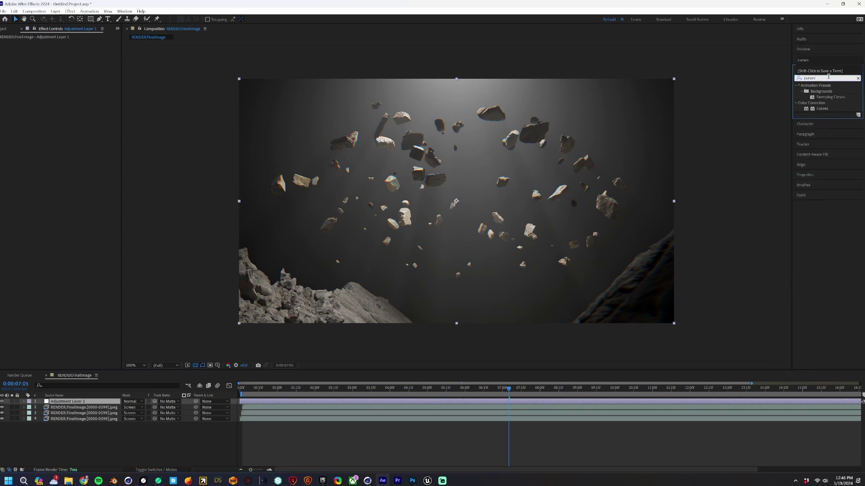
{"action": "left_click_drag", "start_coordinate": [817, 108], "coordinate": [23, 148]}
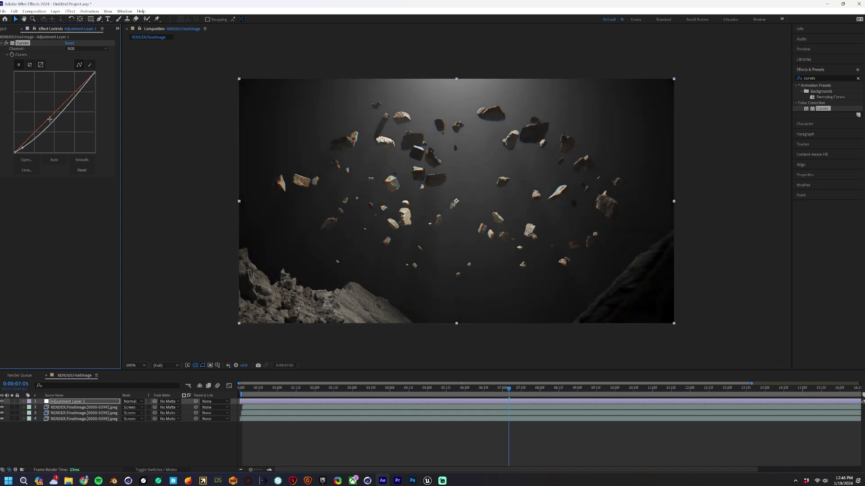
{"action": "left_click_drag", "start_coordinate": [83, 86], "coordinate": [77, 81]}
{"action": "left_click", "coordinate": [136, 437]}
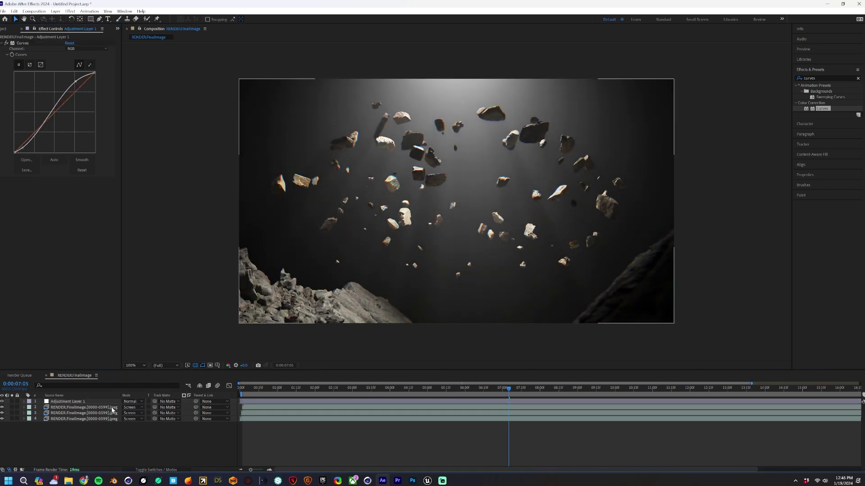
Step: Add a second adjustment layer on top and apply Apply Color LUT with Fuji ETERNA 250D Kodak 2395 (by Adobe).cube
{"action": "left_click_drag", "start_coordinate": [298, 390], "coordinate": [317, 389]}
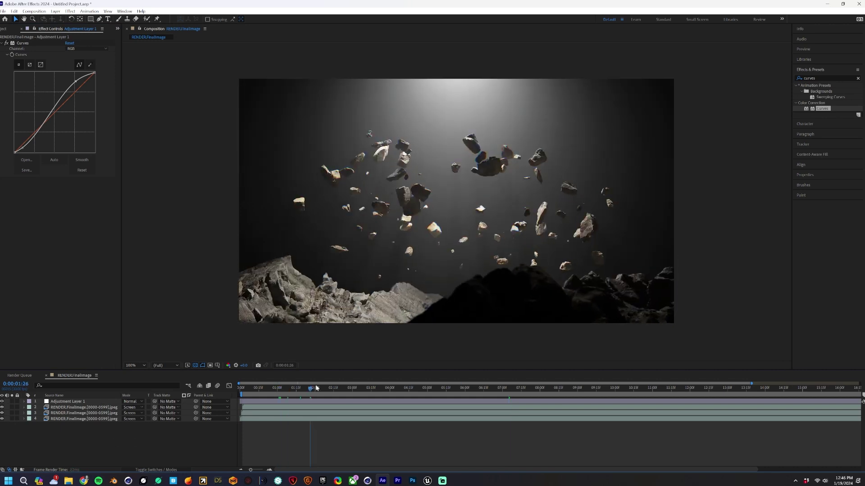
{"action": "right_click", "coordinate": [128, 433]}
{"action": "mouse_move", "coordinate": [171, 347]}
{"action": "left_click", "coordinate": [238, 406]}
{"action": "left_click", "coordinate": [816, 77]}
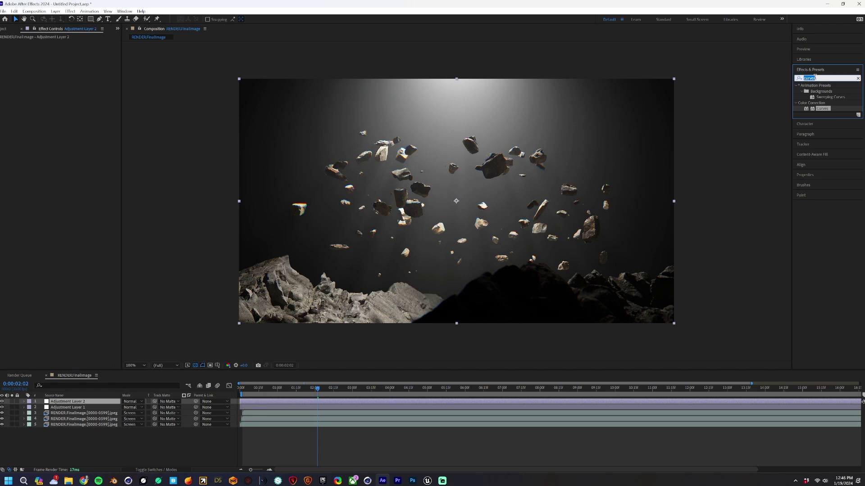
{"action": "type", "text": "lut"}
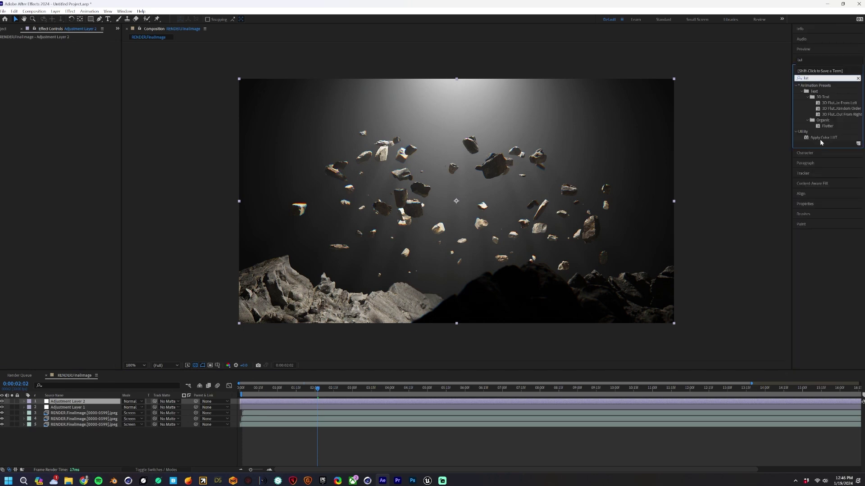
{"action": "double_click", "coordinate": [820, 139]}
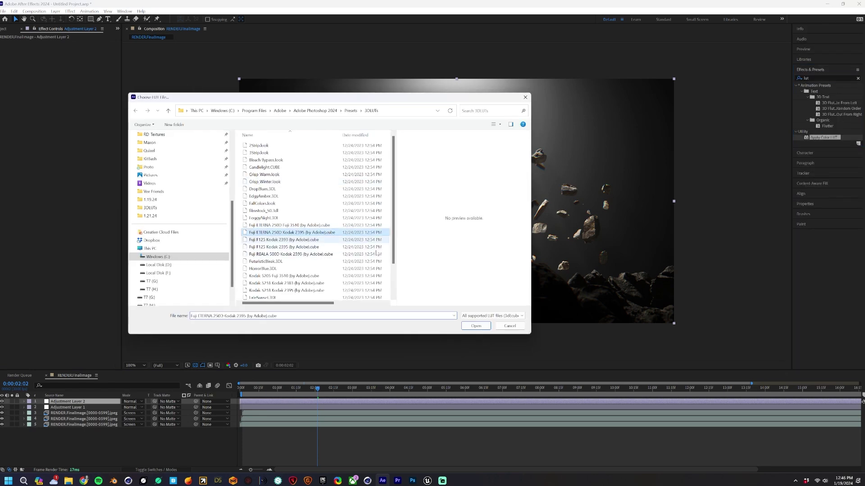
{"action": "left_click", "coordinate": [477, 325]}
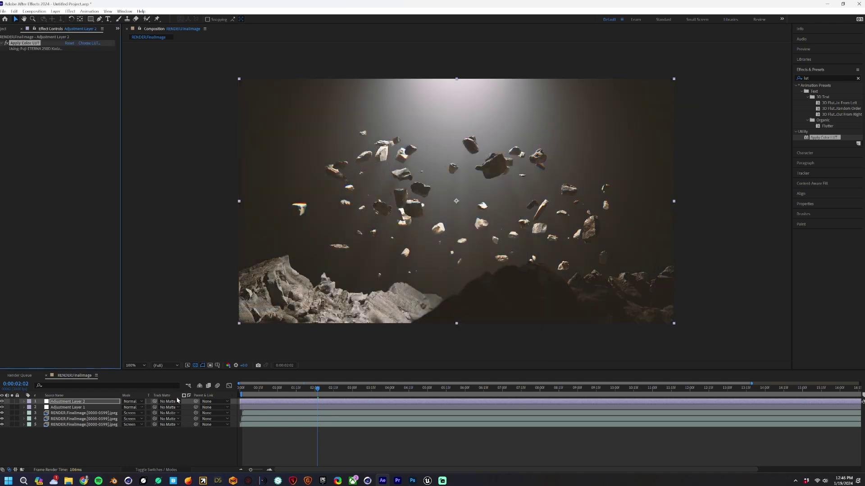
Step: Set the opacity of the LUT adjustment layer to 80%
{"action": "type", "text": "t"}
{"action": "type", "text": "80"}
{"action": "key", "text": "Return"}
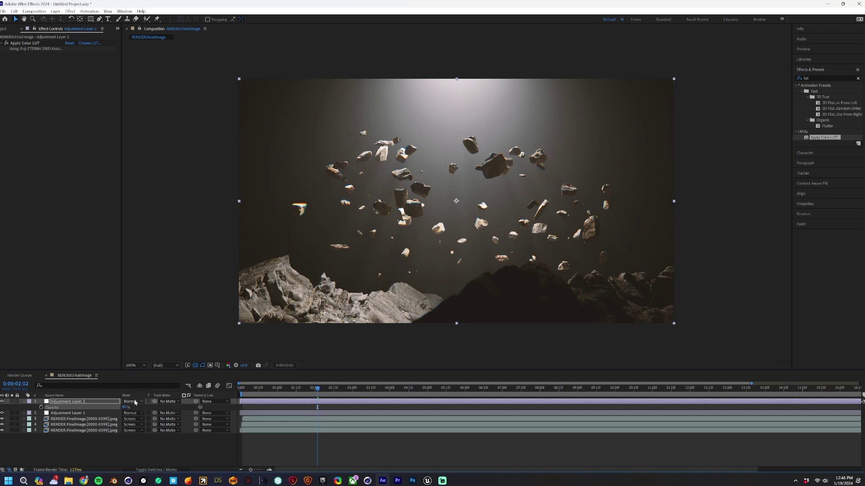
Step: Add a third adjustment layer above the LUT adjustment layer
{"action": "right_click", "coordinate": [70, 447]}
{"action": "left_click", "coordinate": [80, 354]}
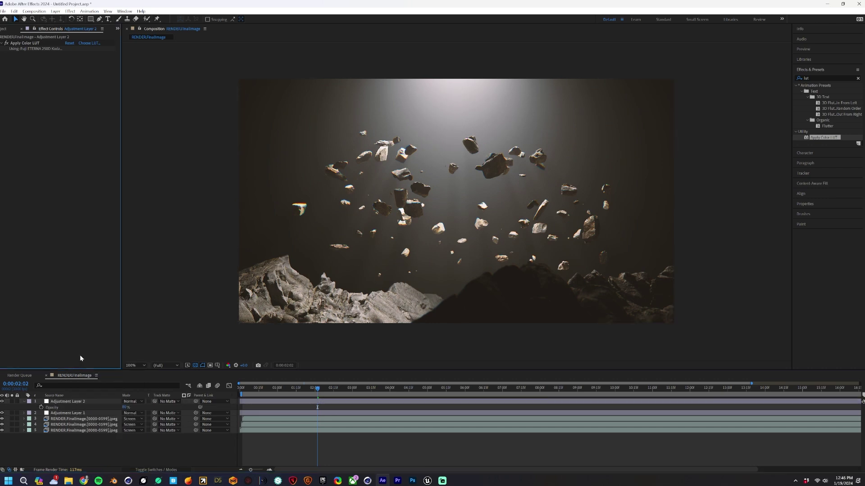
{"action": "right_click", "coordinate": [85, 455]}
{"action": "mouse_move", "coordinate": [126, 370]}
{"action": "left_click", "coordinate": [196, 428]}
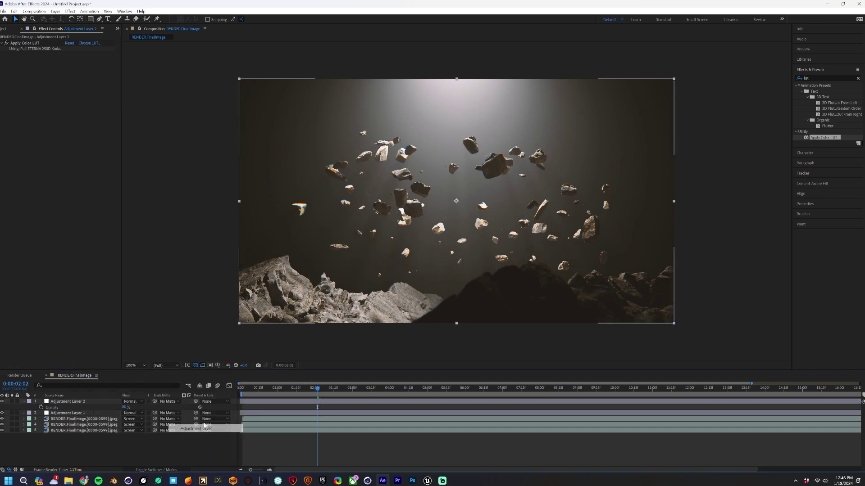
Step: Apply the Noise effect to the topmost adjustment layer with a small amount of noise, and preview the graded shot
{"action": "left_click", "coordinate": [814, 77]}
{"action": "type", "text": "noise"}
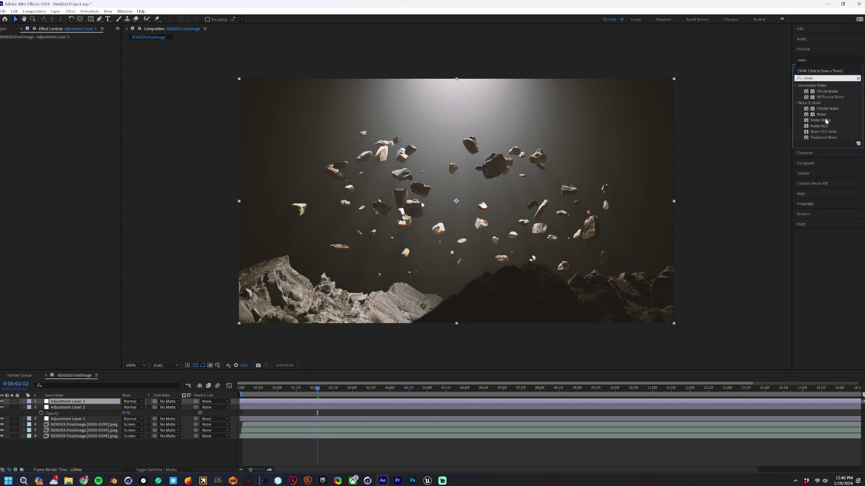
{"action": "left_click_drag", "start_coordinate": [821, 115], "coordinate": [27, 67]}
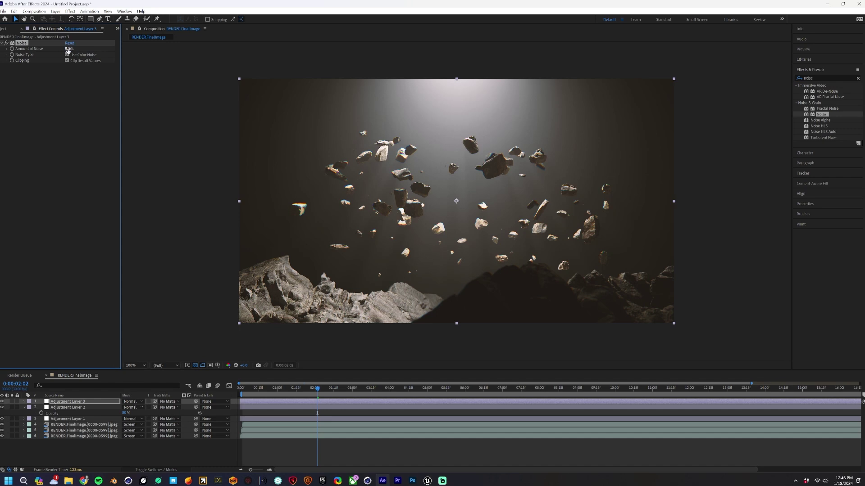
{"action": "scroll", "coordinate": [397, 230], "scroll_direction": "up", "scroll_amount": 1}
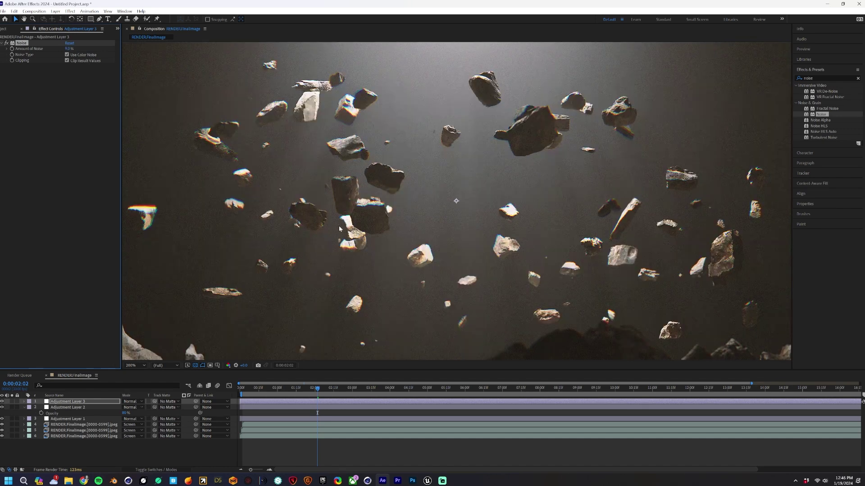
{"action": "middle_click_drag", "start_coordinate": [333, 227], "coordinate": [367, 212]}
{"action": "scroll", "coordinate": [388, 215], "scroll_direction": "down", "scroll_amount": 1}
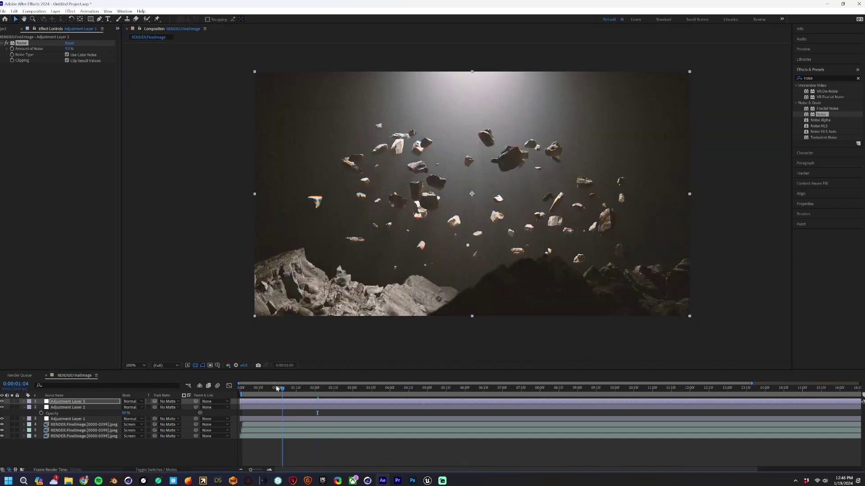
{"action": "key", "text": "space"}
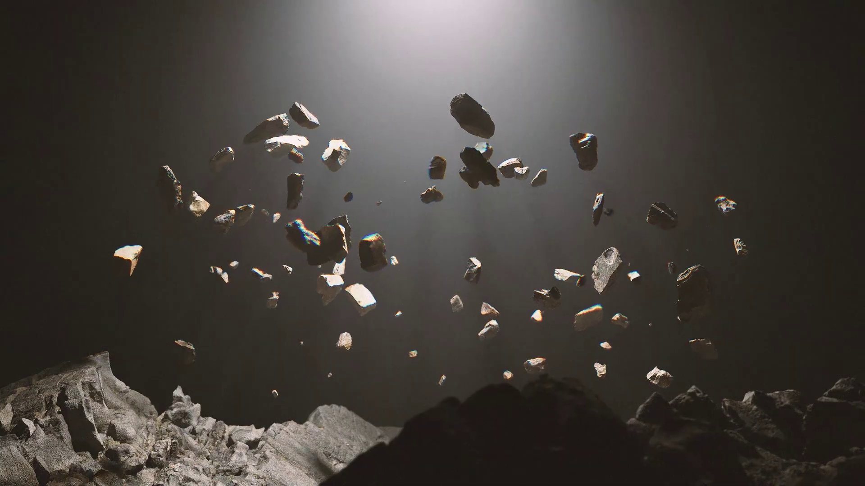